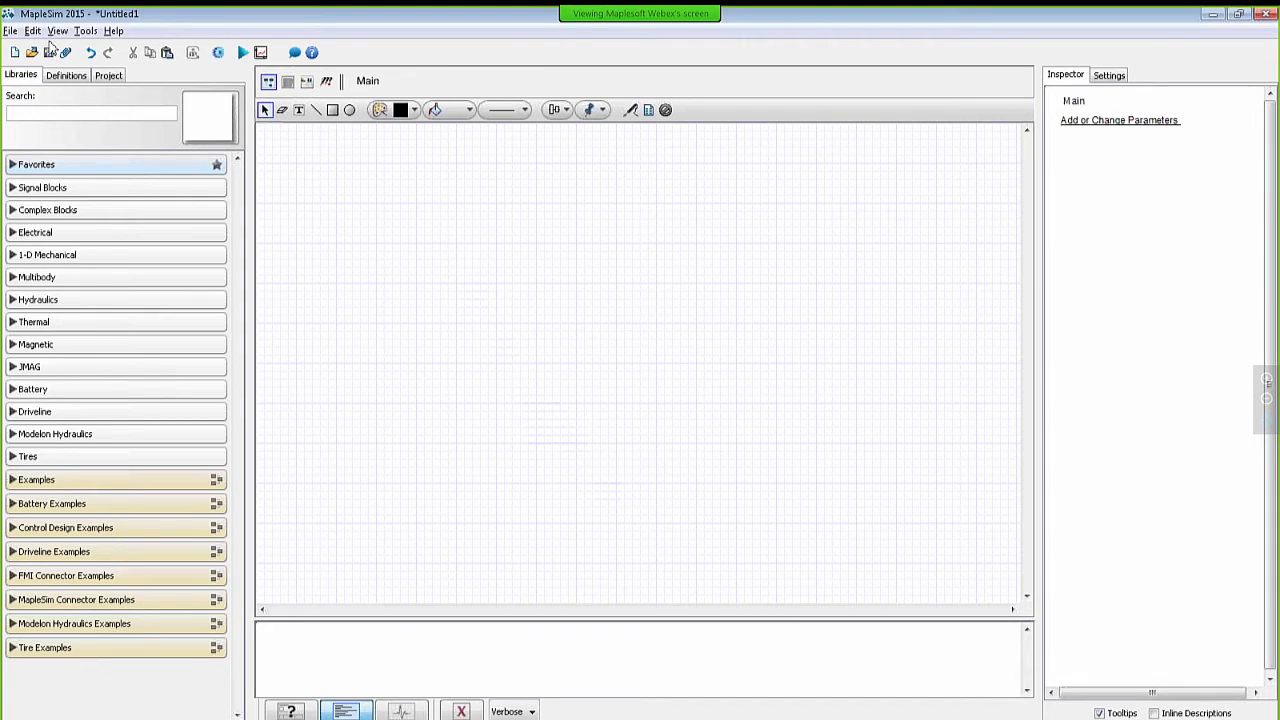
Step: Import the CAD file Mechanism.STEP from the CADMechanism folder
{"action": "left_click", "coordinate": [10, 31]}
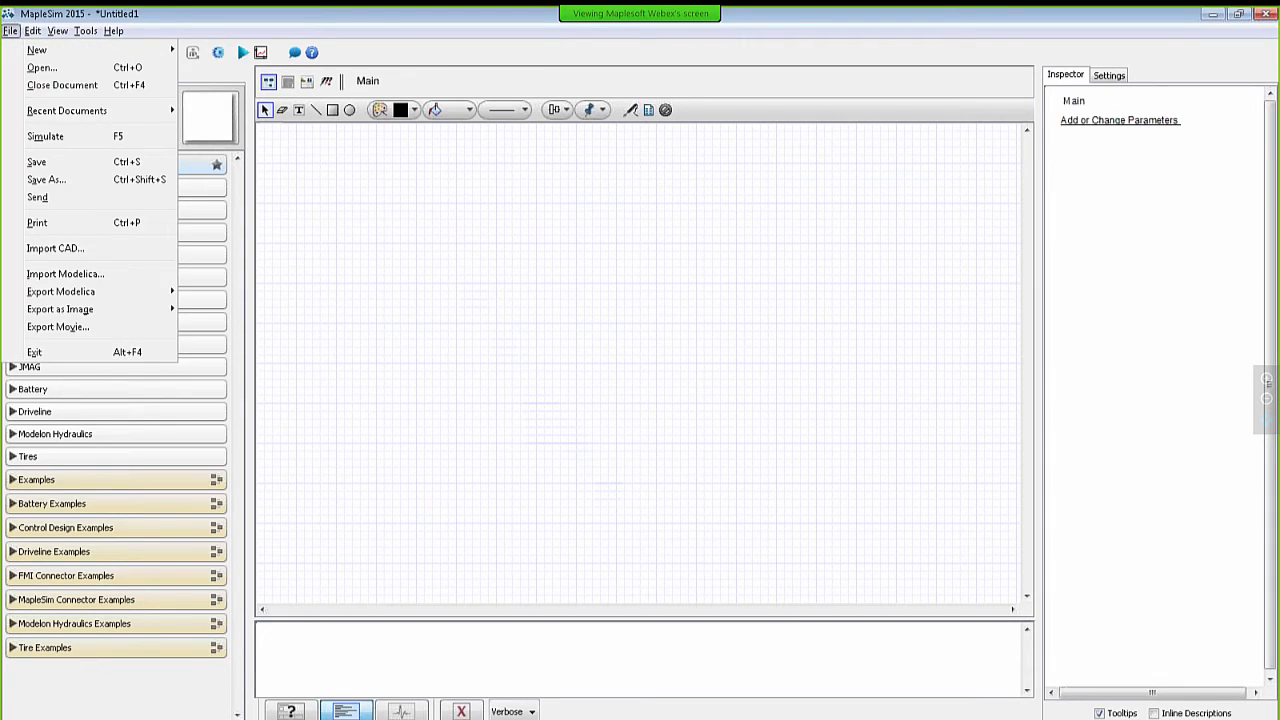
{"action": "left_click", "coordinate": [48, 249]}
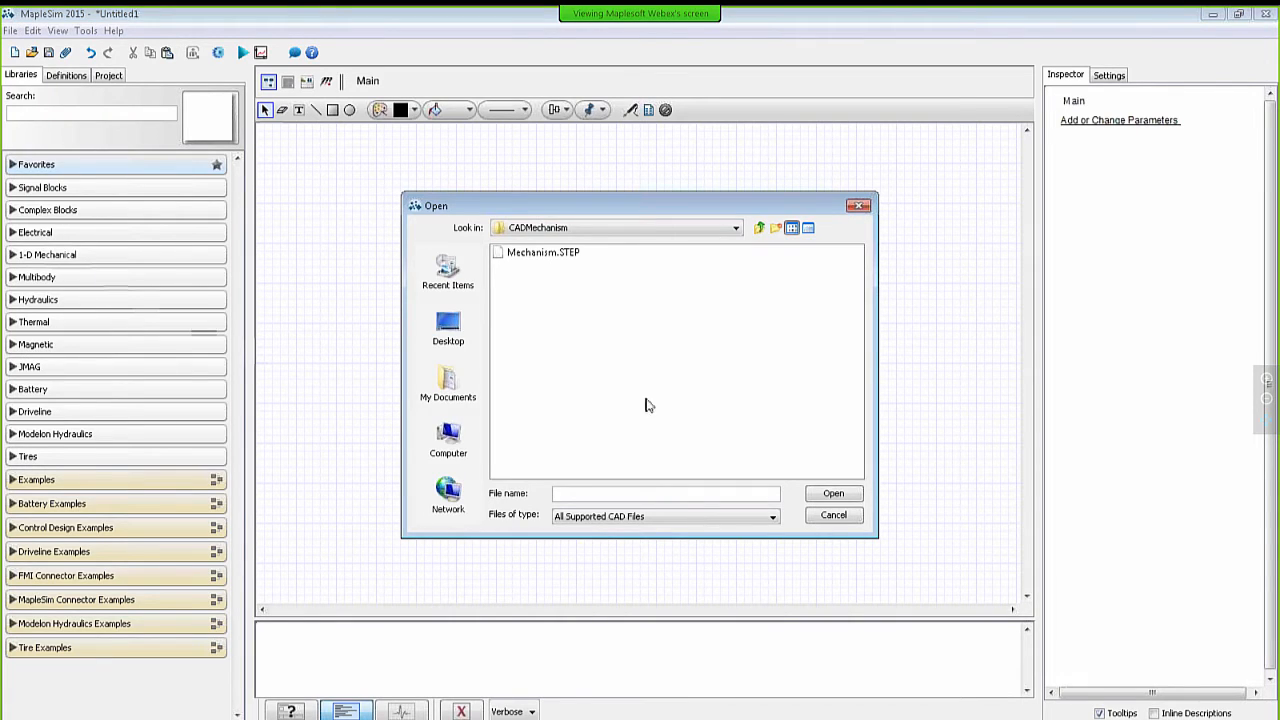
{"action": "left_click", "coordinate": [541, 253]}
{"action": "left_click", "coordinate": [833, 494]}
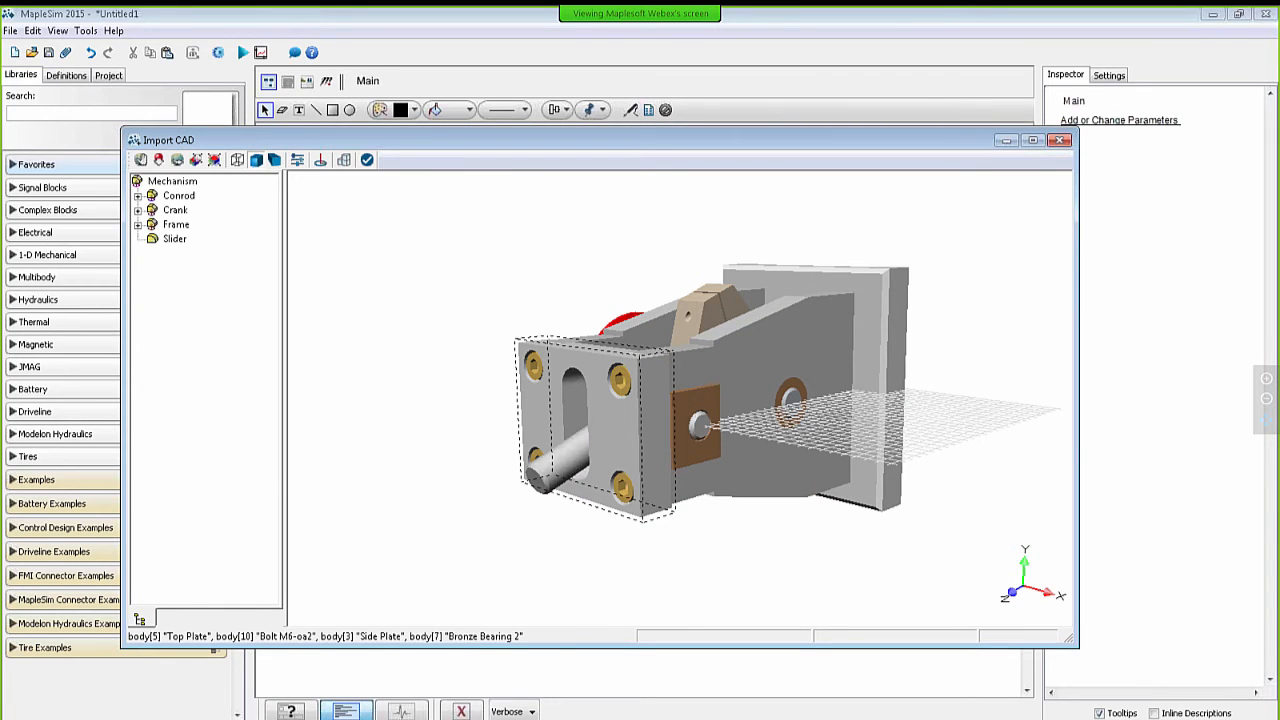
Step: Examine the imported mechanism from several sides and review the parts in its Conrod, Crank and Frame subassemblies
{"action": "left_click_drag", "start_coordinate": [553, 374], "coordinate": [604, 370]}
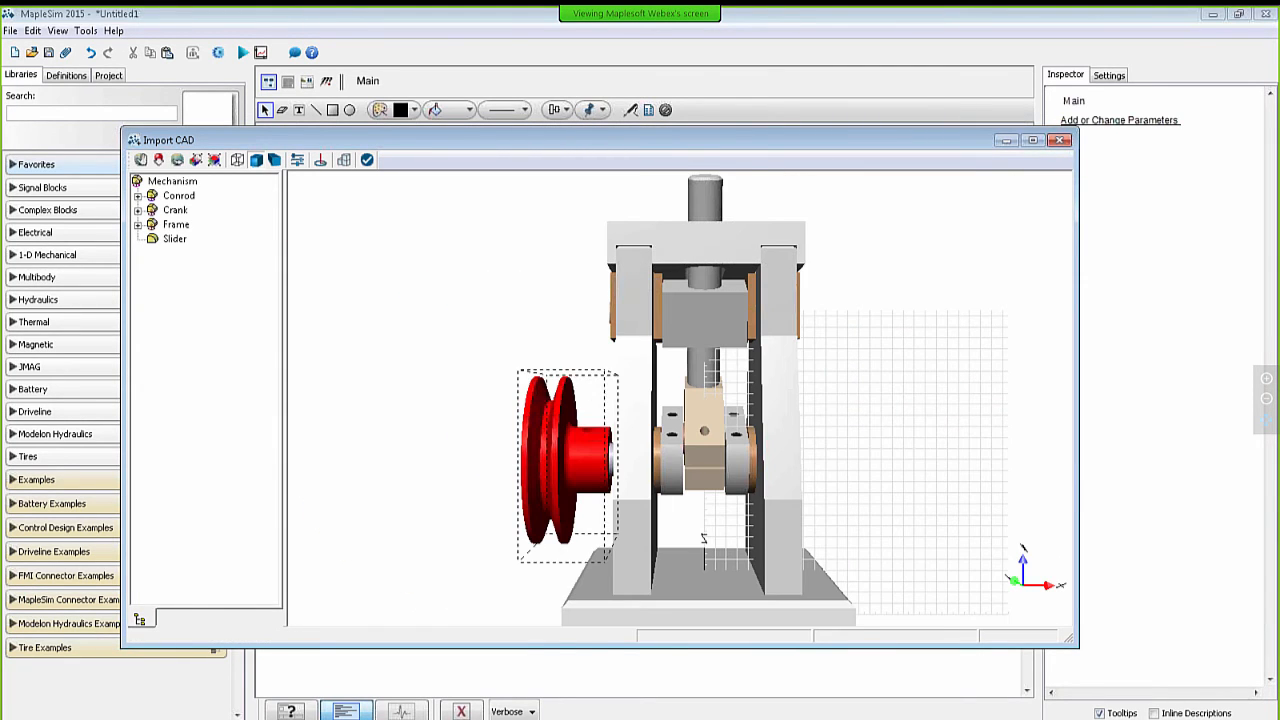
{"action": "left_click_drag", "start_coordinate": [672, 412], "coordinate": [644, 411]}
{"action": "scroll", "coordinate": [644, 411], "scroll_direction": "down", "scroll_amount": 3}
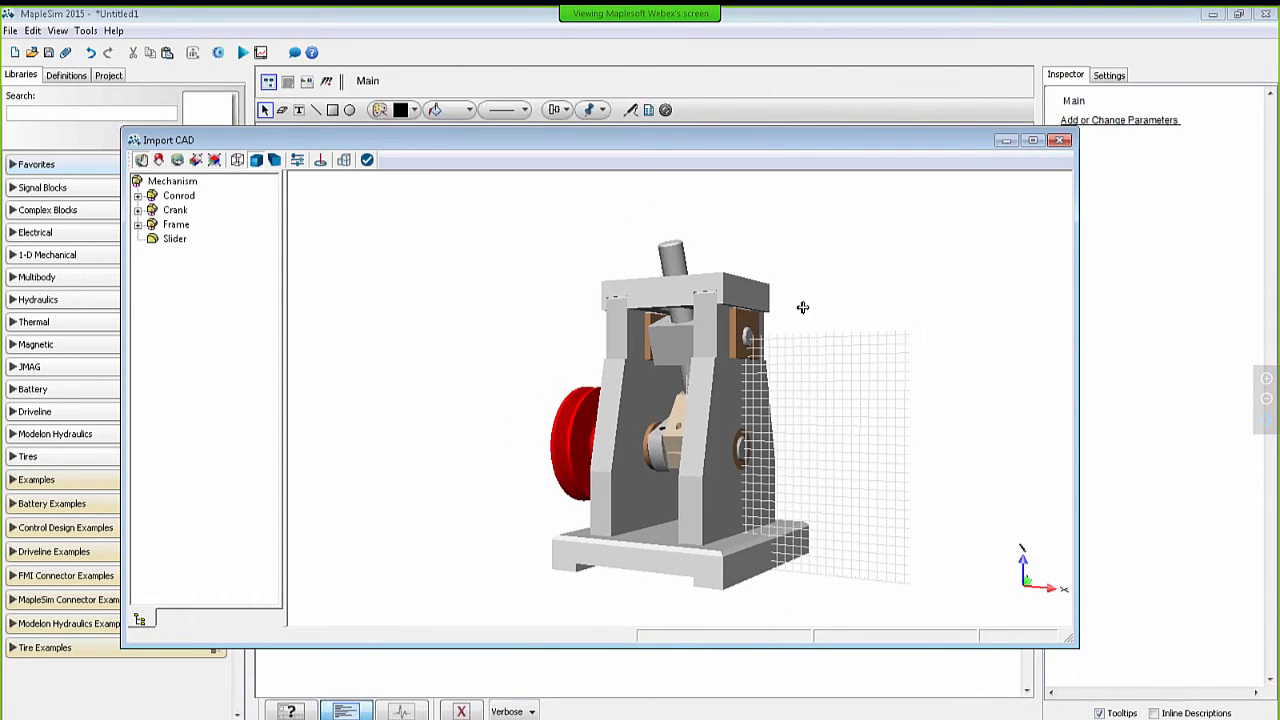
{"action": "left_click_drag", "start_coordinate": [802, 307], "coordinate": [744, 280]}
{"action": "left_click_drag", "start_coordinate": [603, 411], "coordinate": [702, 411]}
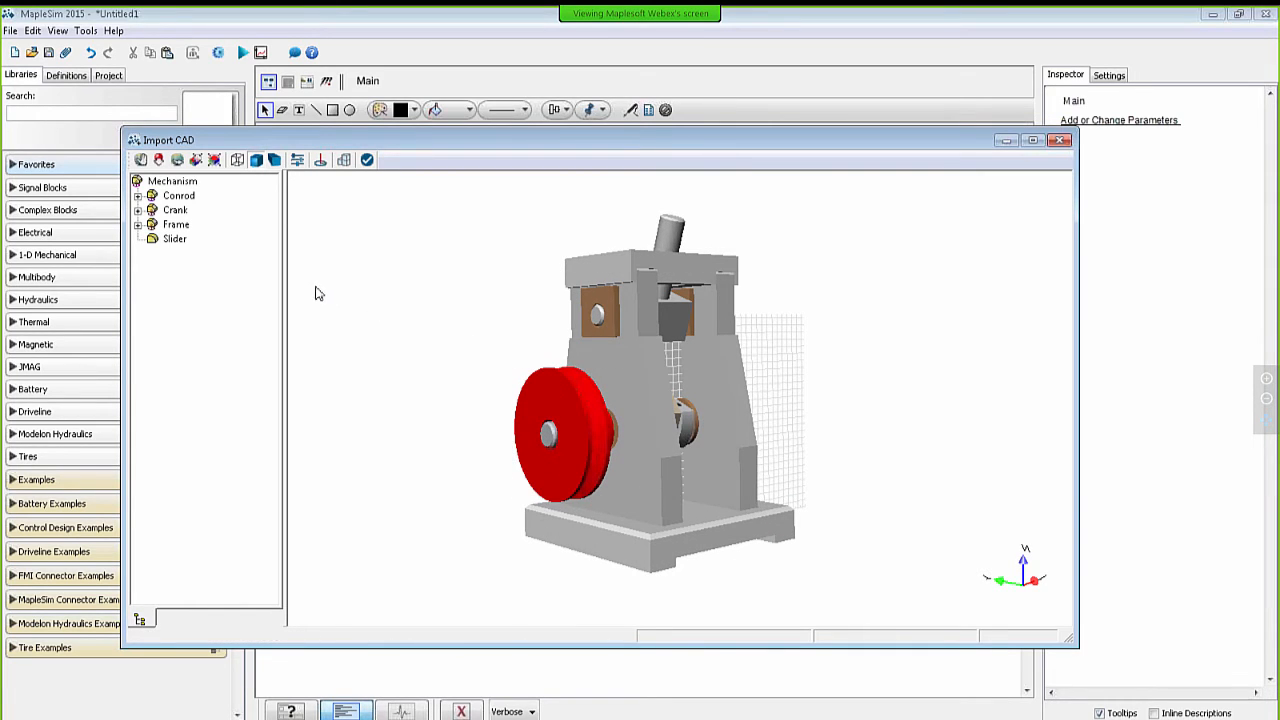
{"action": "left_click", "coordinate": [138, 225]}
{"action": "left_click", "coordinate": [138, 211]}
{"action": "left_click", "coordinate": [138, 196]}
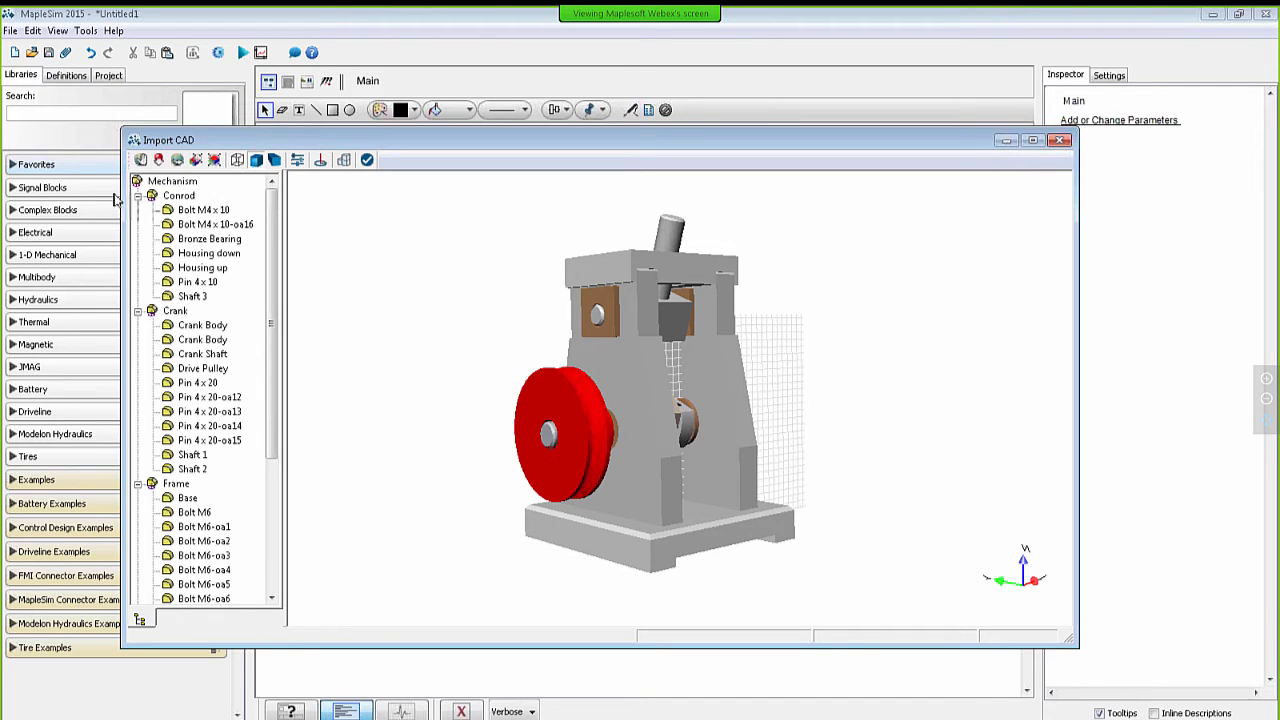
{"action": "scroll", "coordinate": [270, 325], "scroll_direction": "down", "scroll_amount": 1}
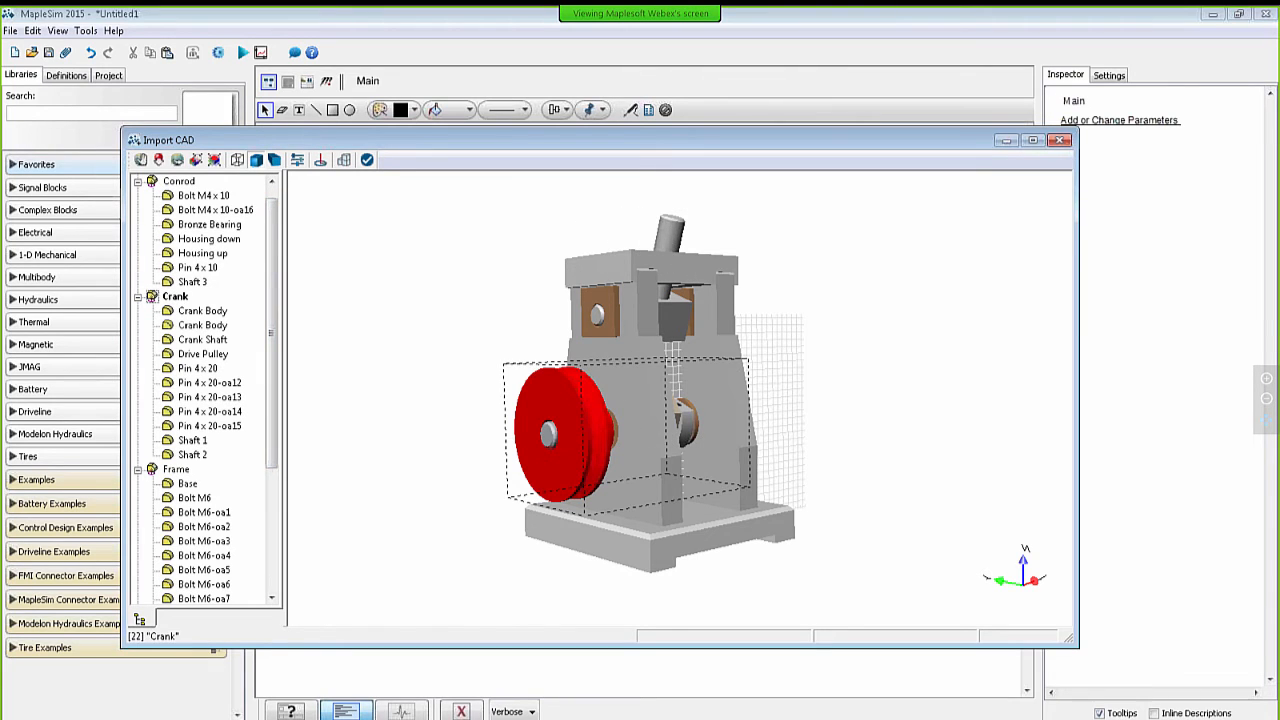
{"action": "scroll", "coordinate": [270, 330], "scroll_direction": "up", "scroll_amount": 1}
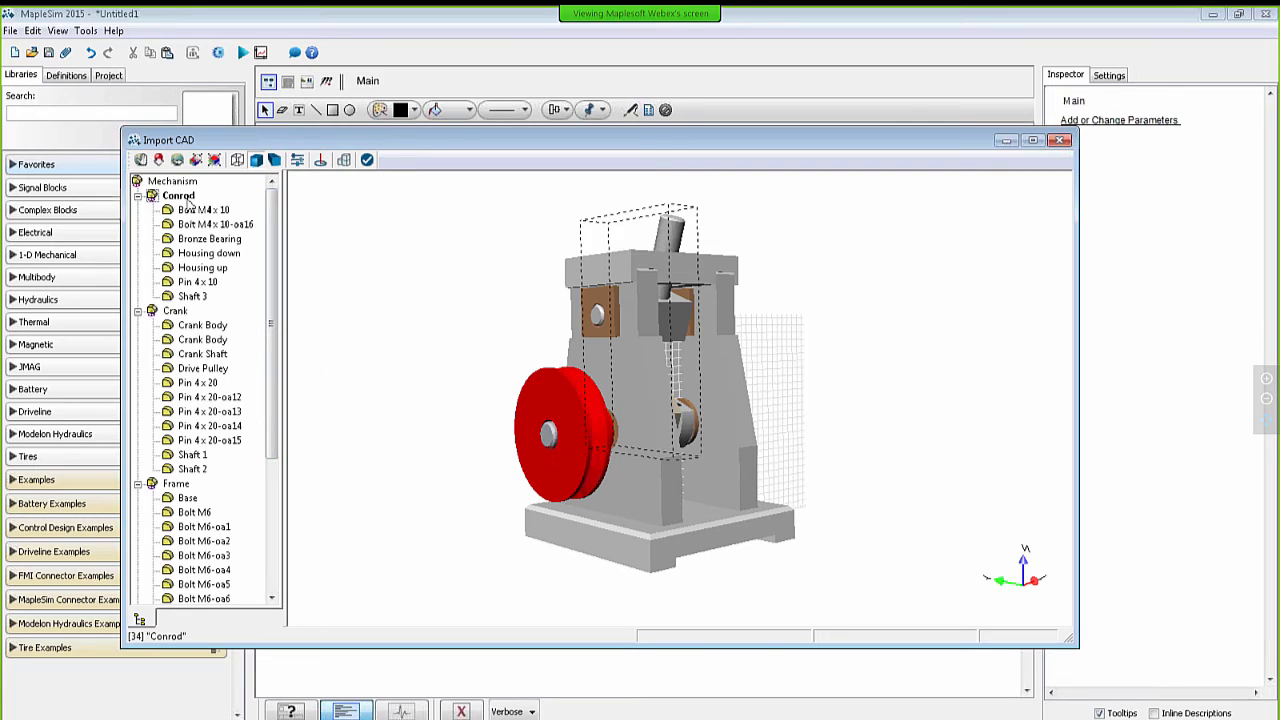
{"action": "scroll", "coordinate": [270, 420], "scroll_direction": "down", "scroll_amount": 14}
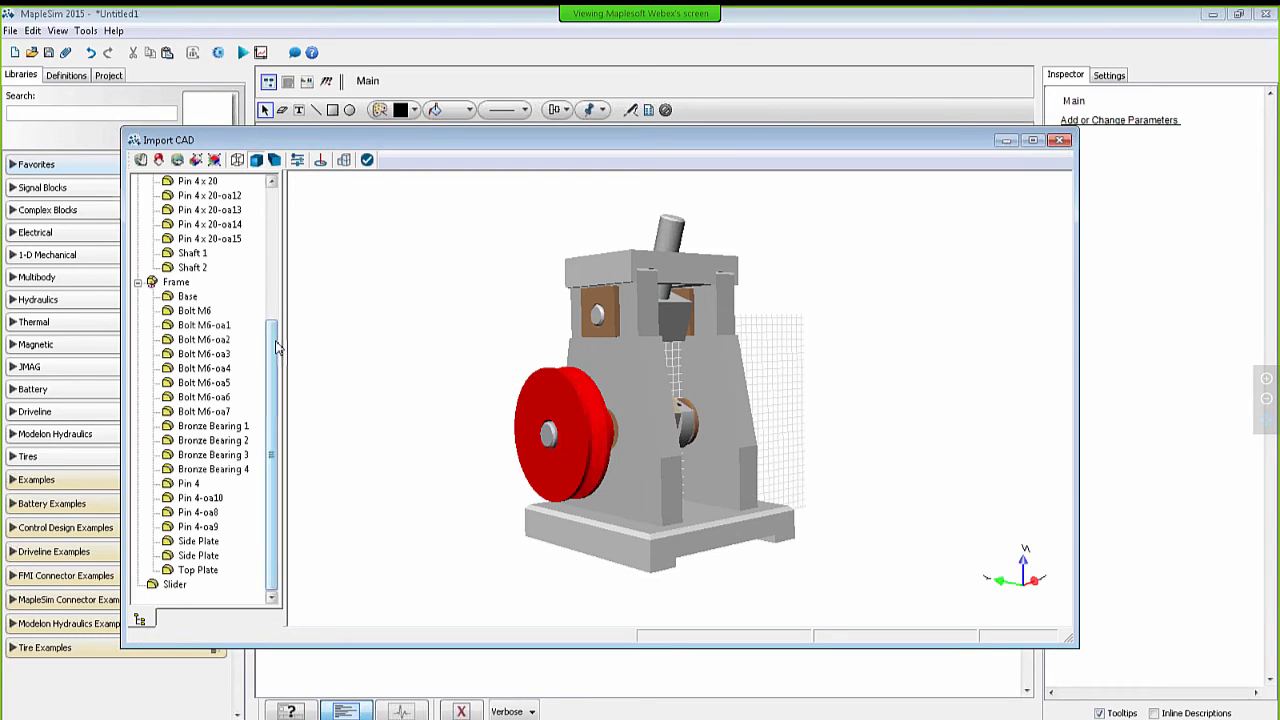
{"action": "left_click_drag", "start_coordinate": [277, 343], "coordinate": [282, 212]}
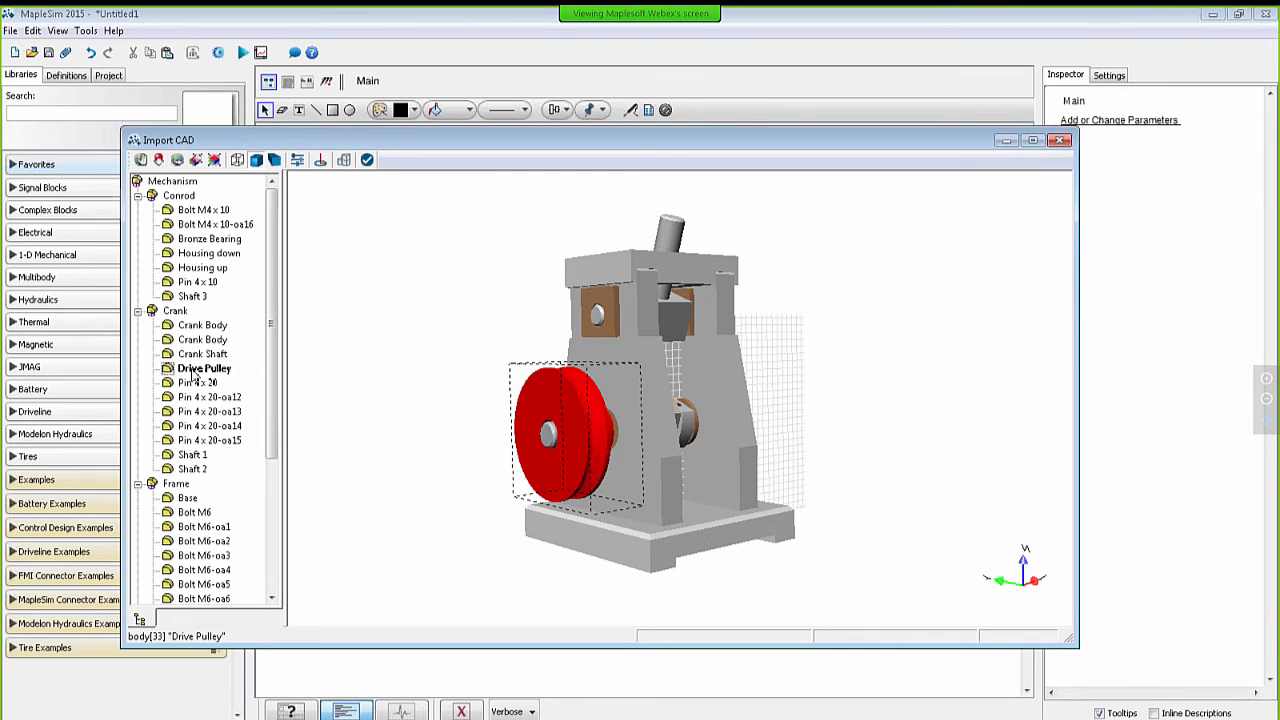
{"action": "scroll", "coordinate": [276, 390], "scroll_direction": "down", "scroll_amount": 1}
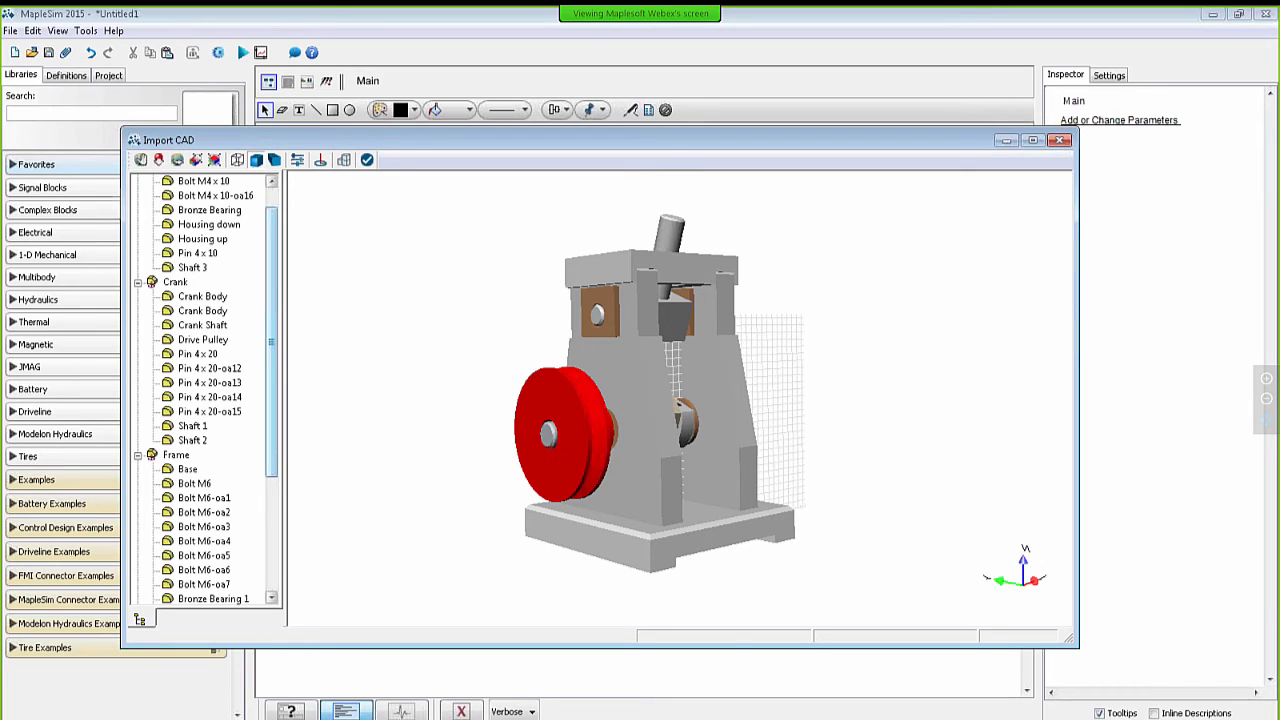
{"action": "scroll", "coordinate": [205, 390], "scroll_direction": "up", "scroll_amount": 1}
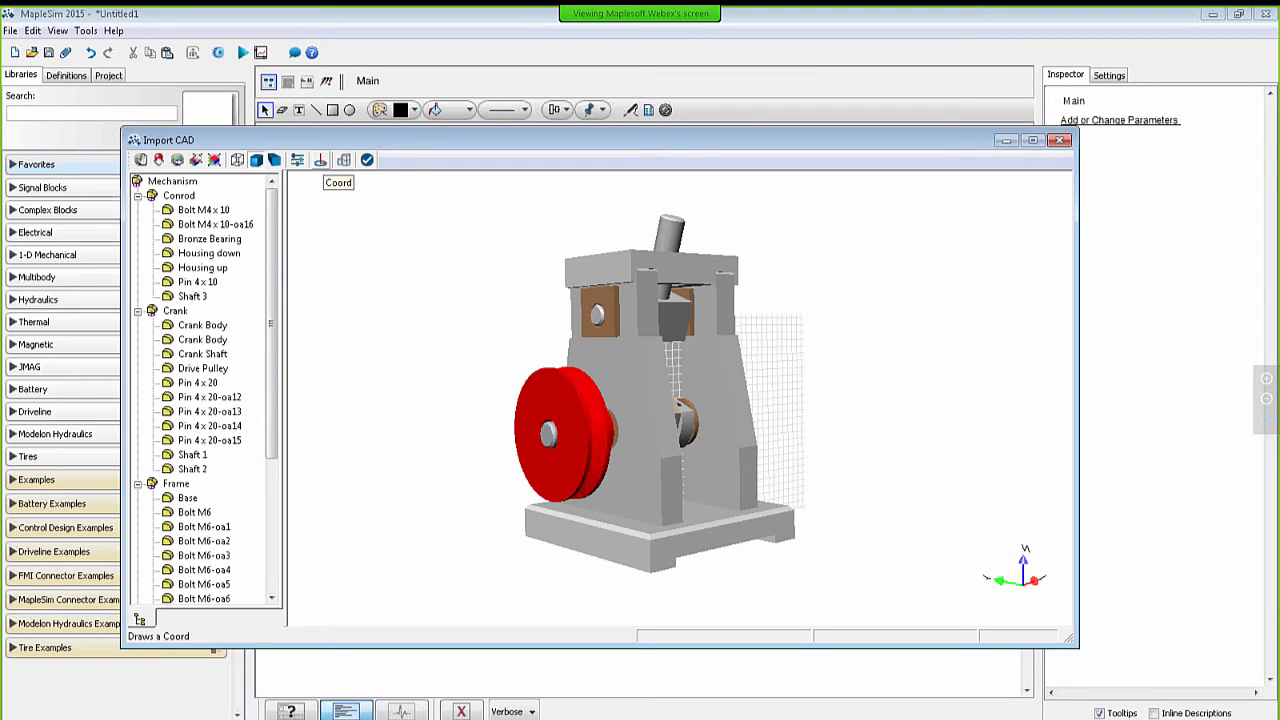
Step: Place a coordinate frame at the center of Shaft 2's circular end inside the drive pulley and name it A
{"action": "left_click", "coordinate": [321, 161]}
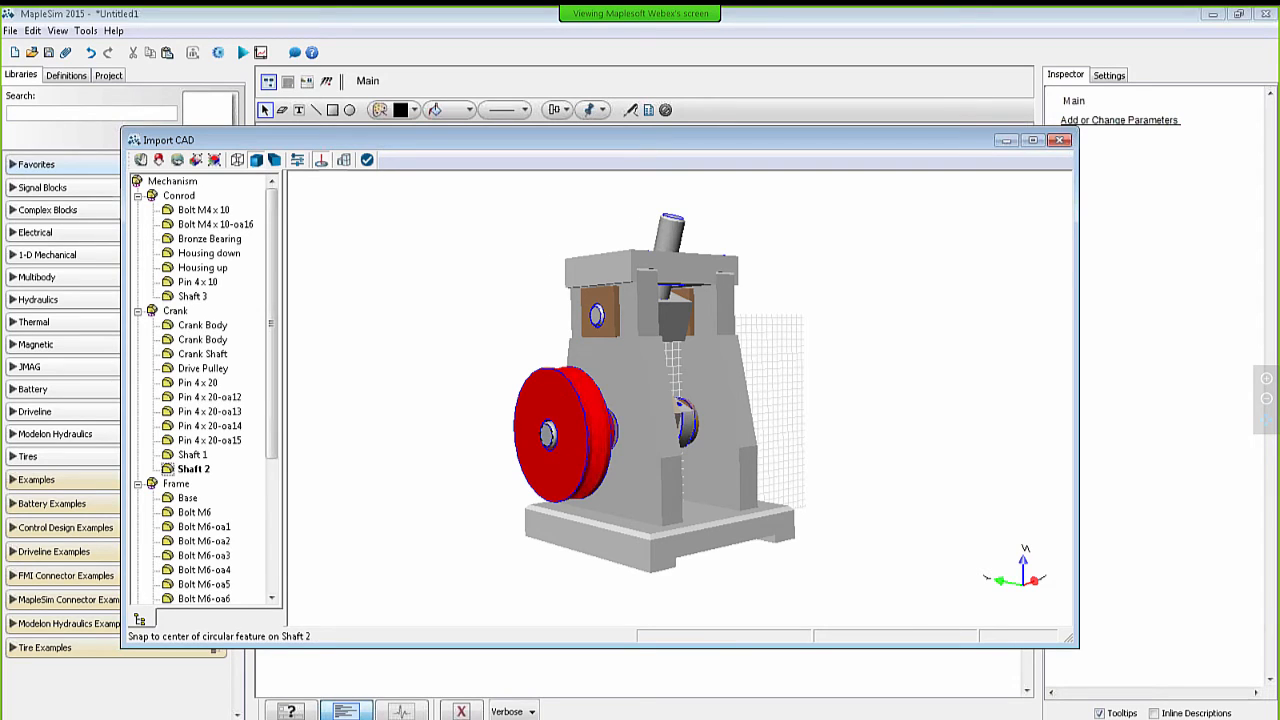
{"action": "left_click", "coordinate": [548, 434]}
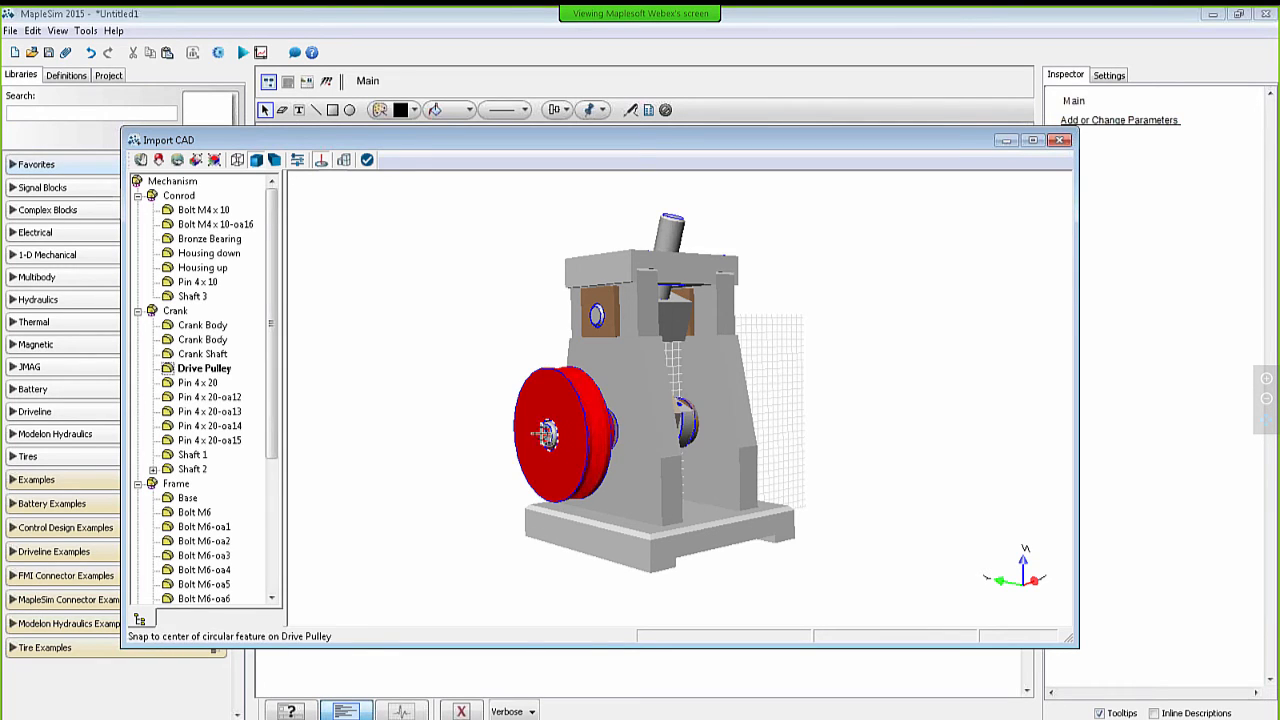
{"action": "mouse_move", "coordinate": [273, 386]}
{"action": "left_mouse_down"}
{"action": "mouse_move", "coordinate": [268, 536]}
{"action": "mouse_move", "coordinate": [258, 361]}
{"action": "mouse_move", "coordinate": [266, 368]}
{"action": "left_mouse_up"}
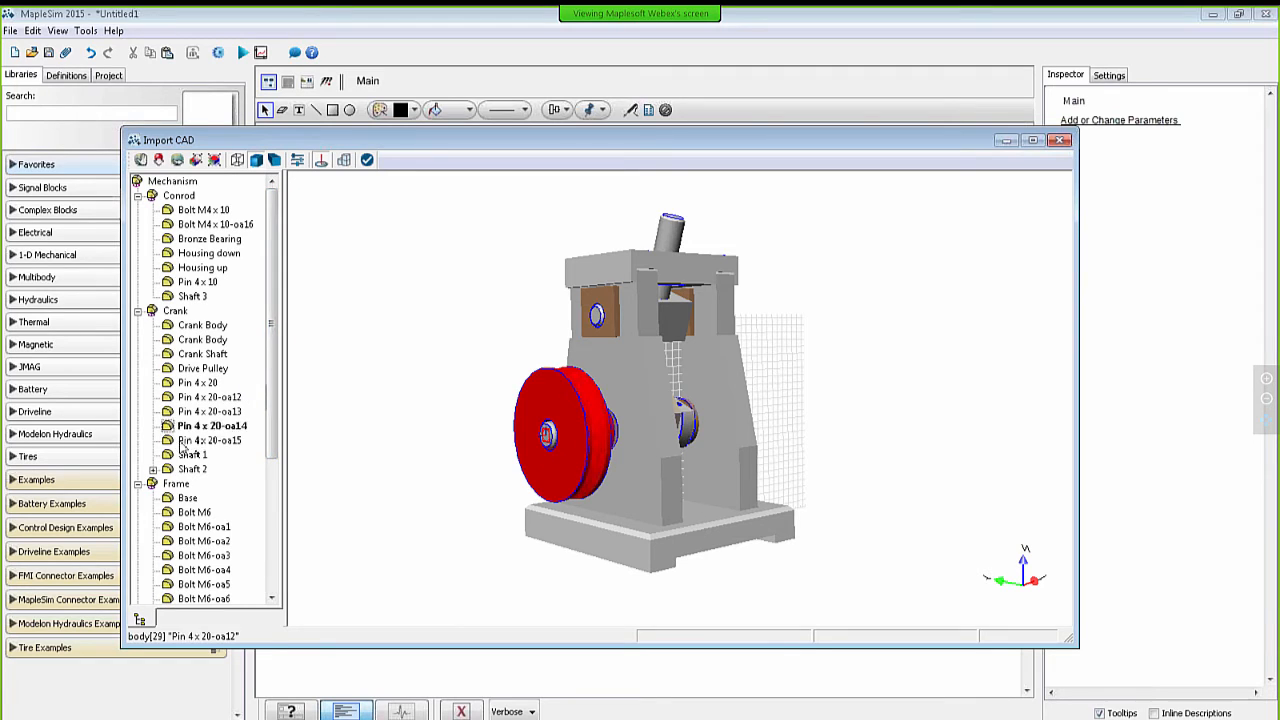
{"action": "left_click", "coordinate": [153, 469]}
{"action": "left_click", "coordinate": [240, 485]}
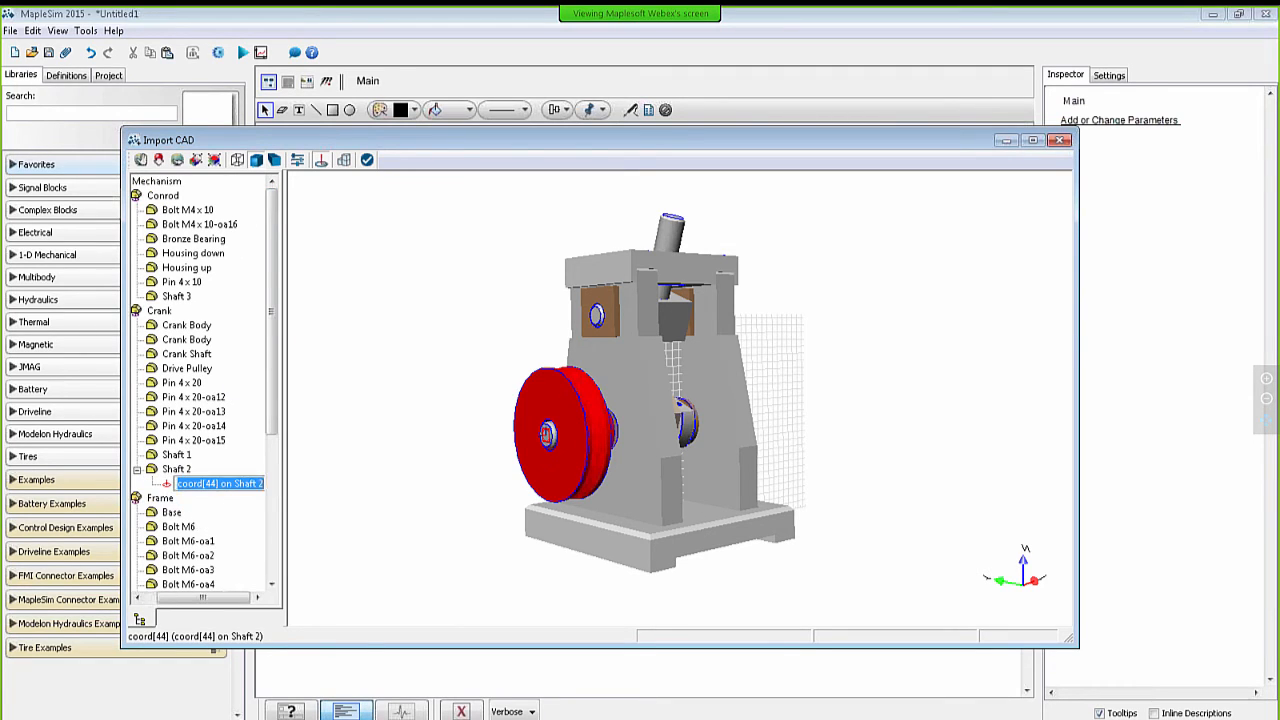
{"action": "type", "text": "A"}
{"action": "key", "text": "Return"}
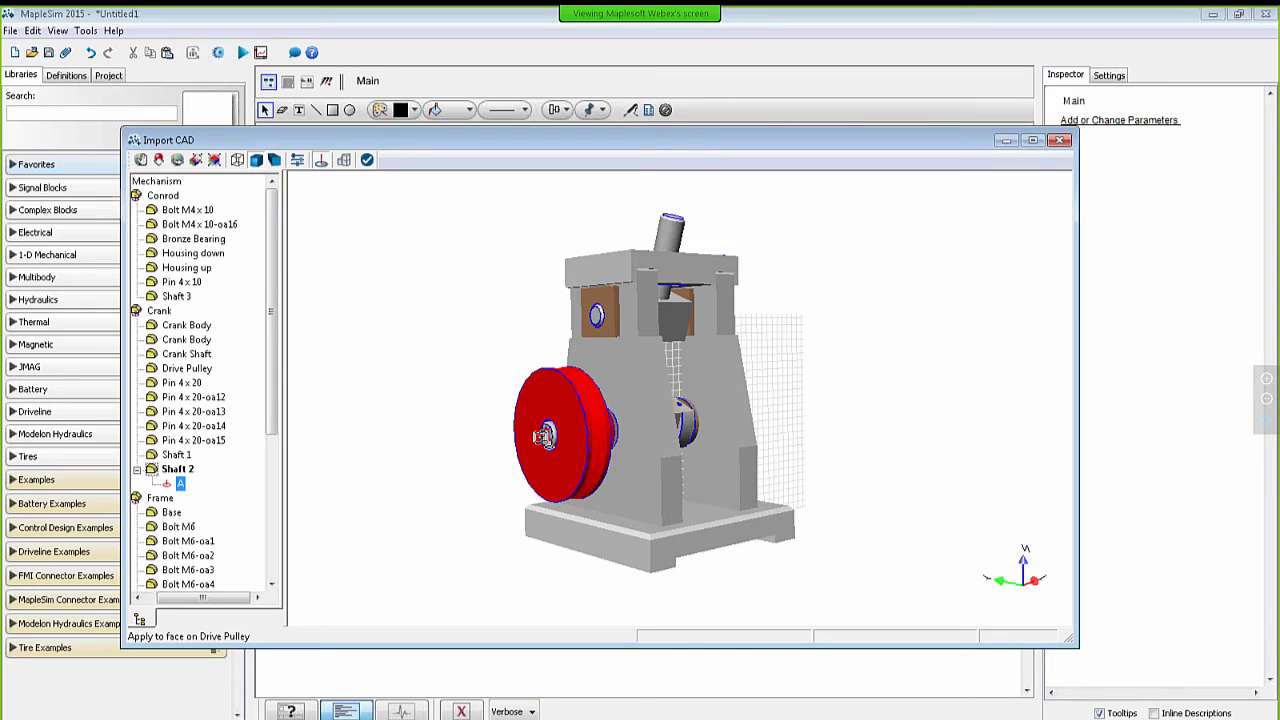
Step: Copy coordinate frame A from Shaft 2 to the Base part of the Frame
{"action": "left_click_drag", "start_coordinate": [268, 397], "coordinate": [268, 513]}
{"action": "left_click", "coordinate": [169, 327]}
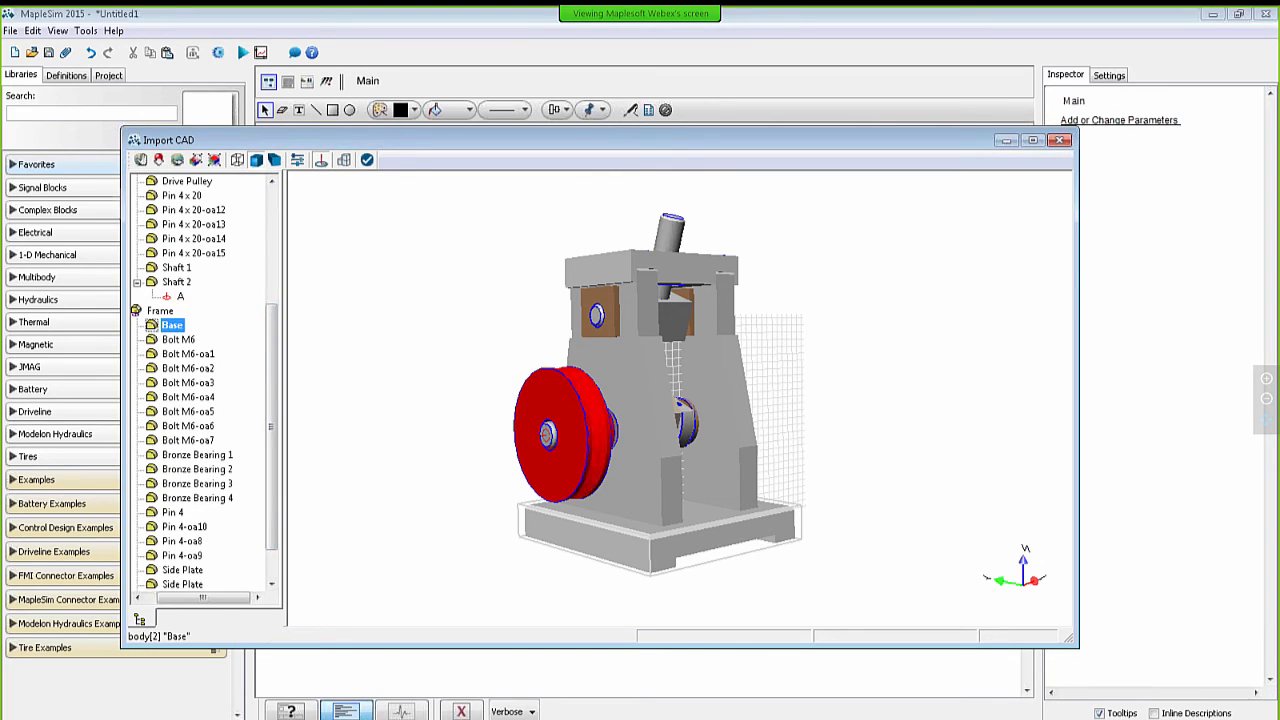
{"action": "left_click", "coordinate": [154, 326]}
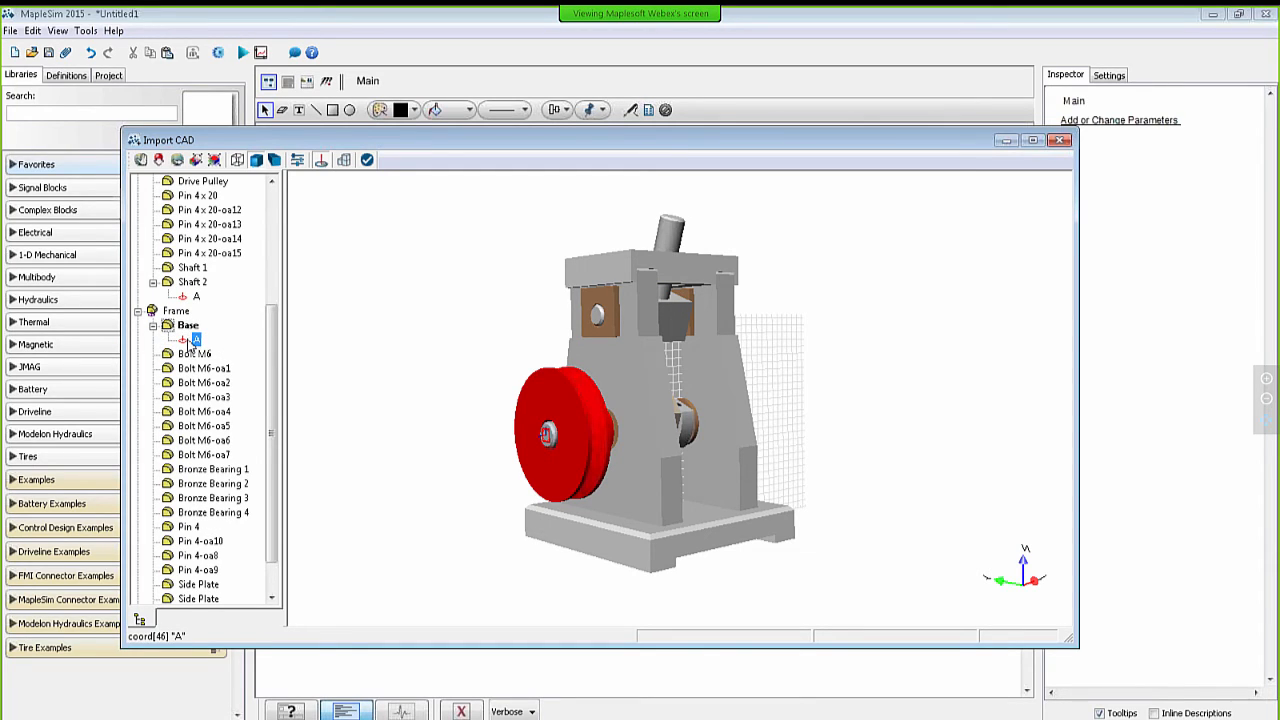
Step: Place a coordinate frame at the center of the Slider's circular pin end and name it B
{"action": "left_click_drag", "start_coordinate": [196, 300], "coordinate": [598, 317]}
{"action": "left_click", "coordinate": [597, 319]}
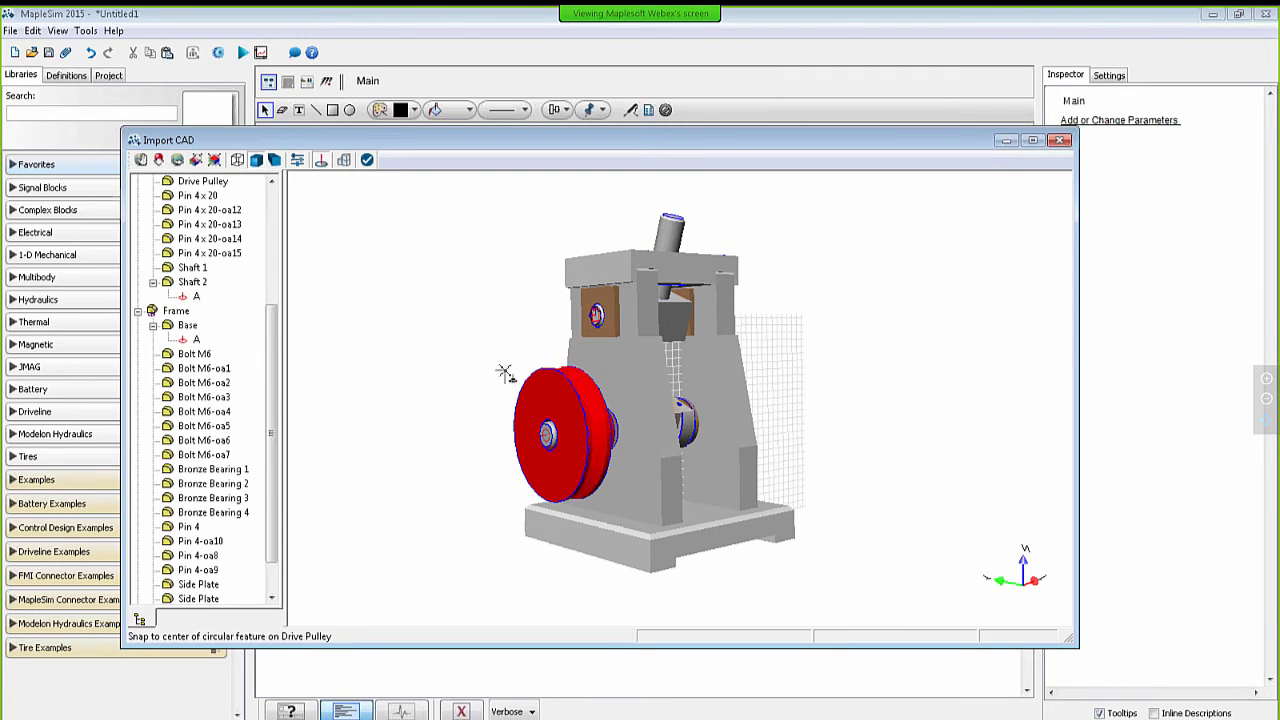
{"action": "scroll", "coordinate": [270, 362], "scroll_direction": "down", "scroll_amount": 1}
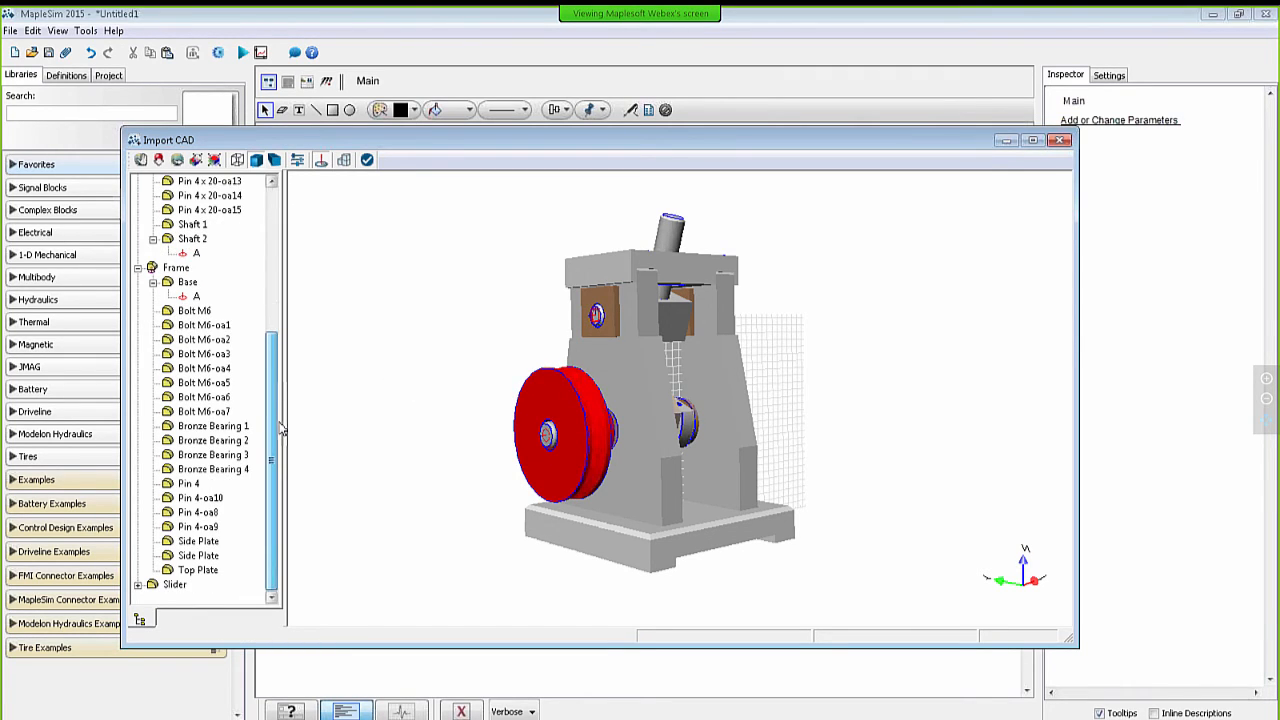
{"action": "left_click", "coordinate": [140, 586]}
{"action": "left_click", "coordinate": [200, 585]}
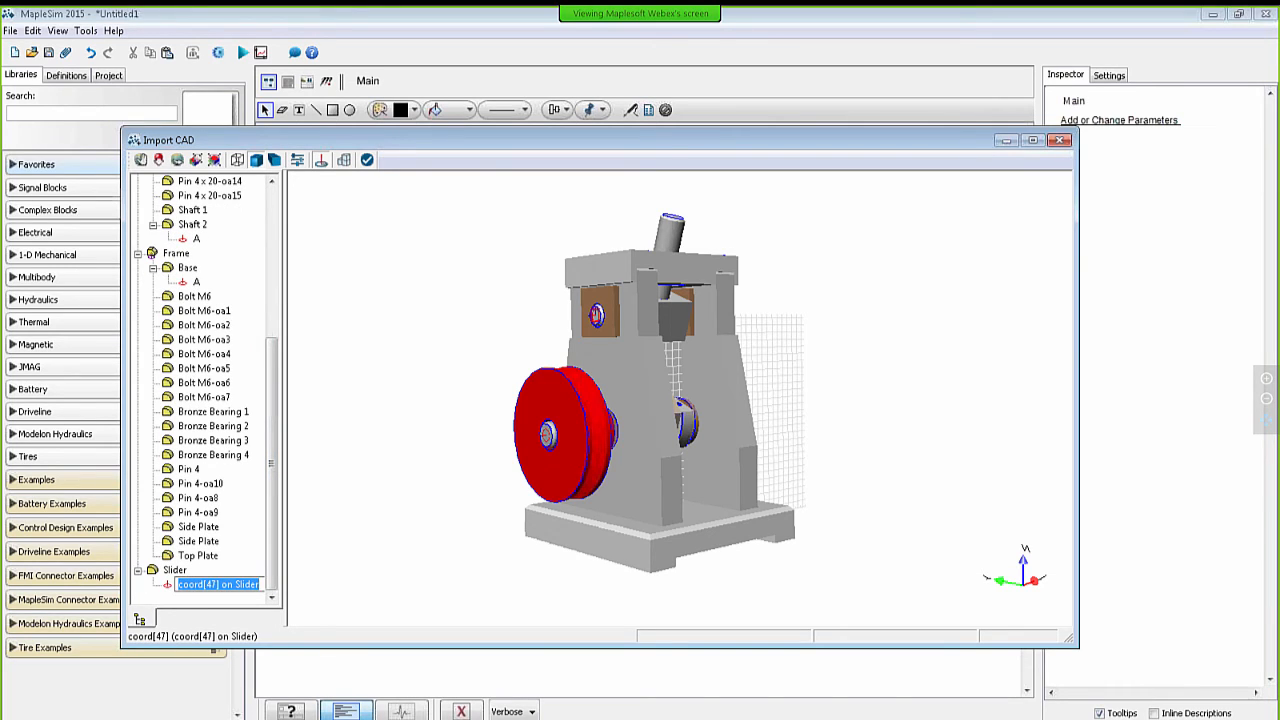
{"action": "type", "text": "B"}
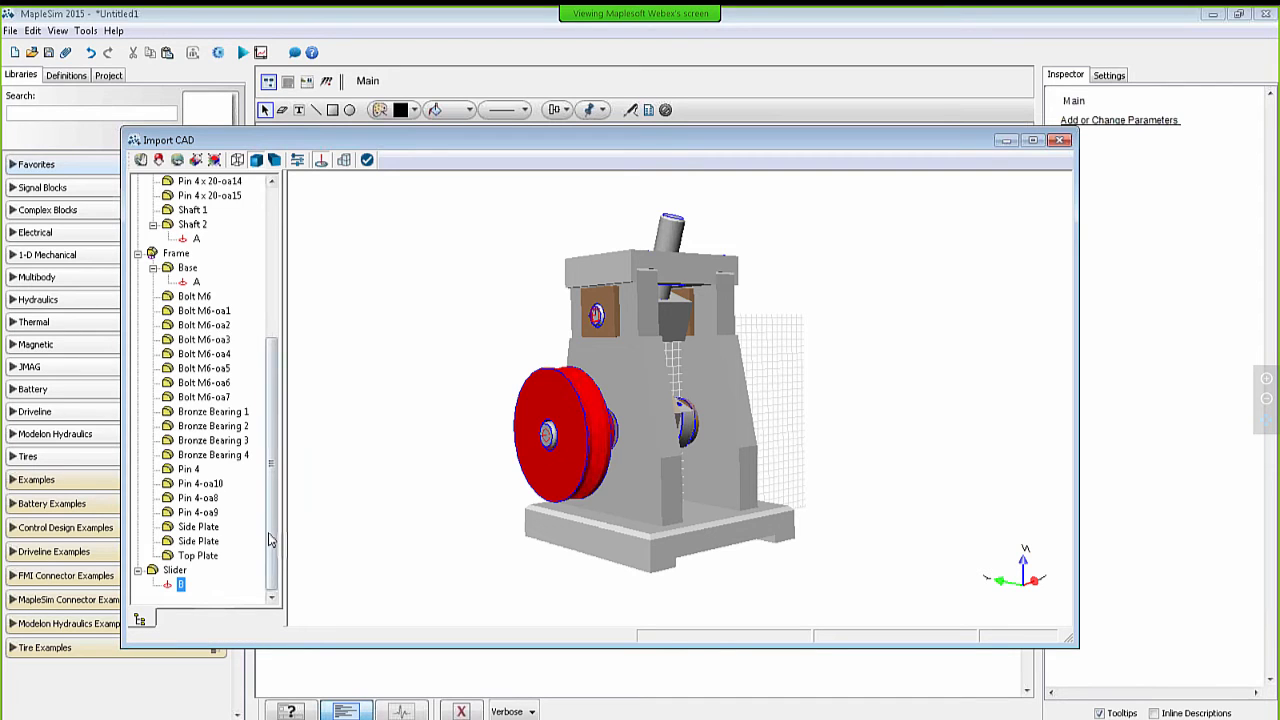
Step: Copy the Slider's coordinate frame B to the Base part of the Frame
{"action": "left_click_drag", "start_coordinate": [272, 536], "coordinate": [274, 486]}
{"action": "left_click", "coordinate": [188, 355]}
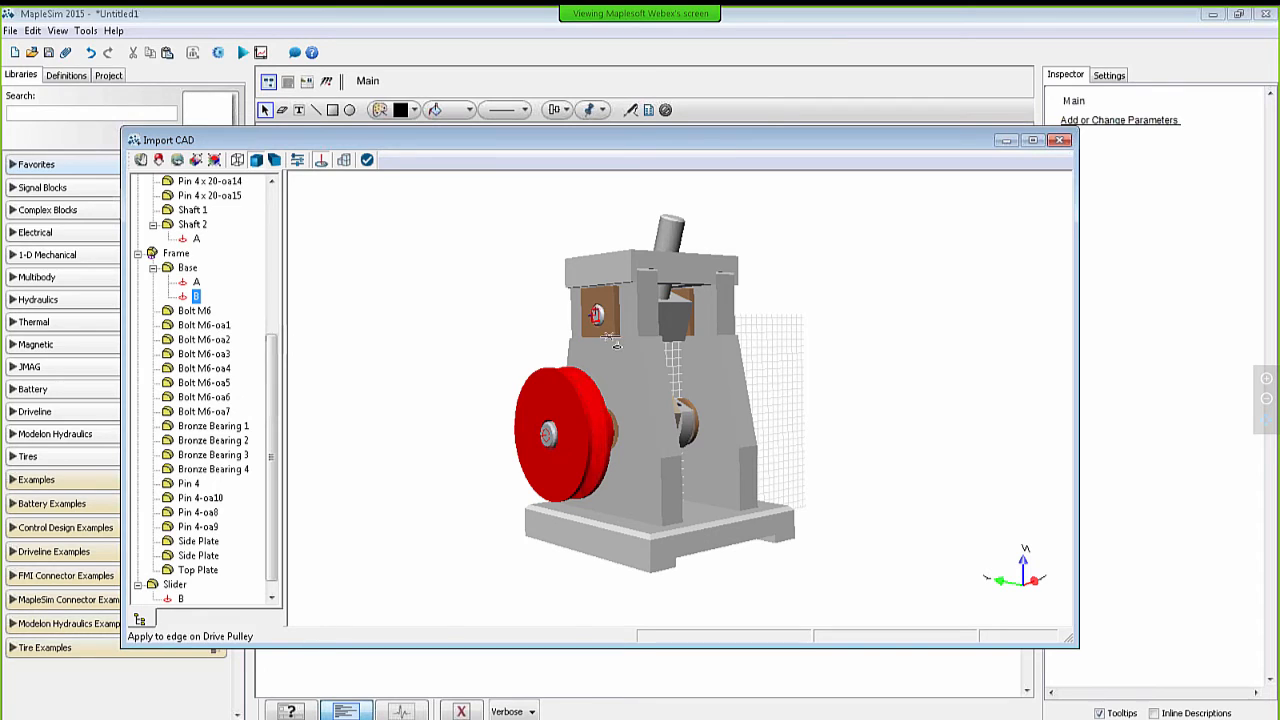
{"action": "left_click", "coordinate": [596, 317]}
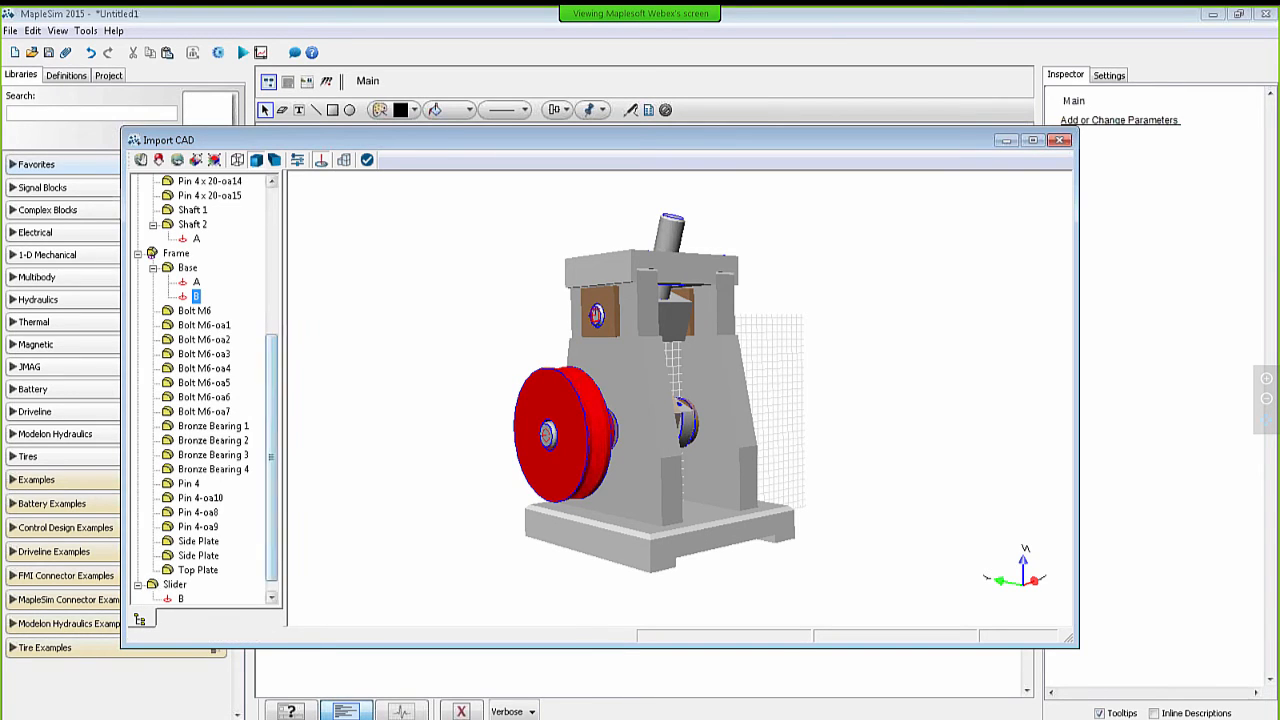
Step: Place a coordinate frame at the center of Shaft 3's upper circular end and name it C
{"action": "left_click_drag", "start_coordinate": [275, 410], "coordinate": [287, 244]}
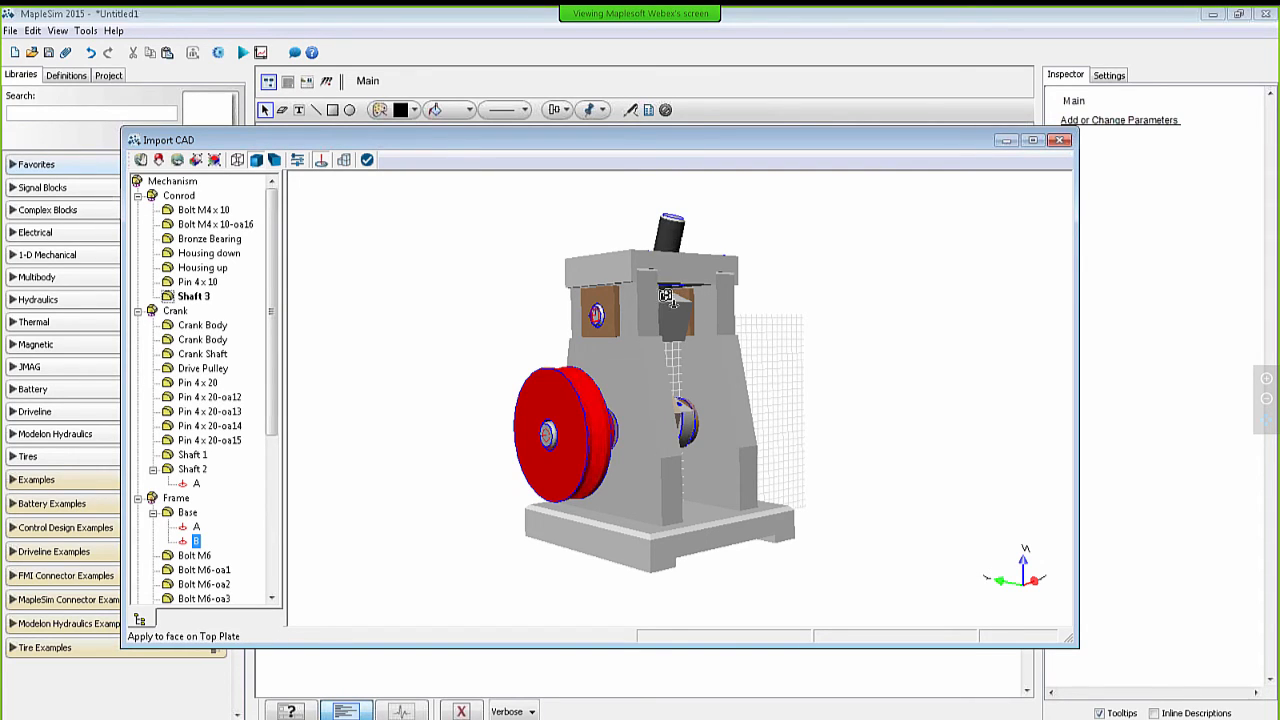
{"action": "left_click", "coordinate": [672, 220]}
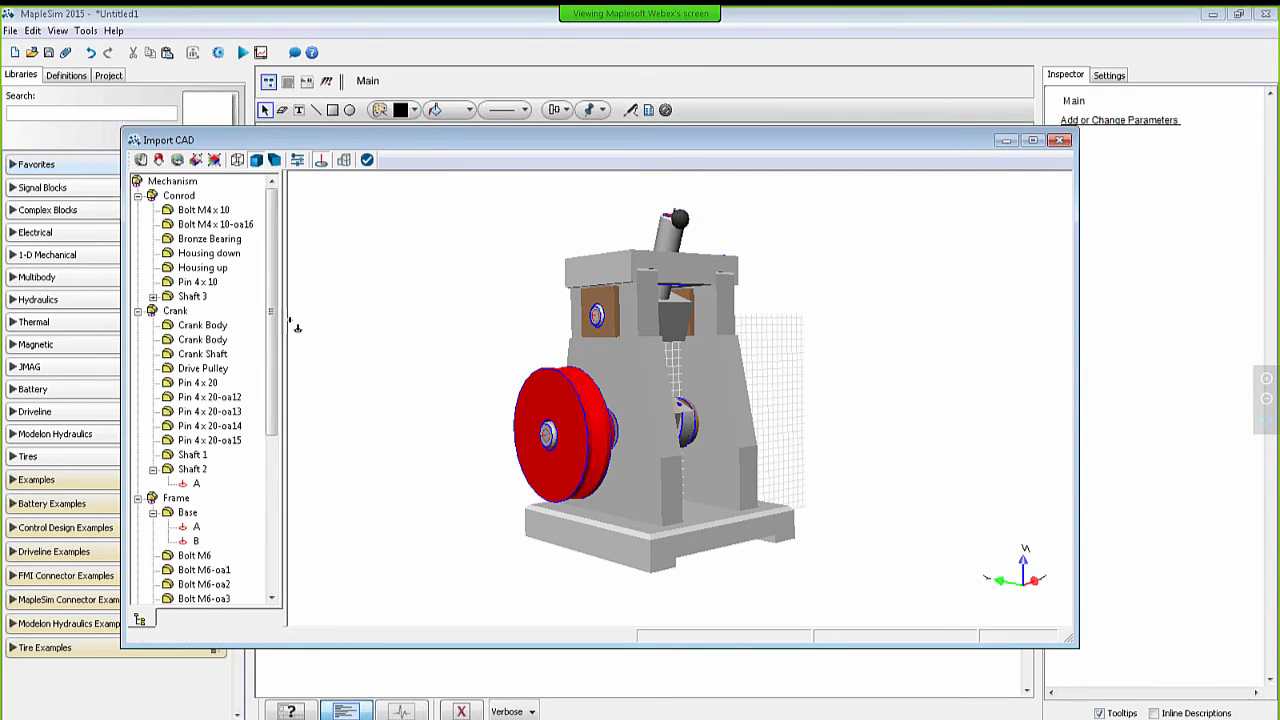
{"action": "left_click", "coordinate": [153, 297]}
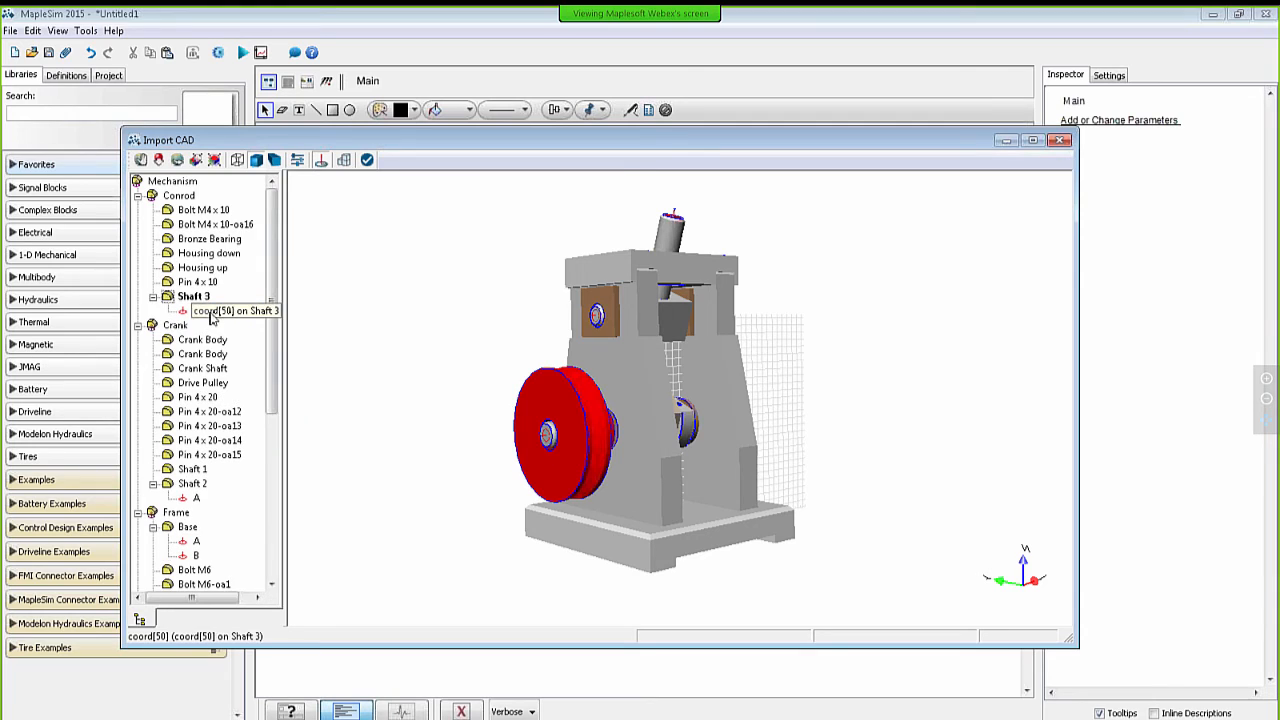
{"action": "double_click", "coordinate": [232, 316]}
{"action": "type", "text": "C"}
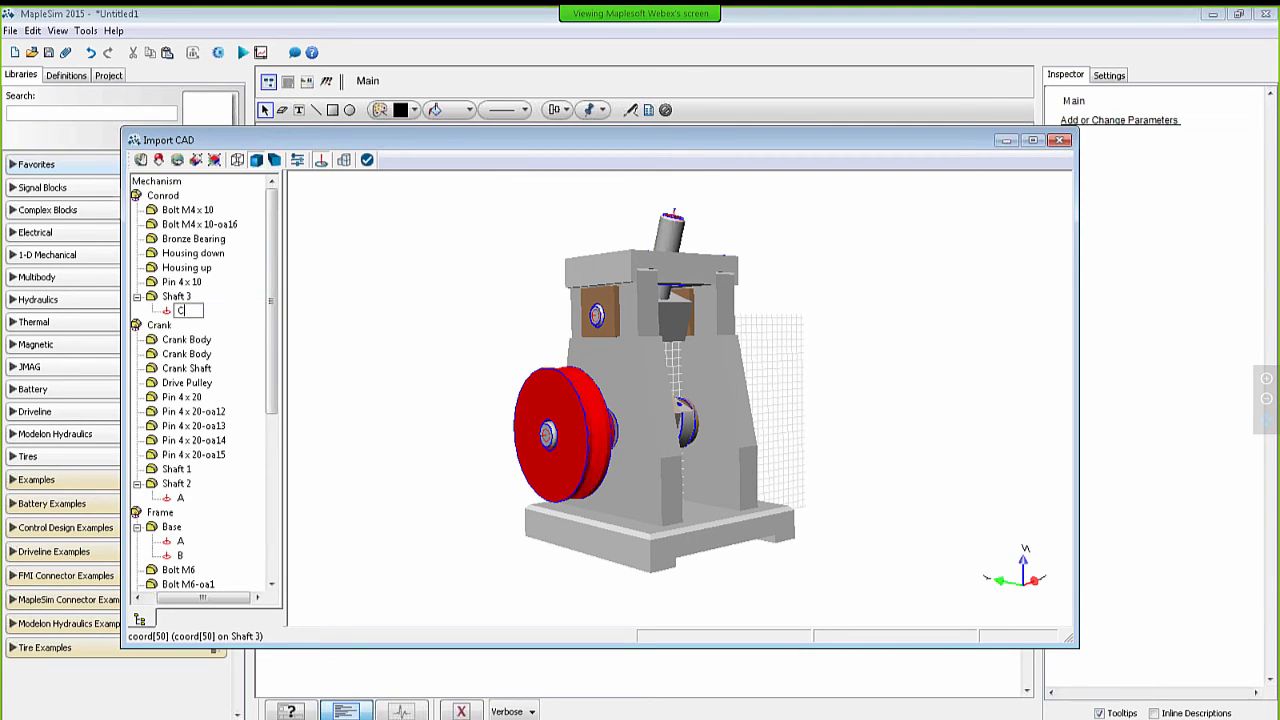
{"action": "key", "text": "Return"}
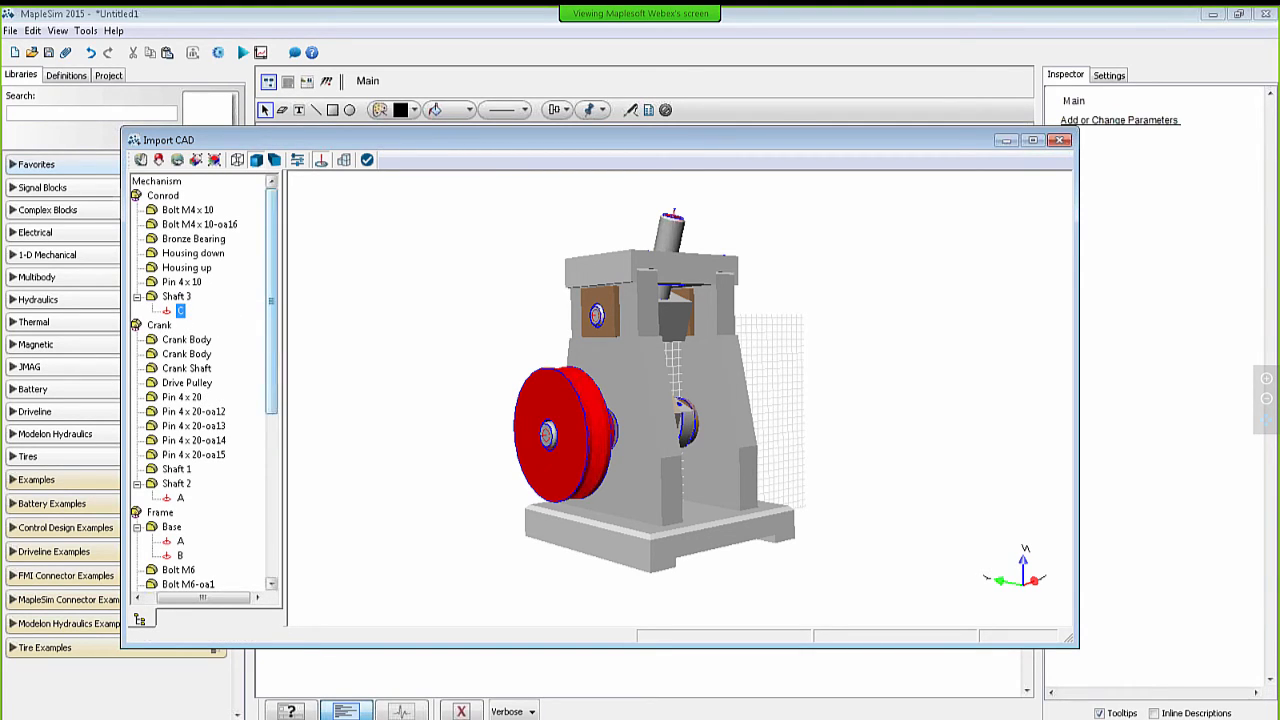
Step: Copy Shaft 3's coordinate frame C to the Slider
{"action": "left_click_drag", "start_coordinate": [270, 323], "coordinate": [271, 538]}
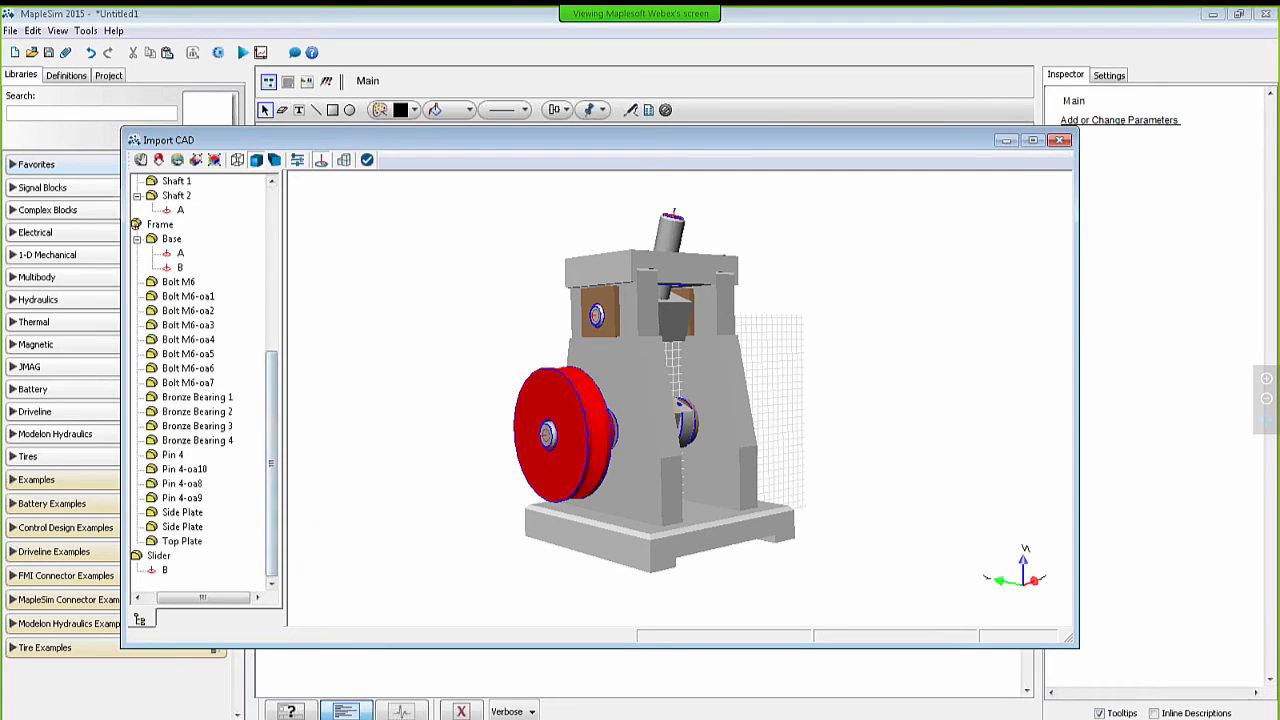
{"action": "left_click", "coordinate": [159, 569]}
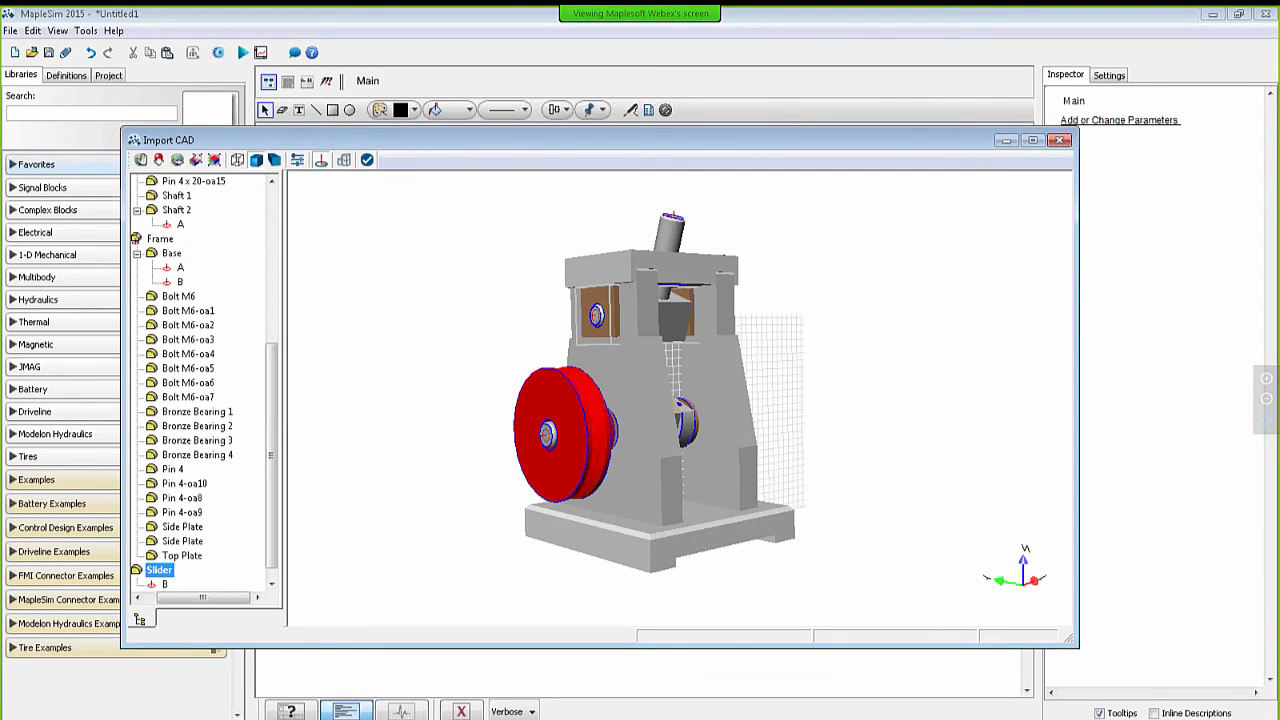
{"action": "left_click", "coordinate": [170, 589]}
{"action": "left_click_drag", "start_coordinate": [274, 533], "coordinate": [273, 404]}
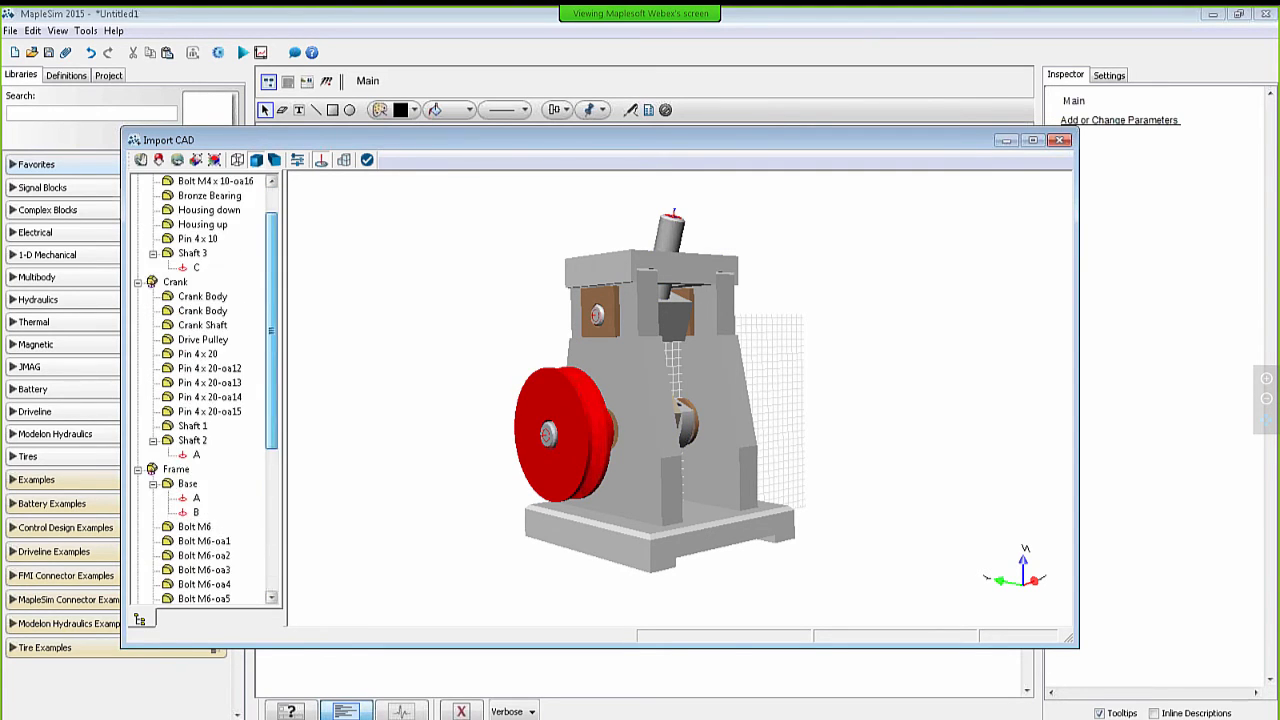
Step: Make all parts of the Frame subassembly, from Base through Top Plate, transparent
{"action": "left_click", "coordinate": [593, 426]}
{"action": "scroll", "coordinate": [170, 340], "scroll_direction": "down", "scroll_amount": 4}
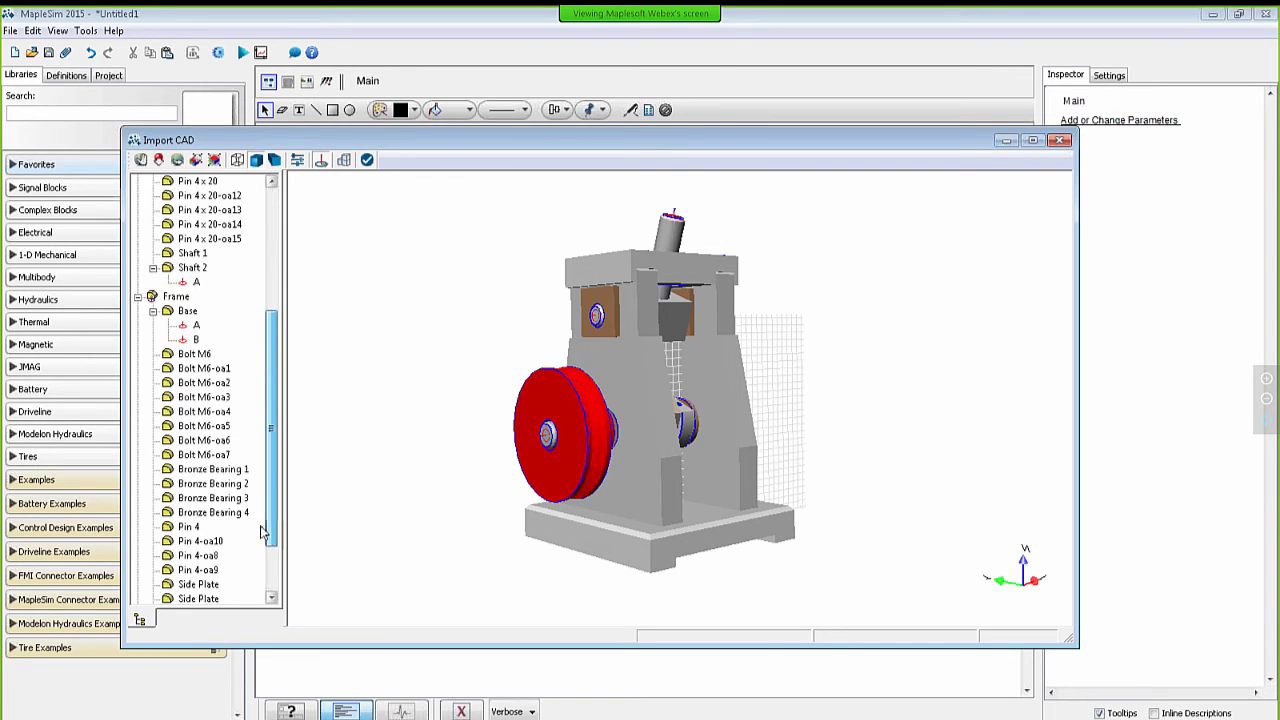
{"action": "left_click", "coordinate": [153, 311]}
{"action": "left_click", "coordinate": [184, 312]}
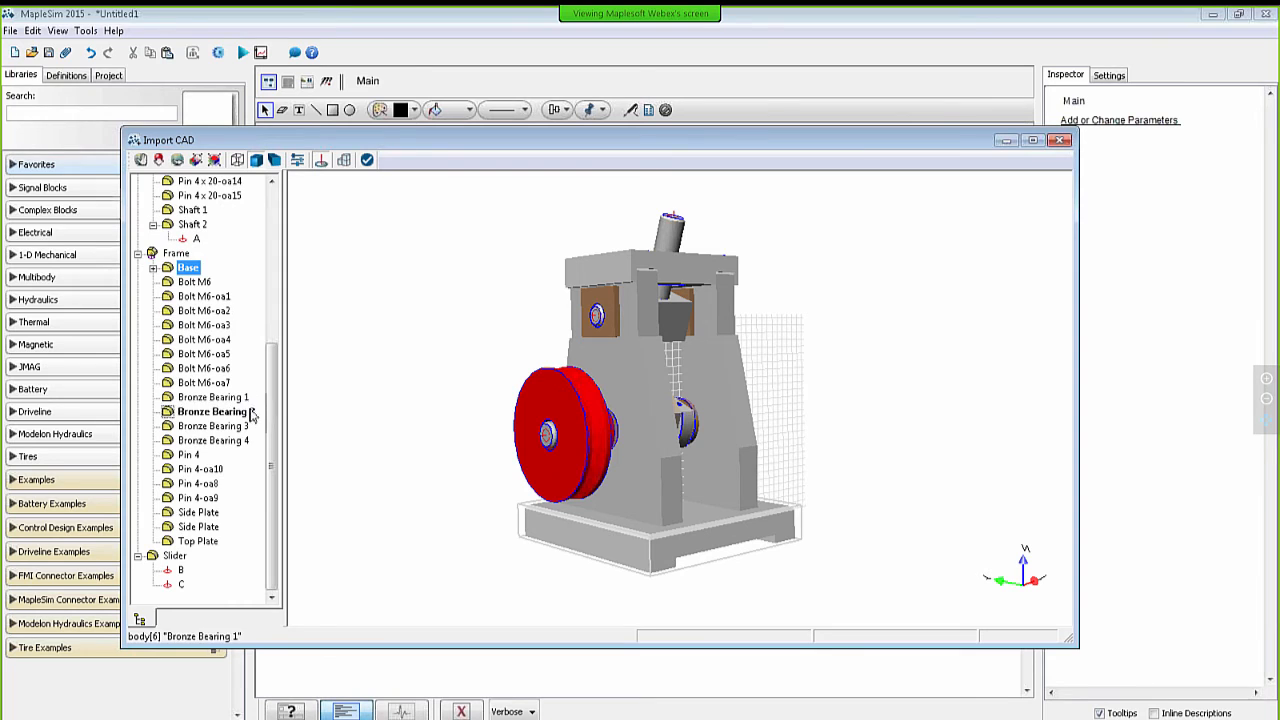
{"action": "left_click", "coordinate": [200, 541], "text": "shift"}
{"action": "right_click", "coordinate": [208, 542]}
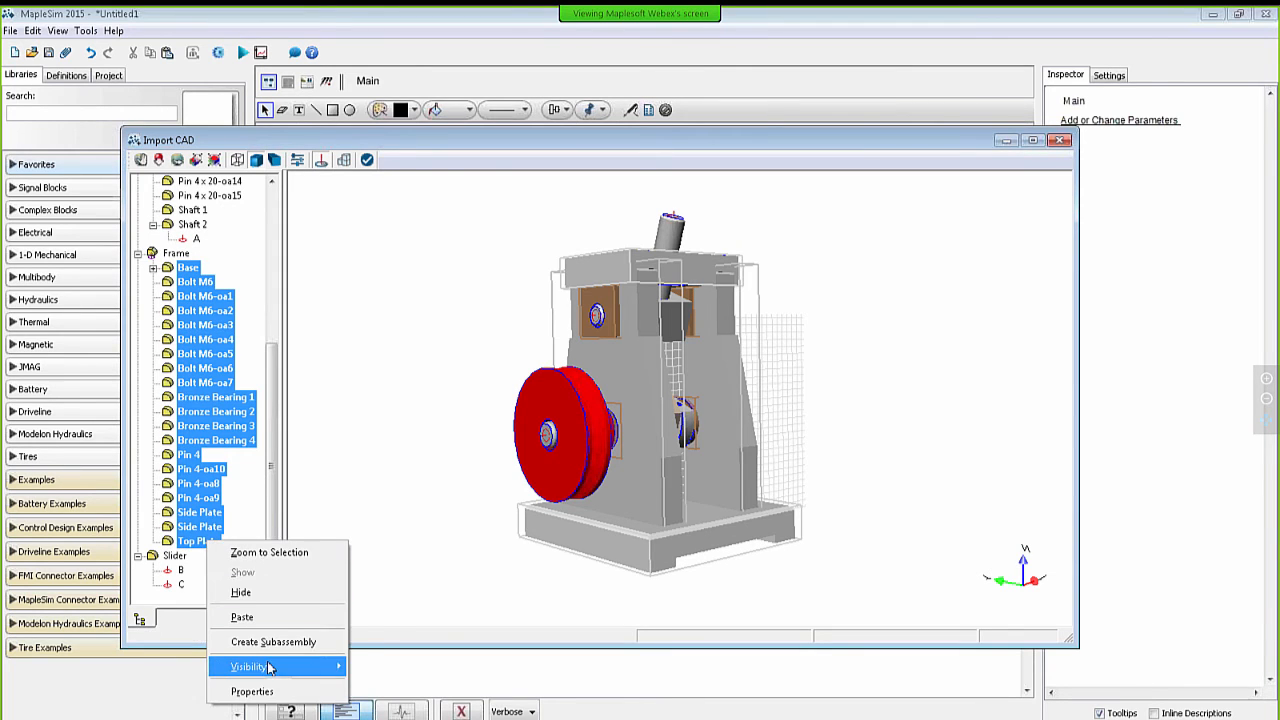
{"action": "mouse_move", "coordinate": [285, 667]}
{"action": "left_click", "coordinate": [395, 580]}
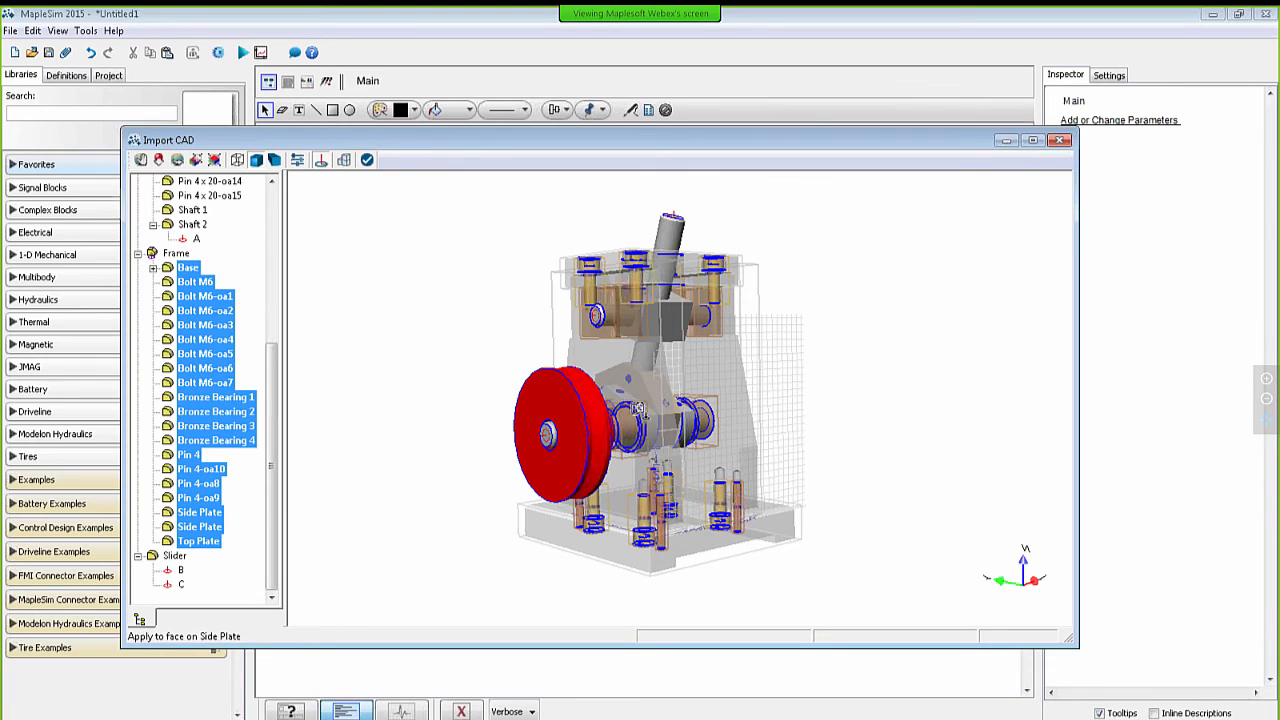
{"action": "left_click", "coordinate": [615, 400]}
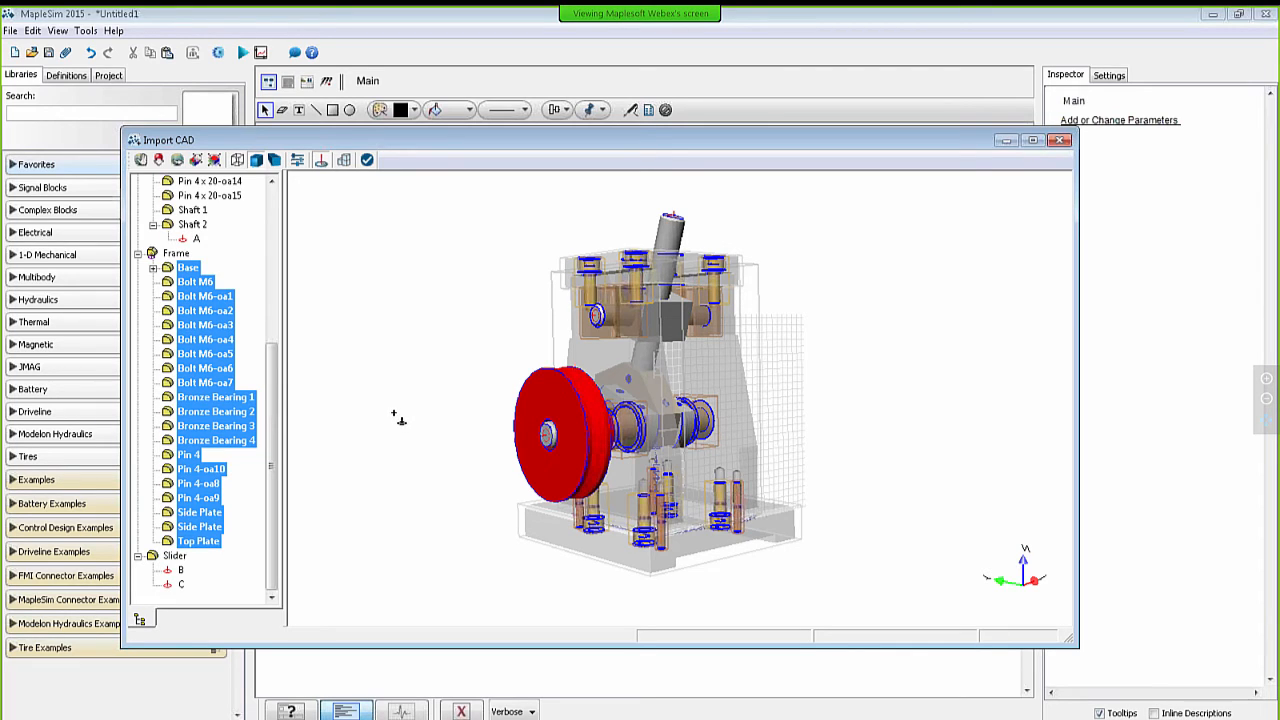
Step: Place a coordinate frame on the front side face of the Base part and name it Ground
{"action": "left_click_drag", "start_coordinate": [268, 392], "coordinate": [285, 323]}
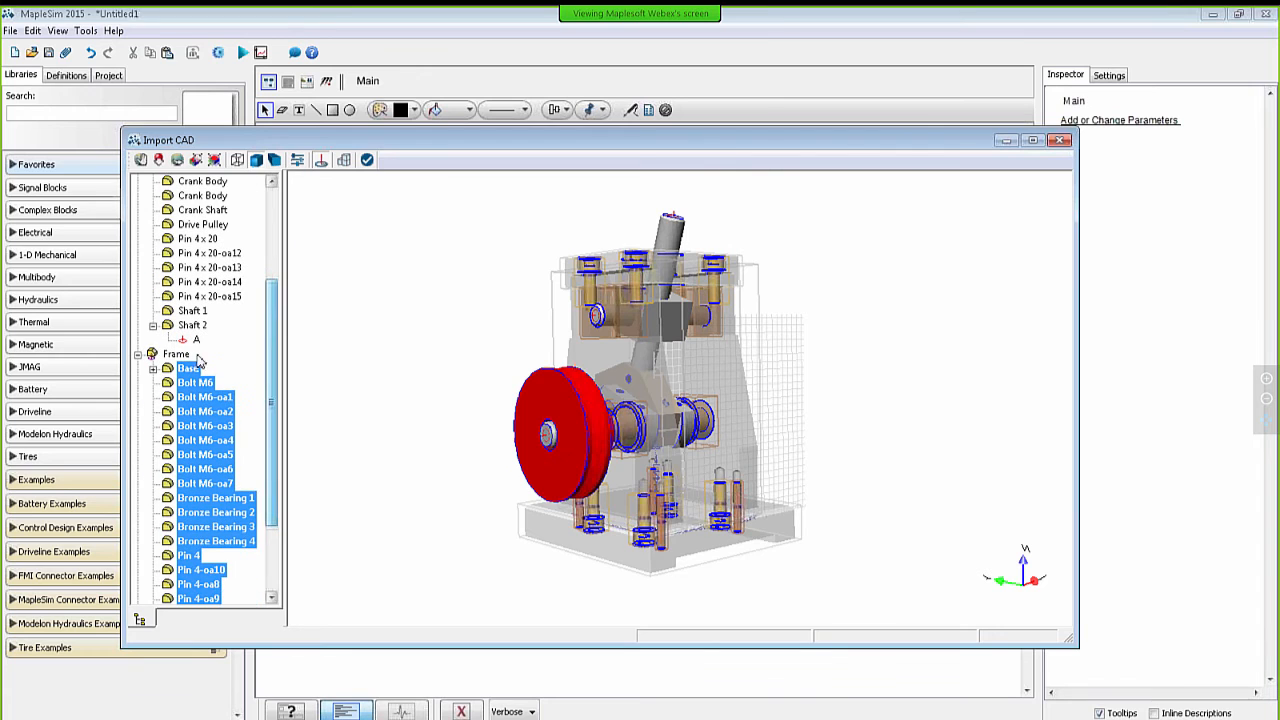
{"action": "left_click", "coordinate": [153, 369]}
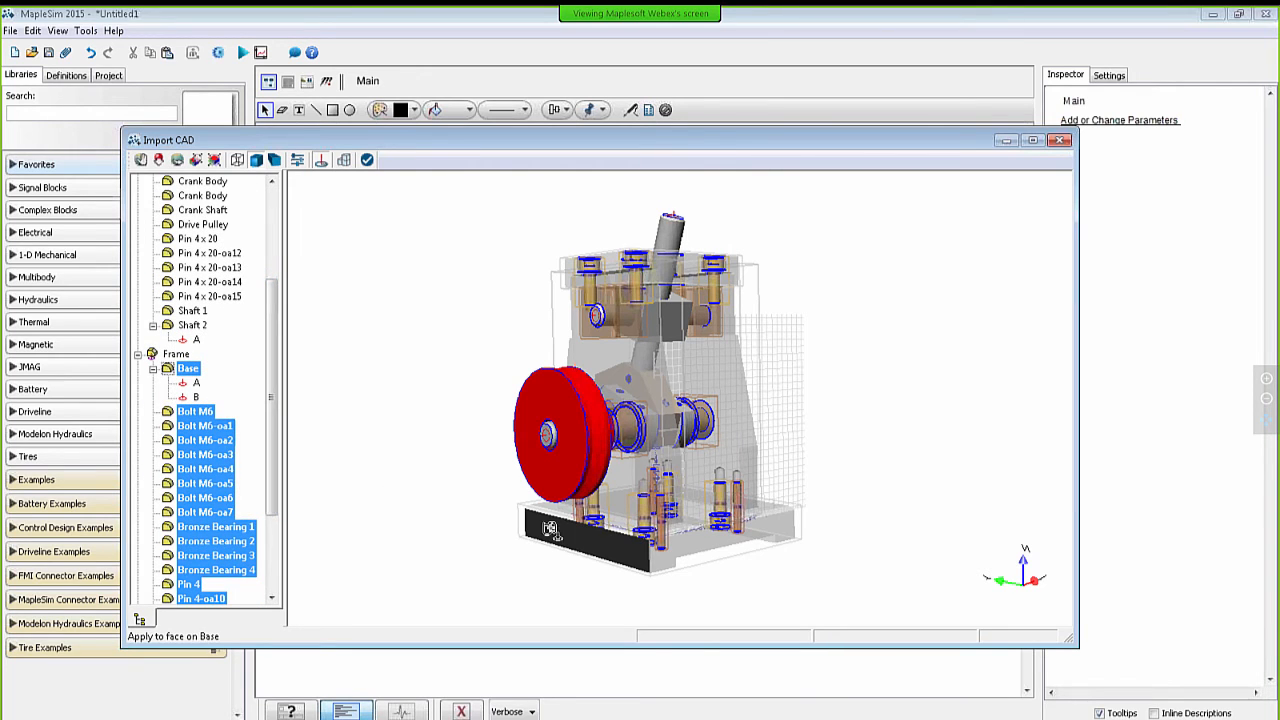
{"action": "left_click", "coordinate": [550, 530]}
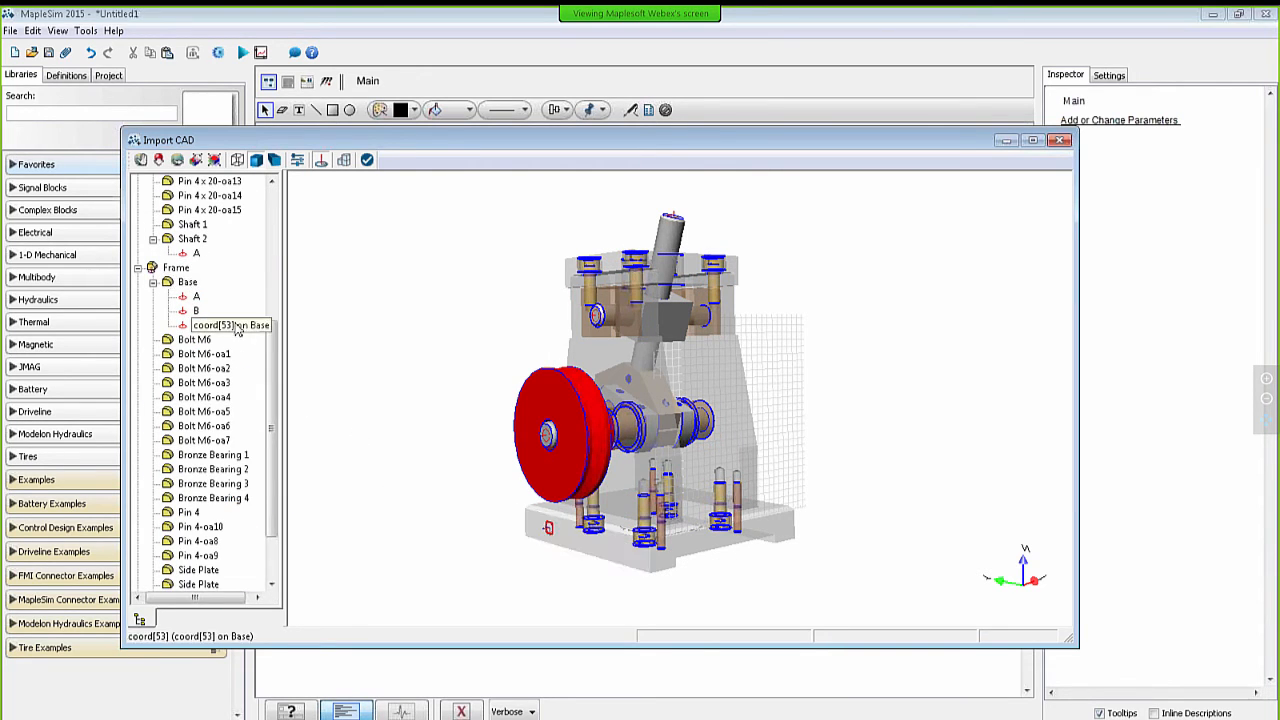
{"action": "double_click", "coordinate": [240, 325]}
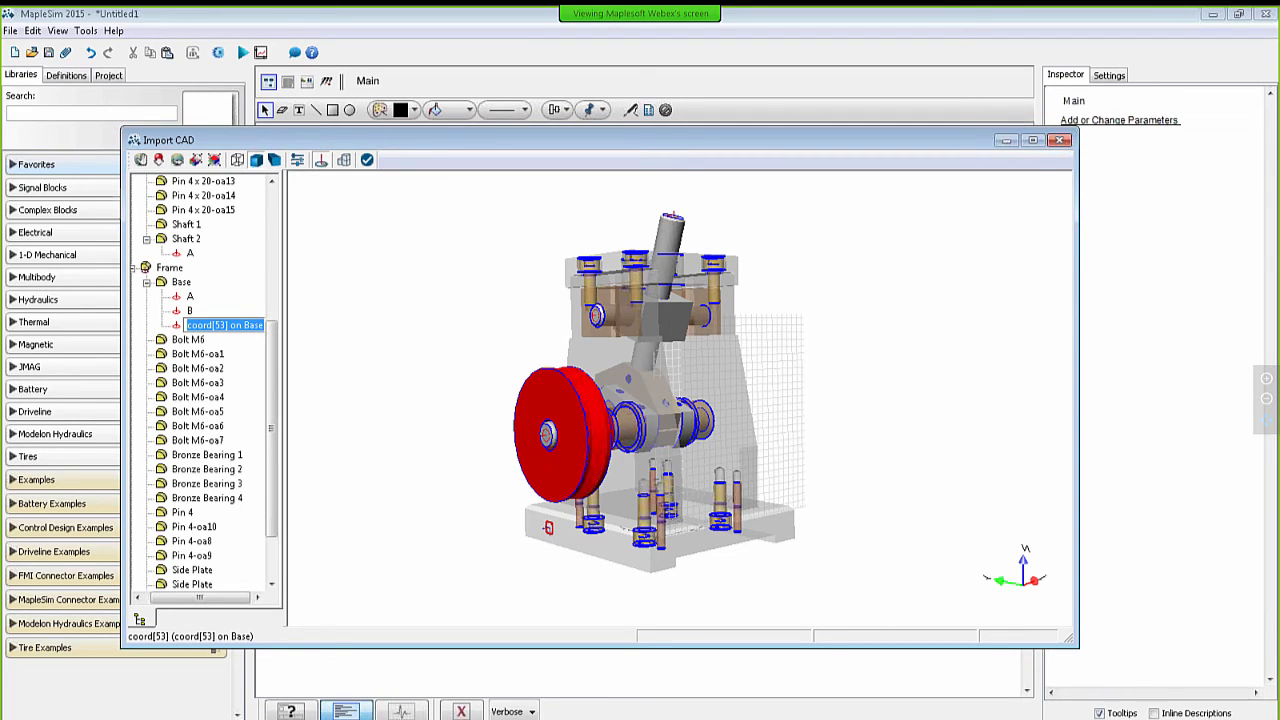
{"action": "type", "text": "G"}
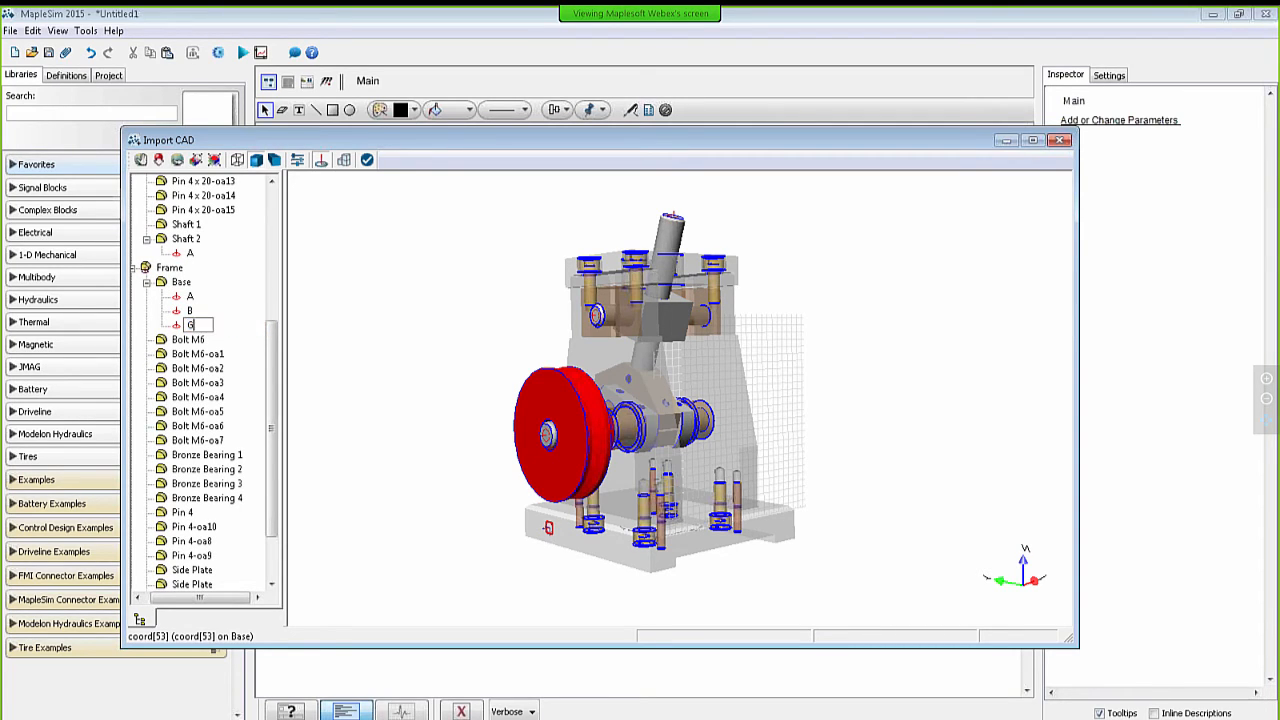
{"action": "type", "text": "round"}
{"action": "key", "text": "Return"}
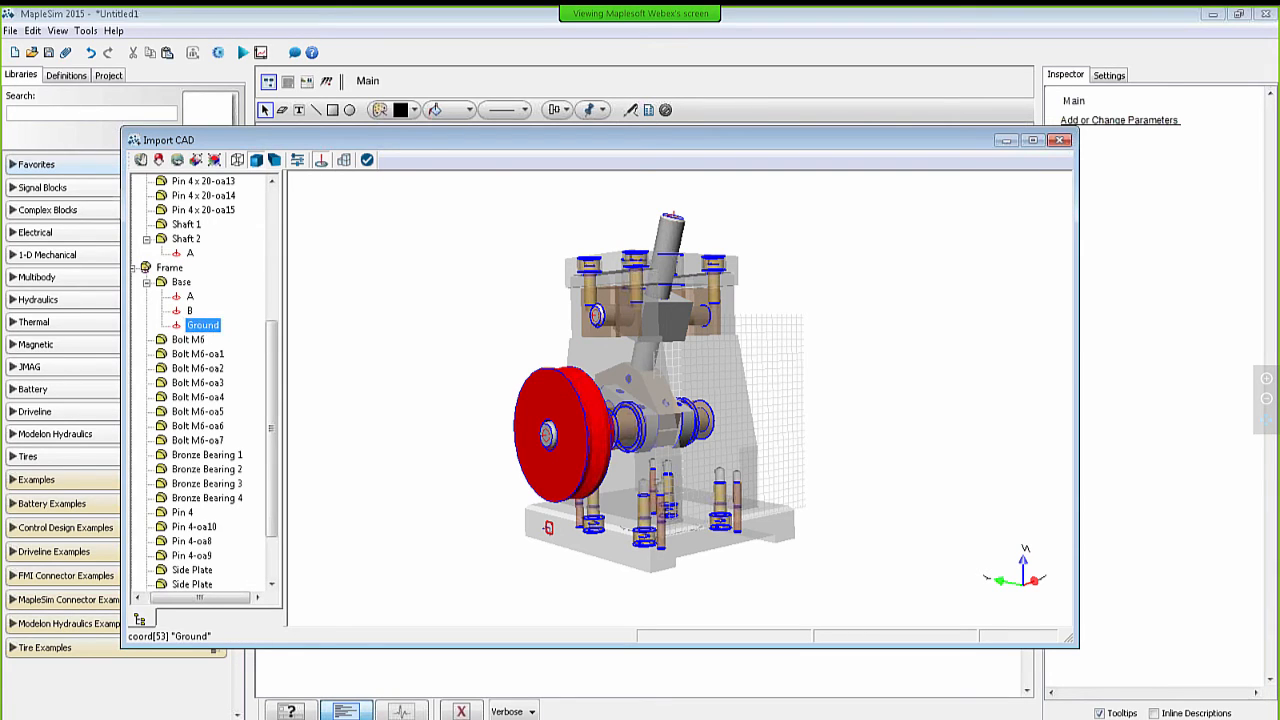
Step: Set the Ground frame's X, Y and Z position to 0 m and its Rx and Ry rotations to 0 degrees
{"action": "double_click", "coordinate": [203, 325]}
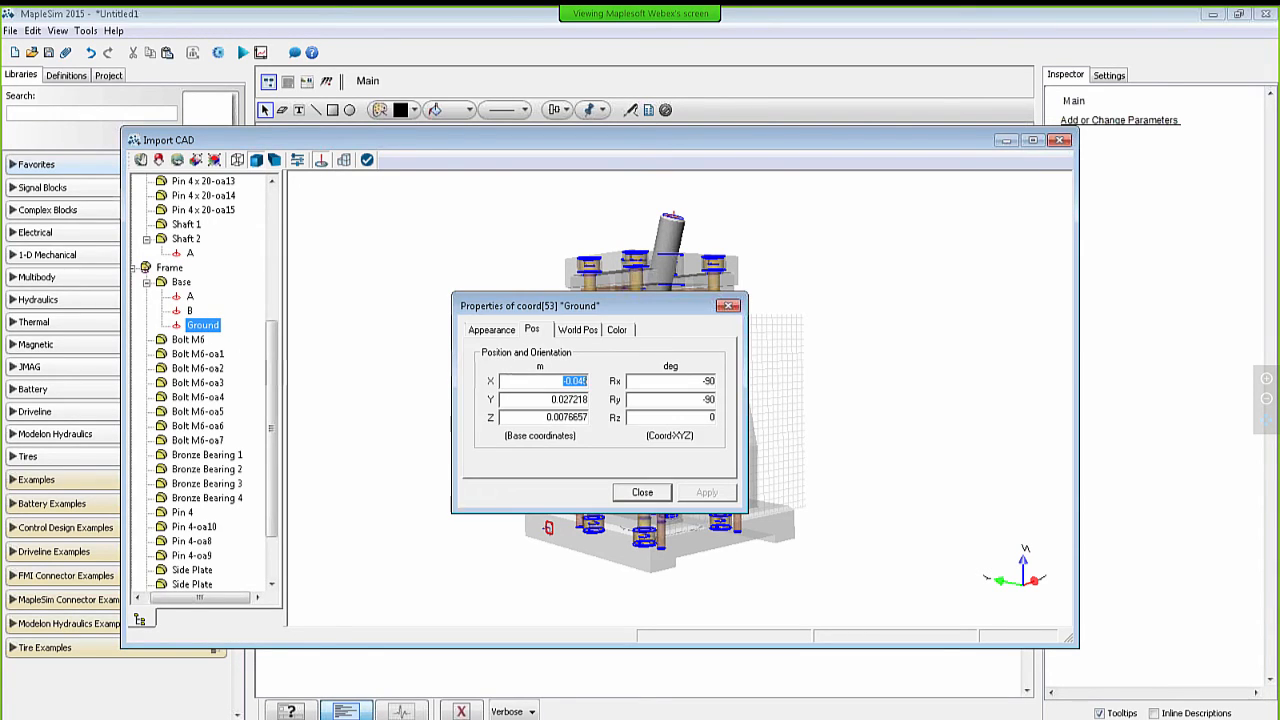
{"action": "type", "text": "0"}
{"action": "double_click", "coordinate": [512, 399]}
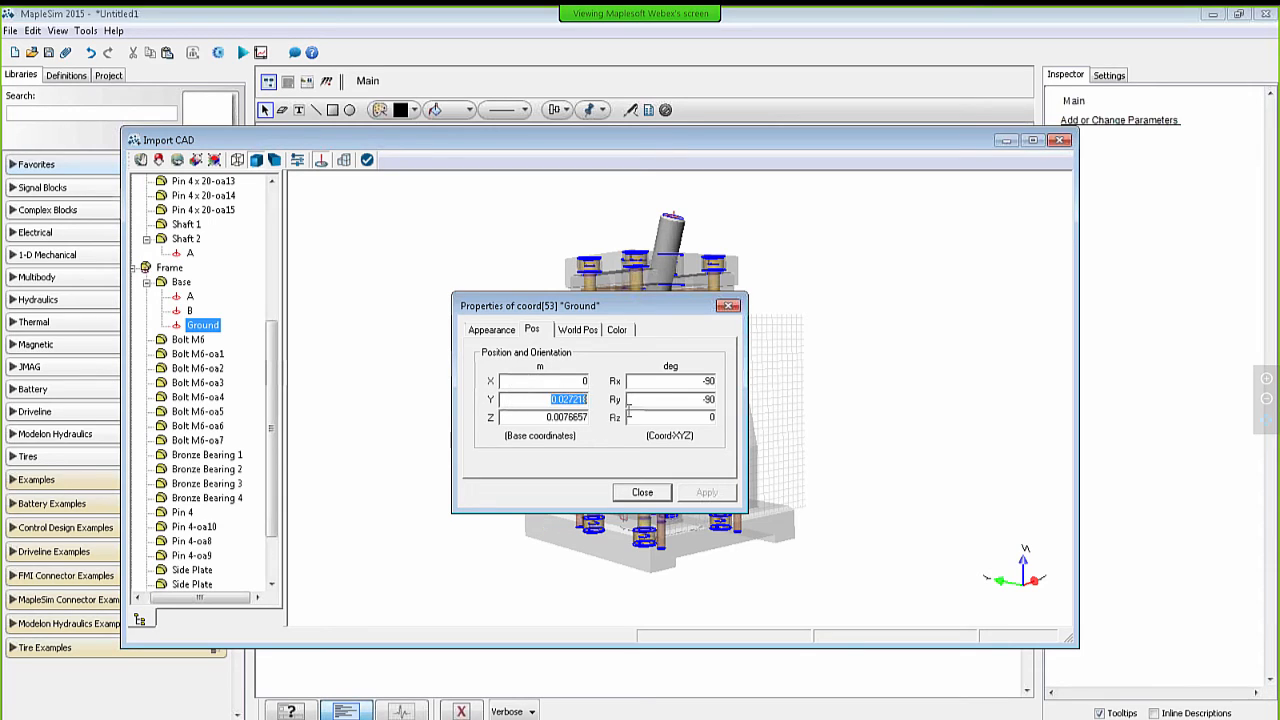
{"action": "type", "text": "0"}
{"action": "key", "text": "Tab"}
{"action": "type", "text": "0"}
{"action": "double_click", "coordinate": [667, 381]}
{"action": "type", "text": "0"}
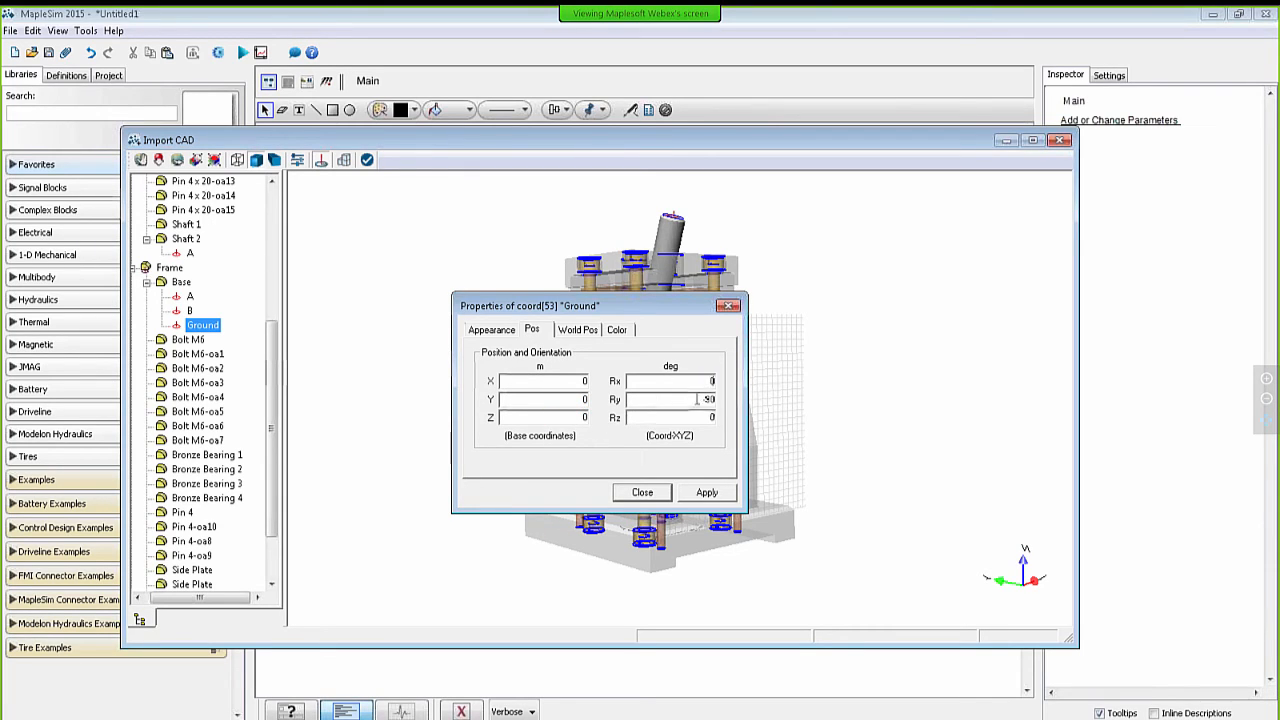
{"action": "double_click", "coordinate": [686, 399]}
{"action": "type", "text": "0"}
{"action": "left_click", "coordinate": [642, 492]}
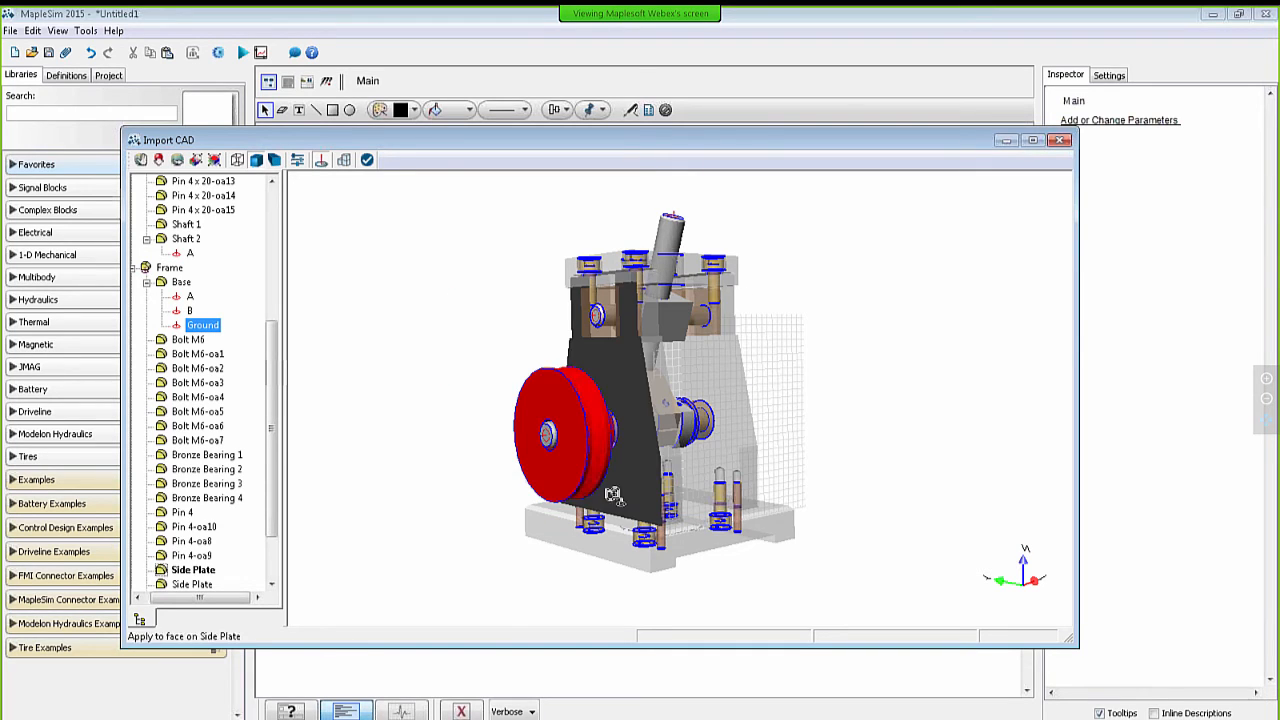
Step: Finish the CAD import into the model and expand the Mechanism definition to list its imported components
{"action": "left_click", "coordinate": [535, 452]}
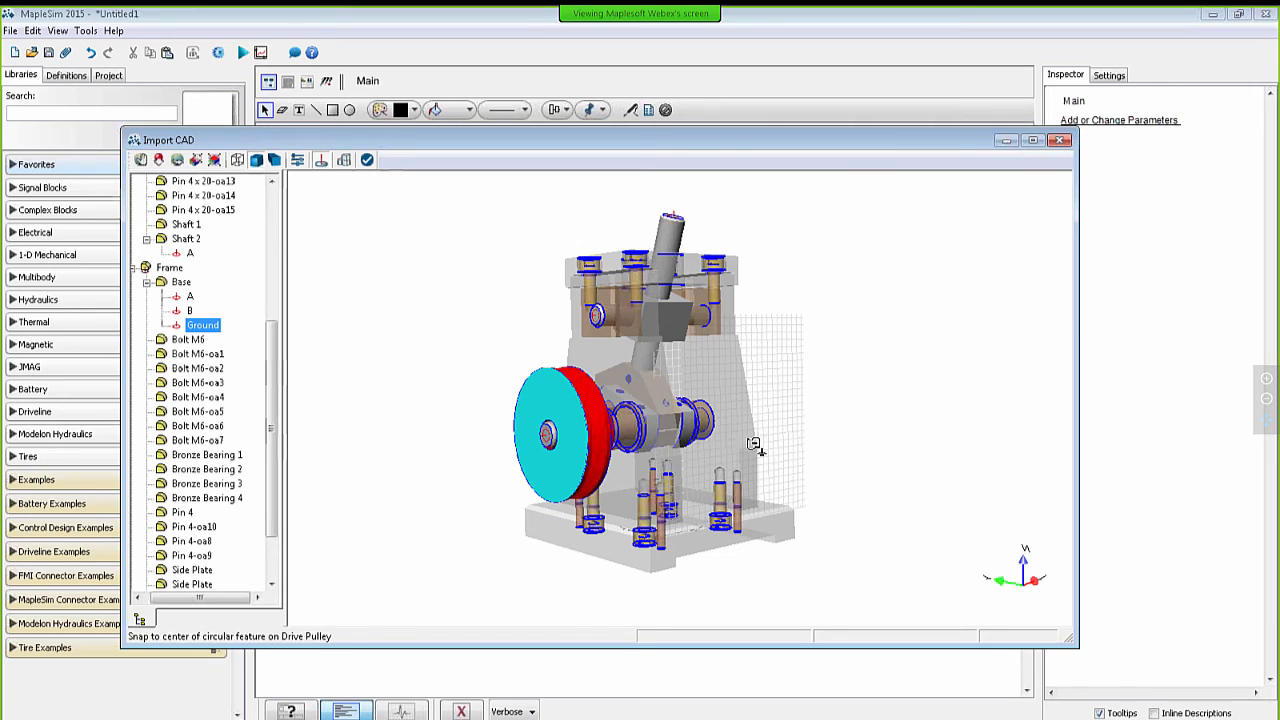
{"action": "left_click", "coordinate": [368, 161]}
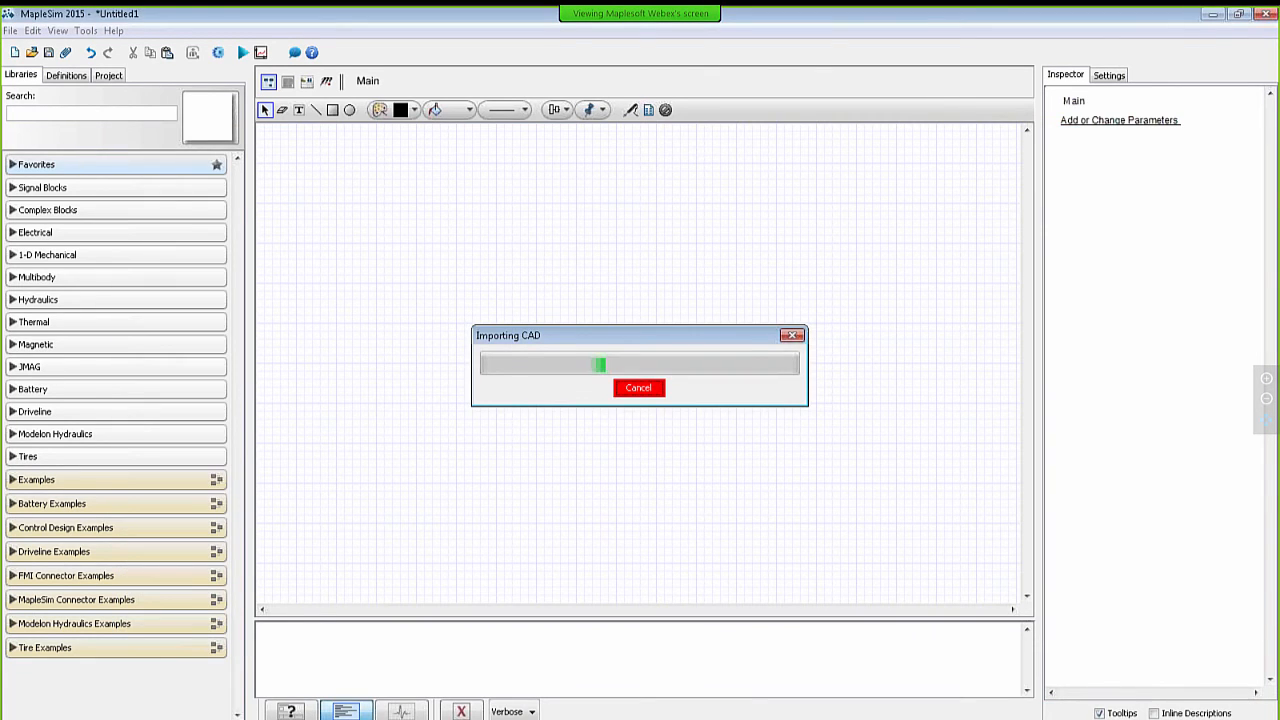
{"action": "left_click", "coordinate": [640, 399]}
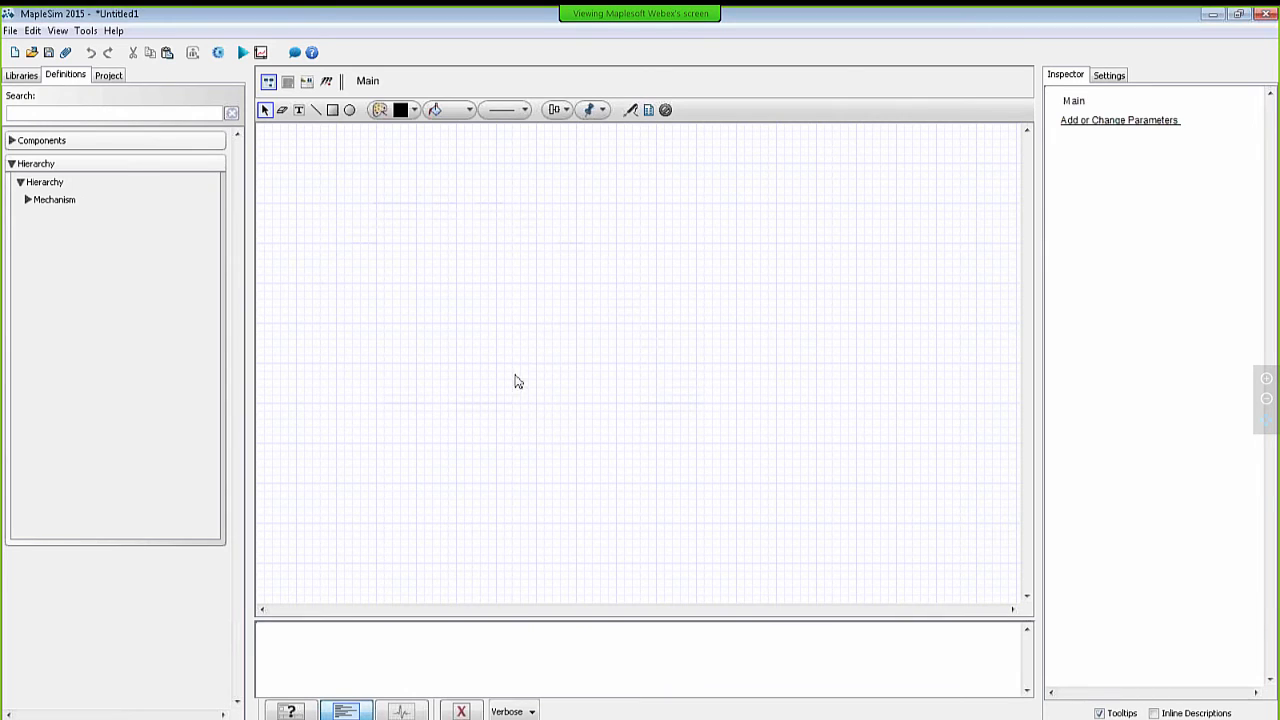
{"action": "left_click", "coordinate": [28, 199]}
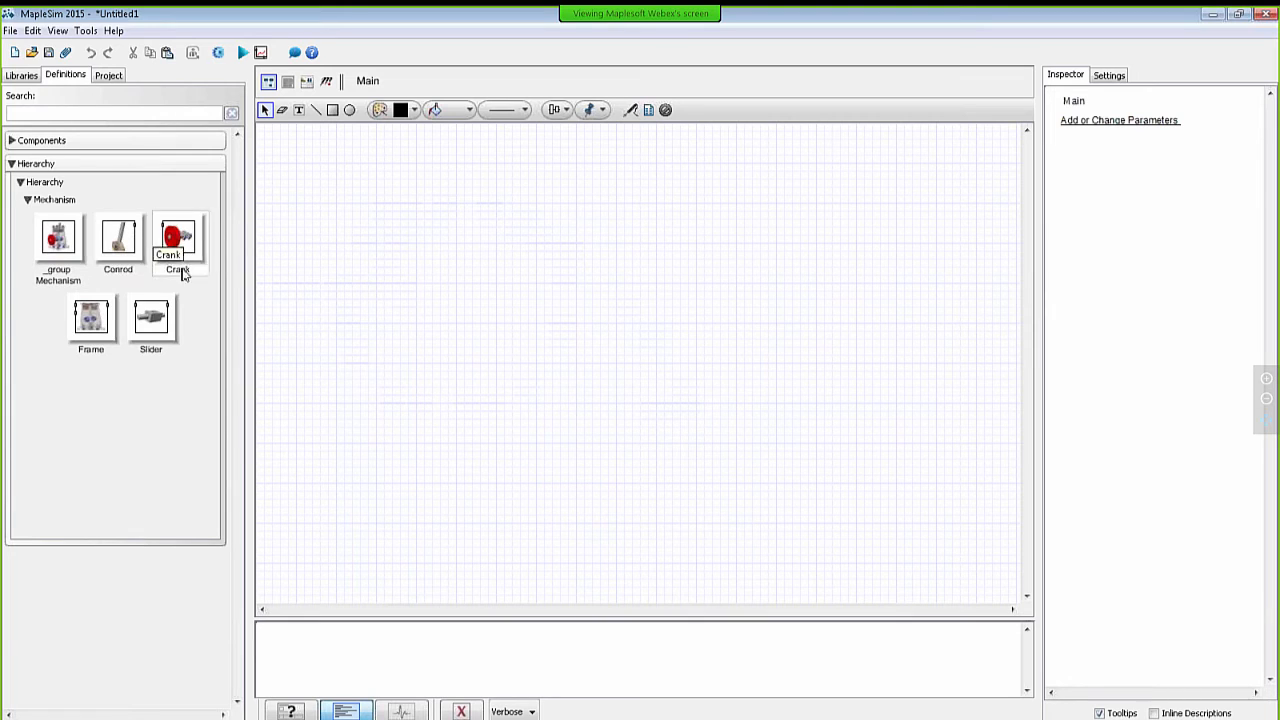
Step: Open the 3-D workspace and shrink its window so it sits beside the model canvas
{"action": "left_click", "coordinate": [216, 57]}
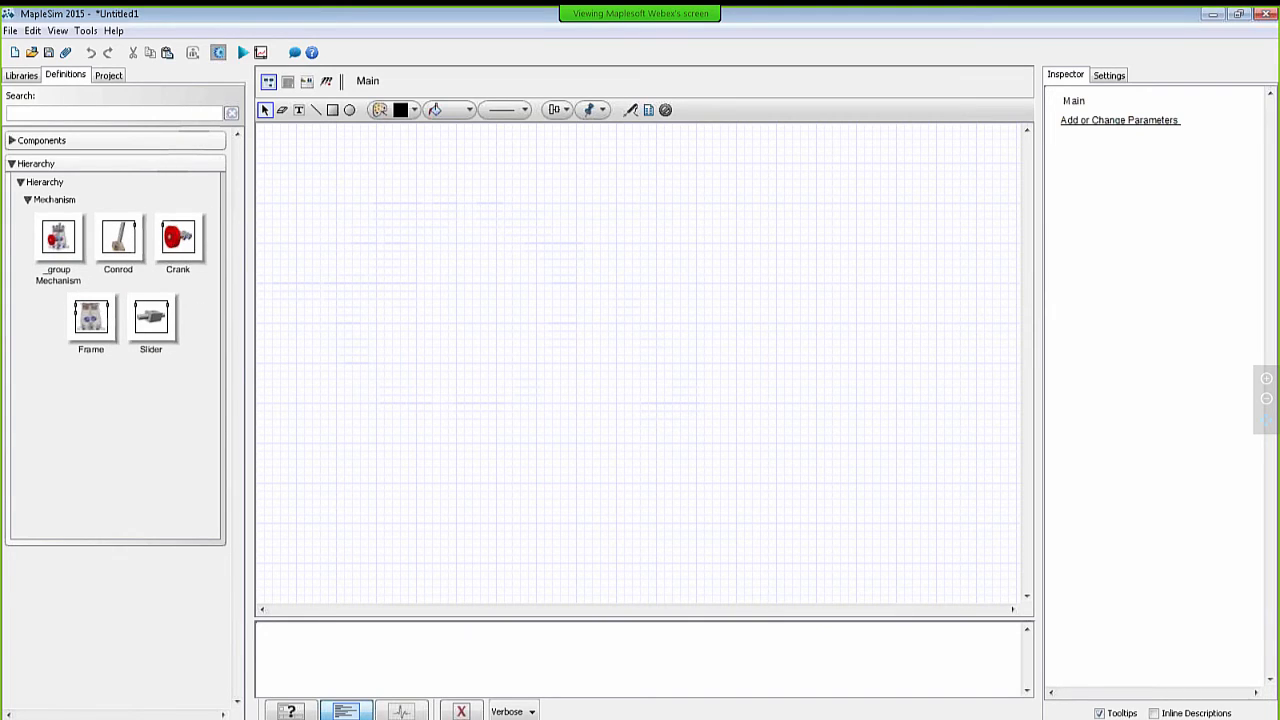
{"action": "left_click_drag", "start_coordinate": [475, 392], "coordinate": [946, 192]}
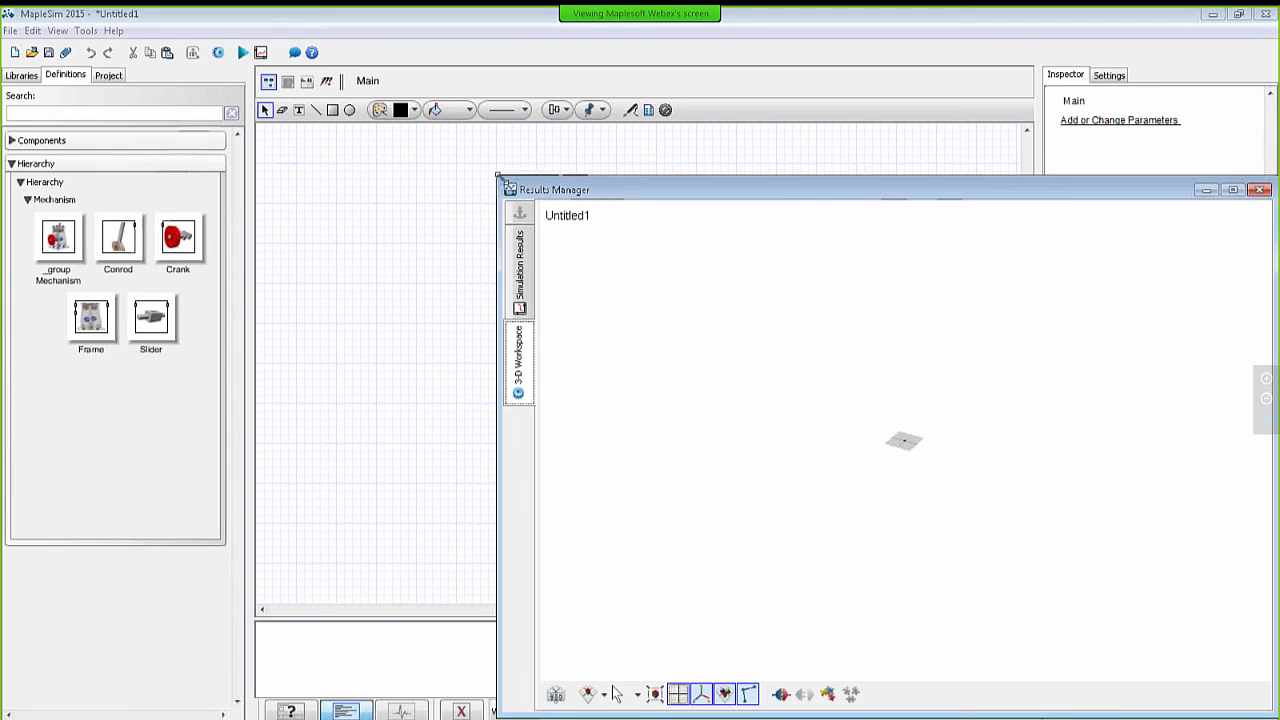
{"action": "left_click_drag", "start_coordinate": [497, 175], "coordinate": [896, 529]}
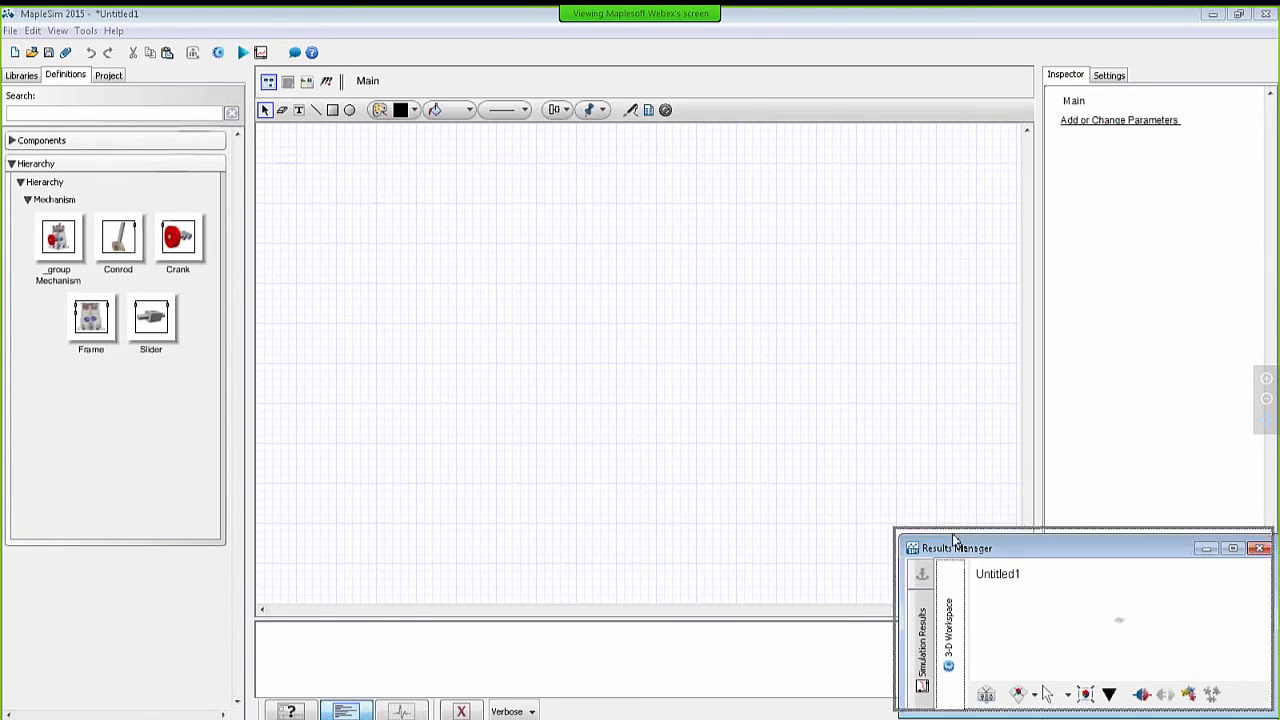
{"action": "left_click_drag", "start_coordinate": [969, 497], "coordinate": [1019, 441]}
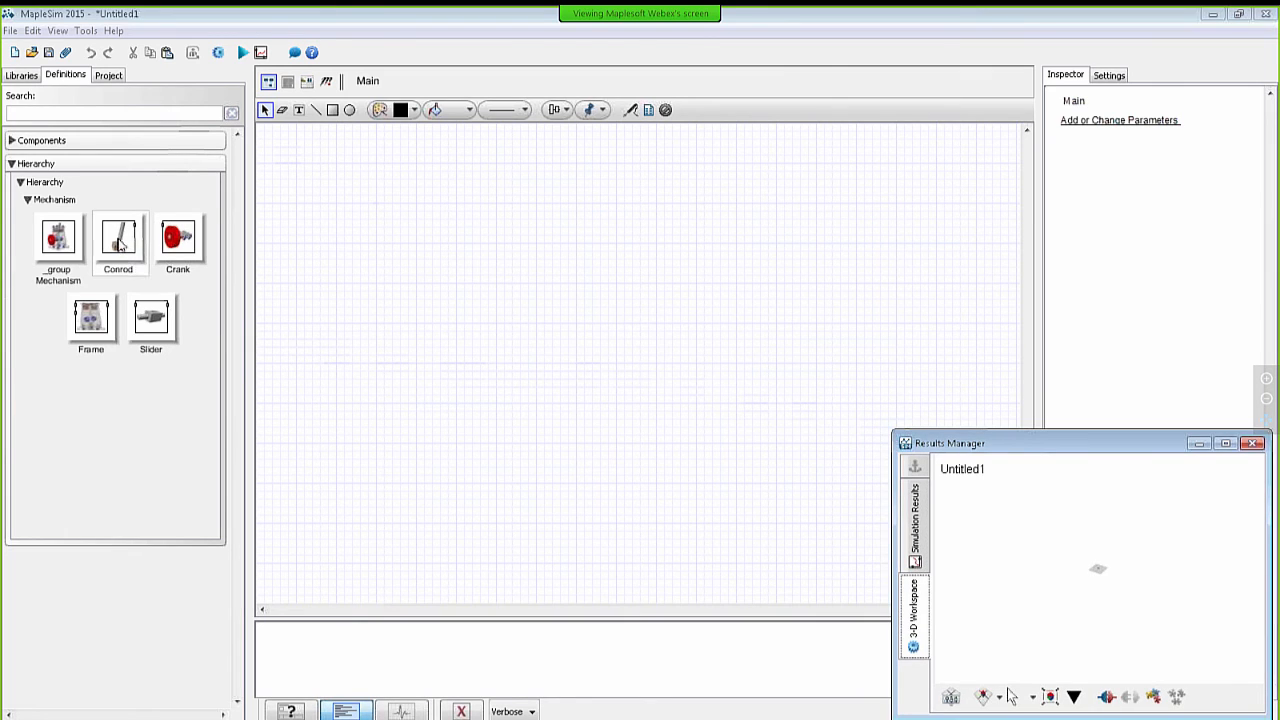
Step: Add the Frame component to the model and fit it in the 3-D workspace view
{"action": "left_click_drag", "start_coordinate": [90, 318], "coordinate": [337, 258]}
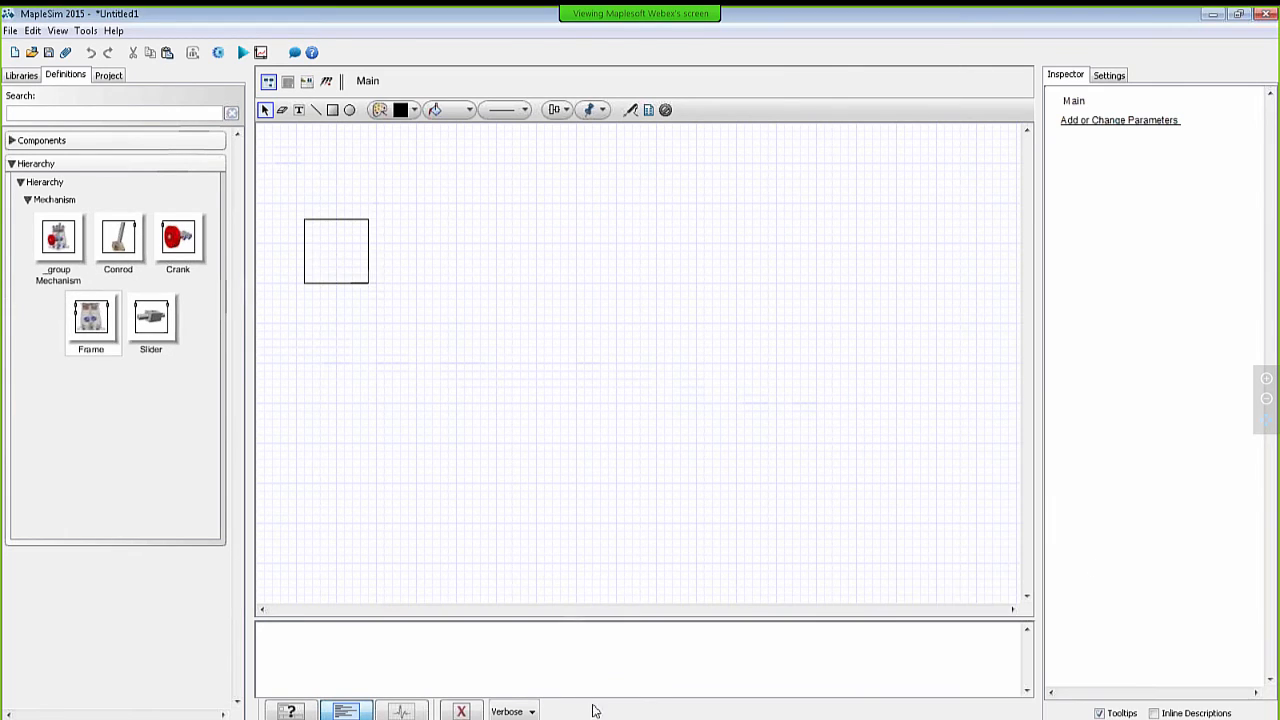
{"action": "left_click", "coordinate": [900, 712]}
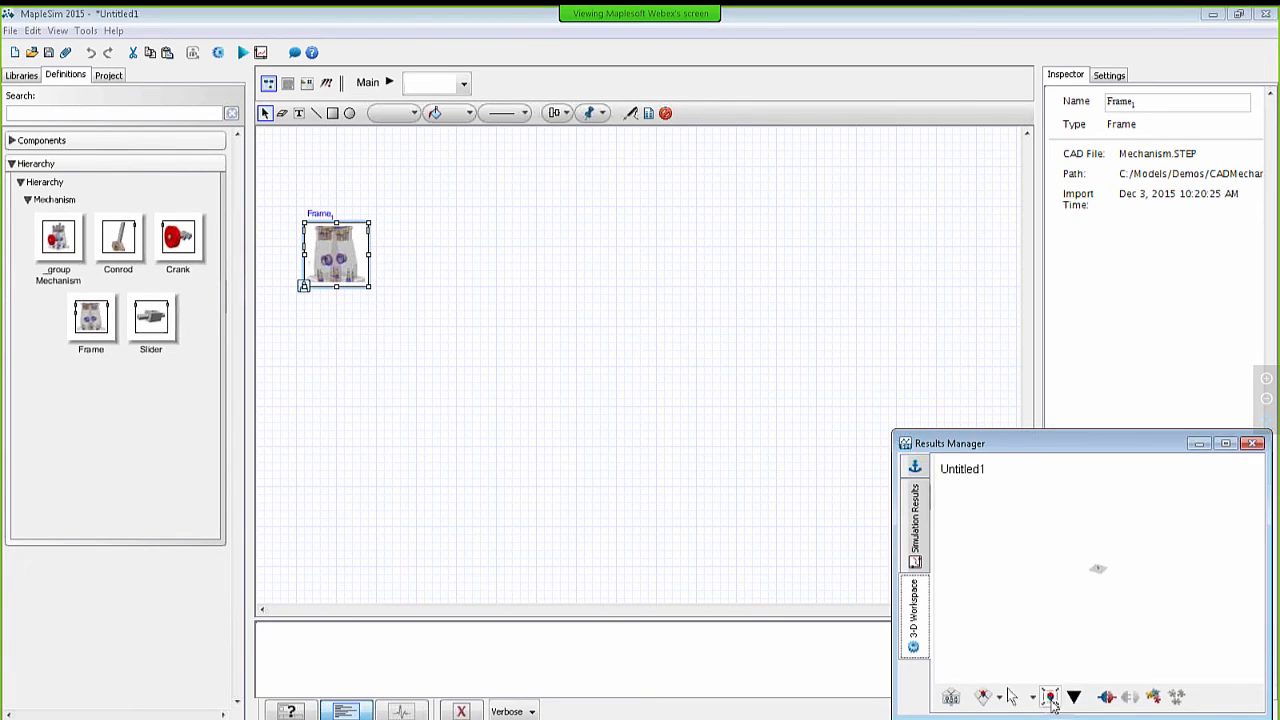
{"action": "left_click", "coordinate": [1050, 697]}
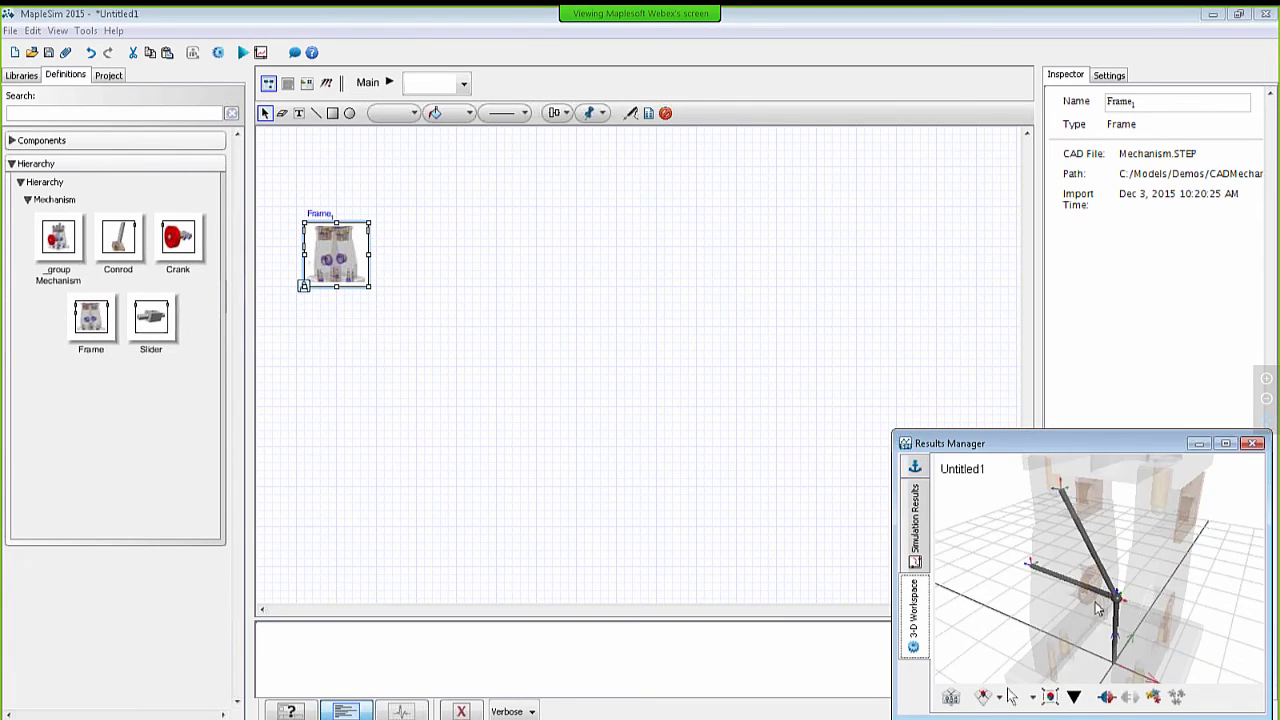
{"action": "scroll", "coordinate": [1096, 608], "scroll_direction": "down", "scroll_amount": 5}
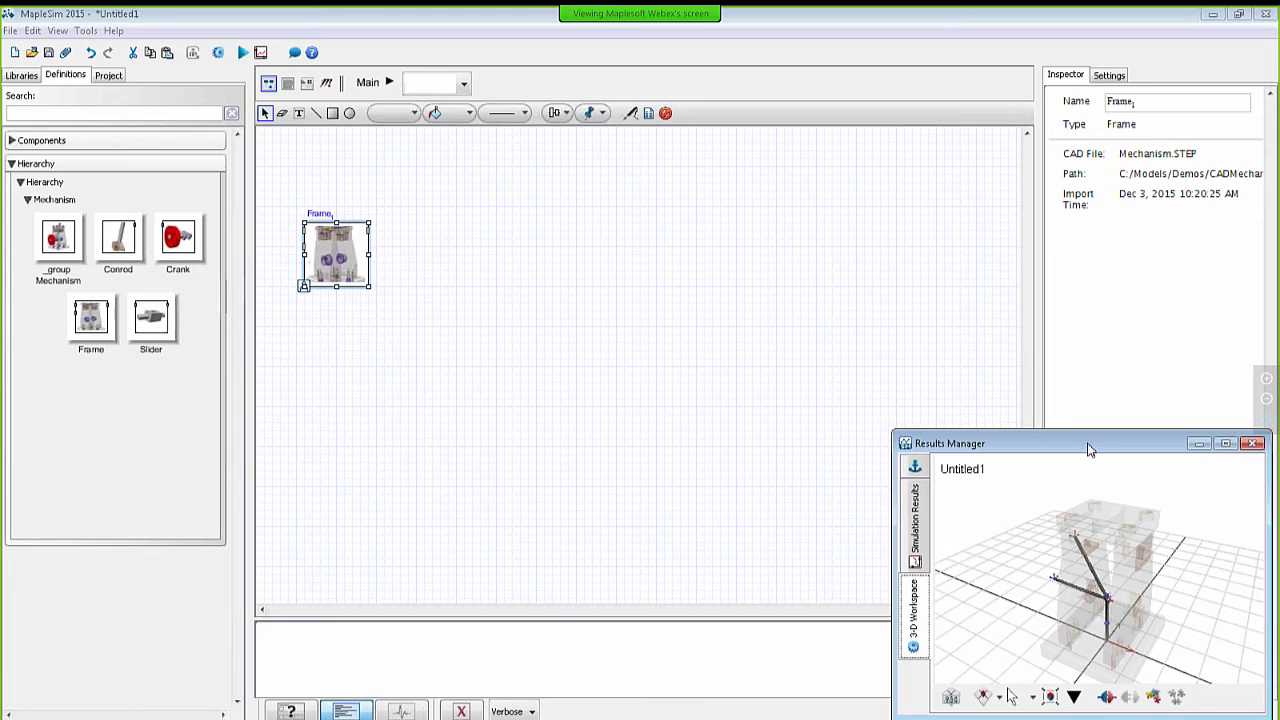
{"action": "left_click_drag", "start_coordinate": [1090, 450], "coordinate": [1080, 424]}
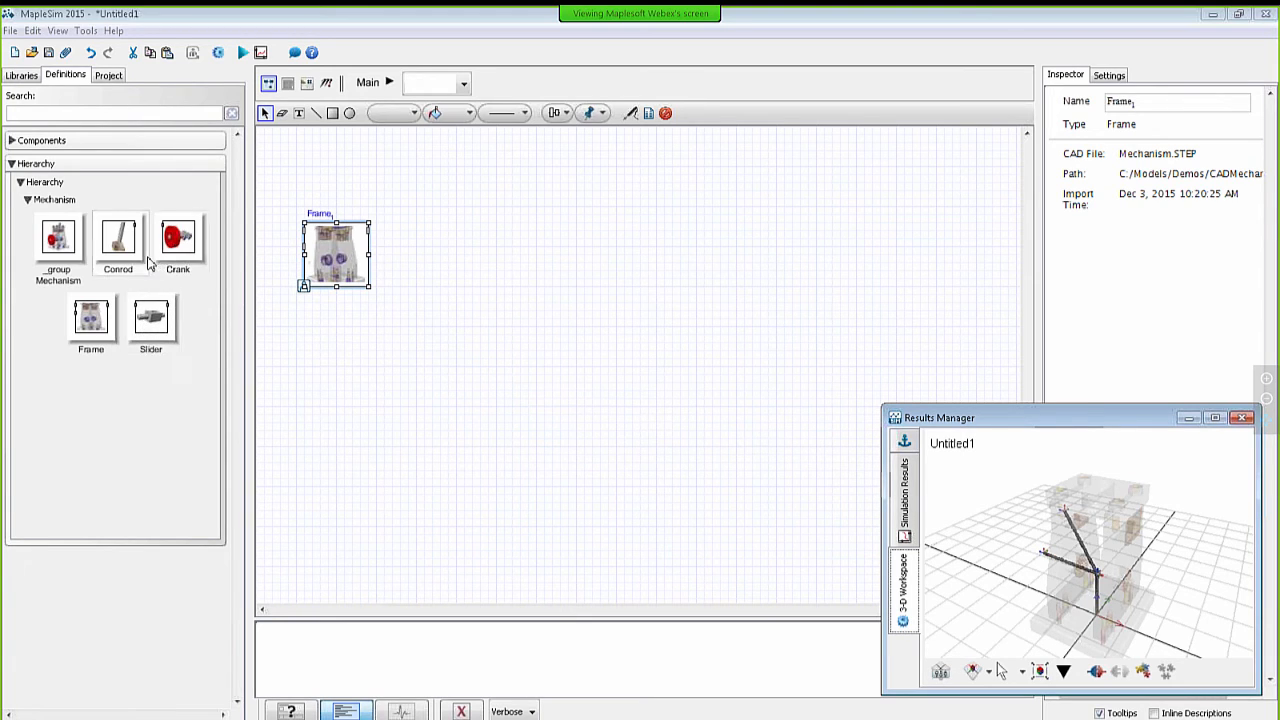
Step: Add the Slider, Conrod and Crank components to the model and arrange them with the Frame in a two-by-two layout
{"action": "left_click_drag", "start_coordinate": [151, 318], "coordinate": [568, 262]}
{"action": "left_click_drag", "start_coordinate": [323, 251], "coordinate": [387, 259]}
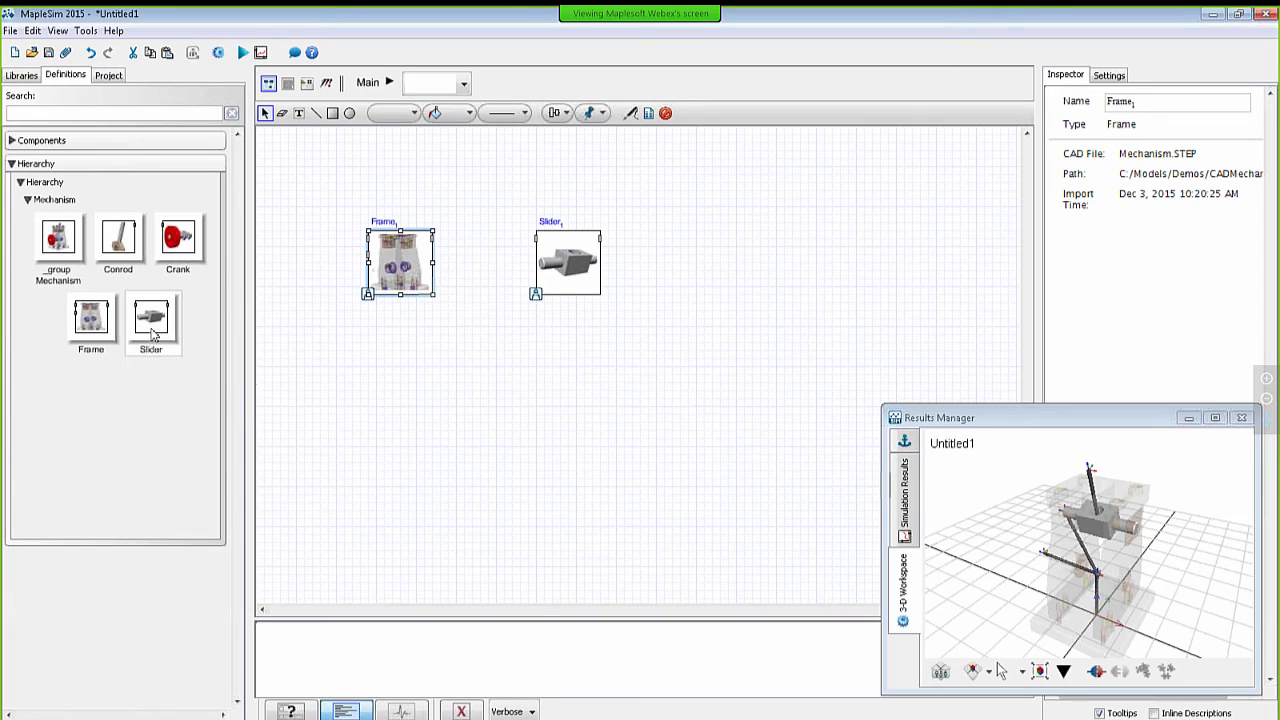
{"action": "left_click_drag", "start_coordinate": [125, 250], "coordinate": [580, 420]}
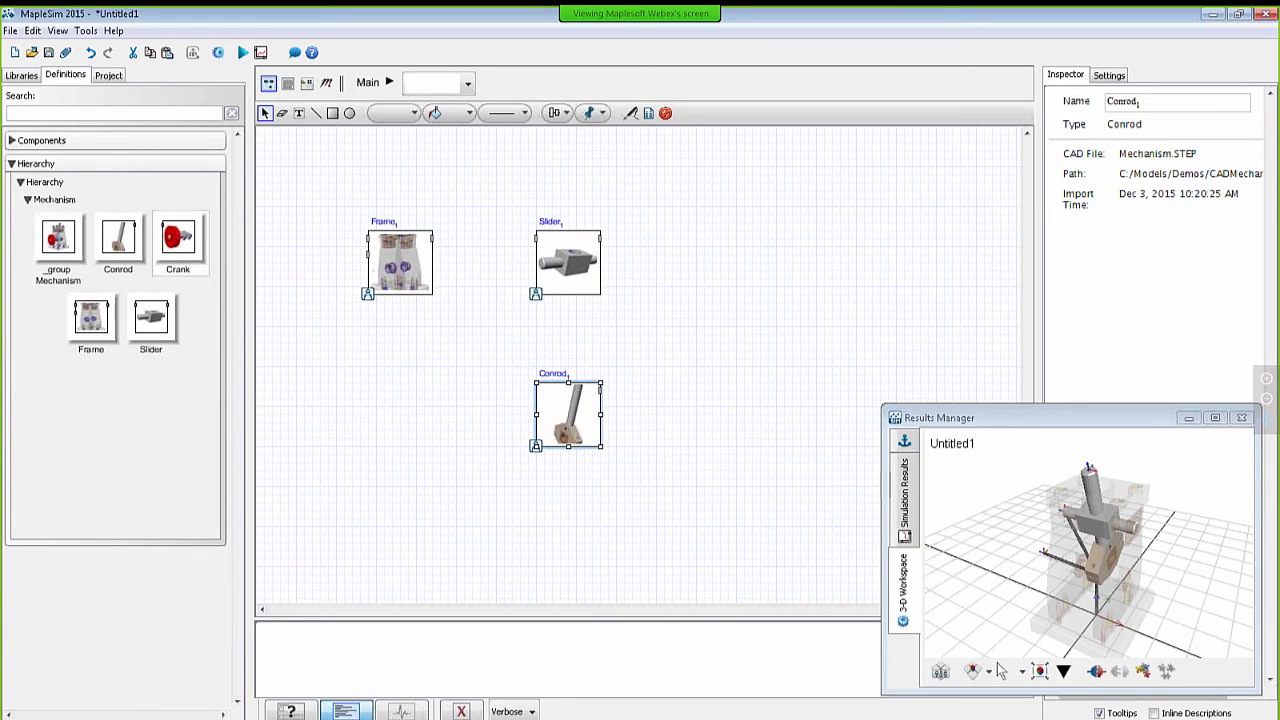
{"action": "left_click_drag", "start_coordinate": [178, 240], "coordinate": [403, 429]}
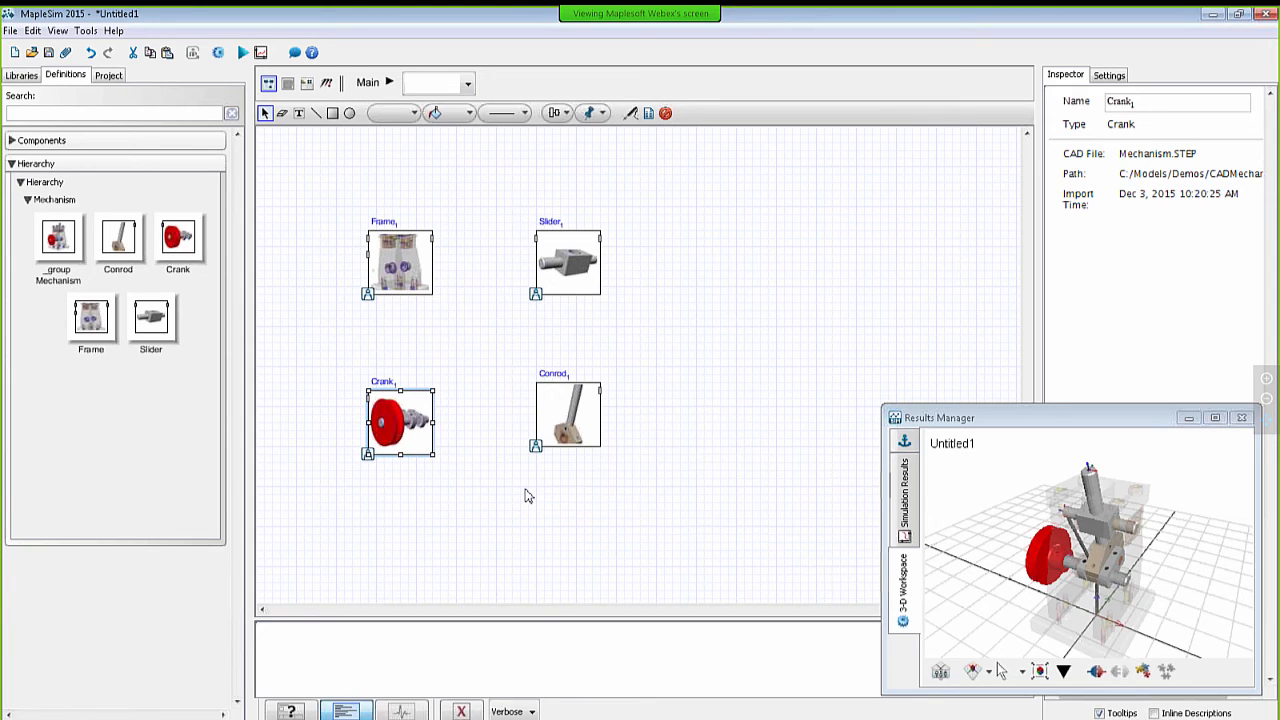
{"action": "left_click", "coordinate": [388, 270]}
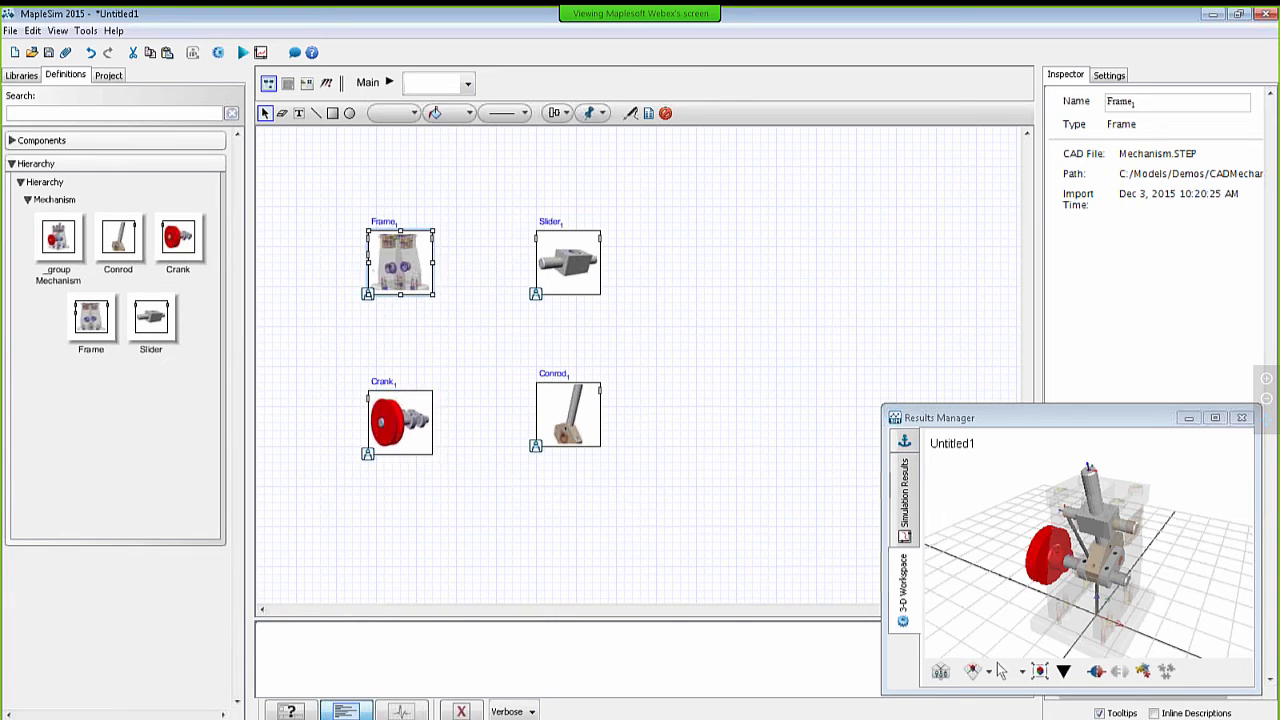
Step: Show the port labels on the Frame, Slider, Conrod and Crank components
{"action": "right_click", "coordinate": [386, 268]}
{"action": "left_click", "coordinate": [440, 377]}
{"action": "right_click", "coordinate": [570, 273]}
{"action": "left_click", "coordinate": [623, 384]}
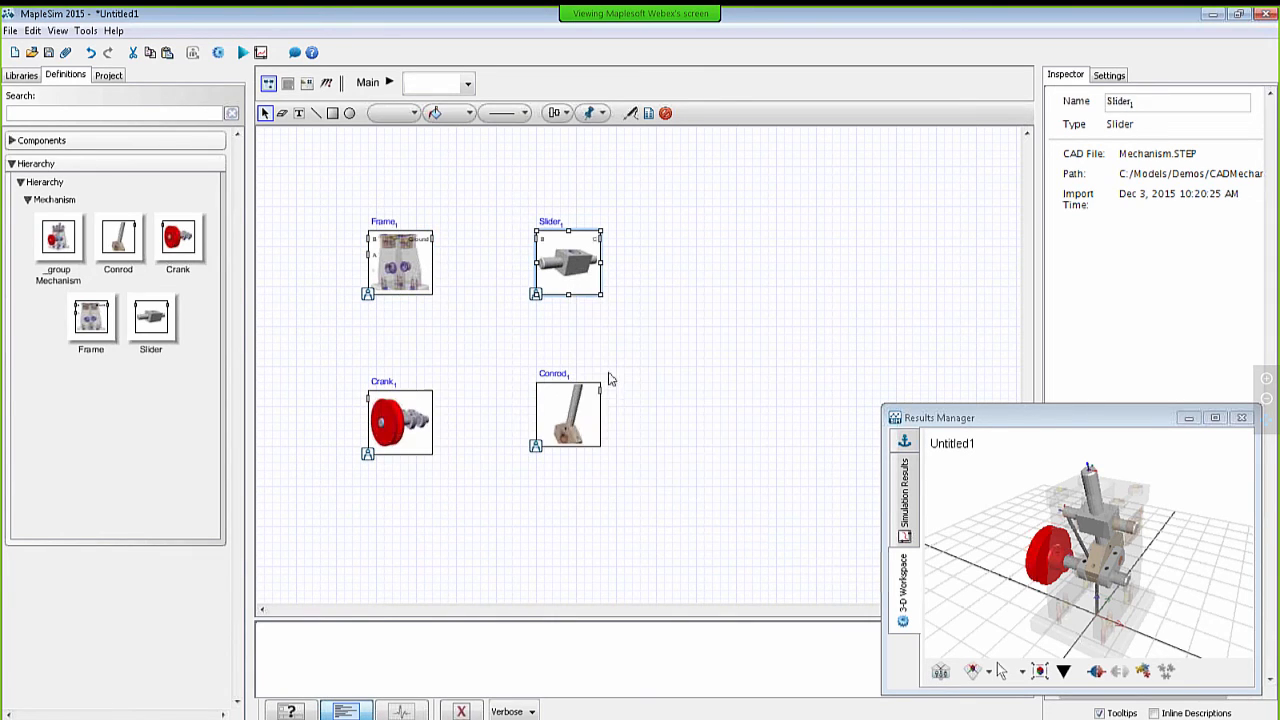
{"action": "right_click", "coordinate": [570, 424]}
{"action": "left_click", "coordinate": [630, 530]}
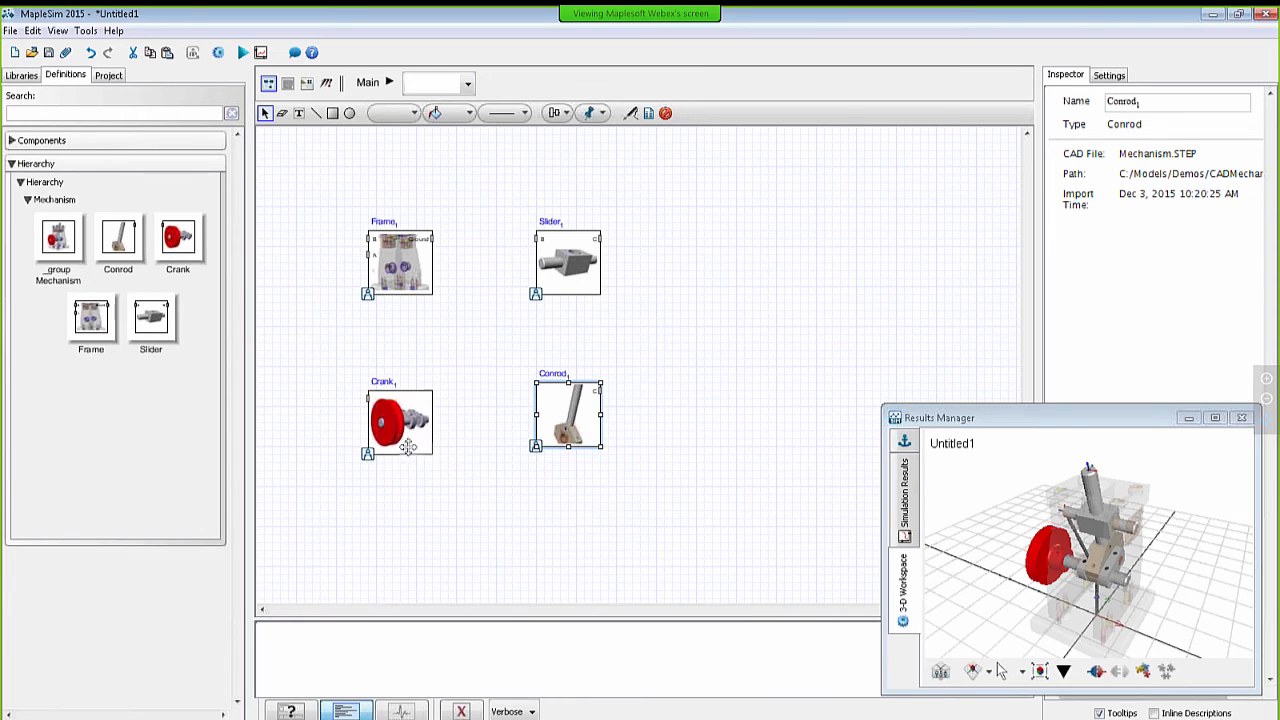
{"action": "right_click", "coordinate": [408, 447]}
{"action": "left_click", "coordinate": [455, 527]}
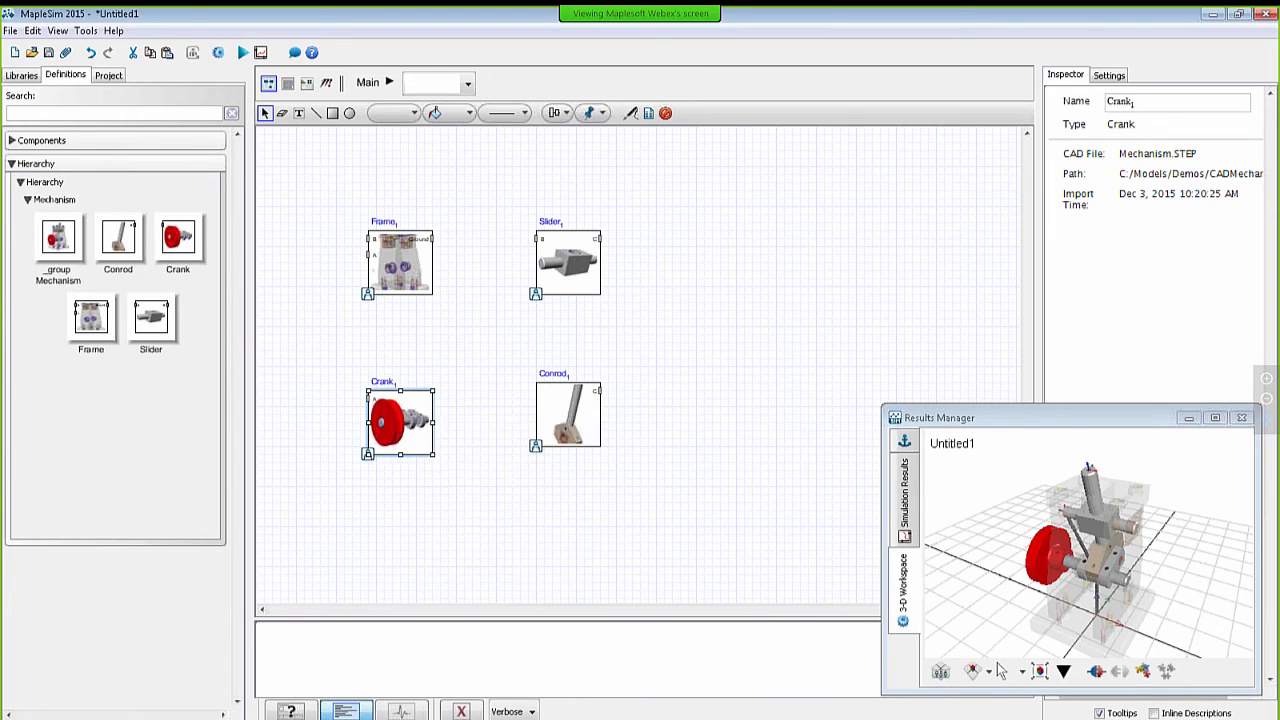
Step: Add a coordinate frame named D at the centre of the Conrod's bronze bearing hole and update the Conrod component in the model
{"action": "left_click", "coordinate": [560, 426]}
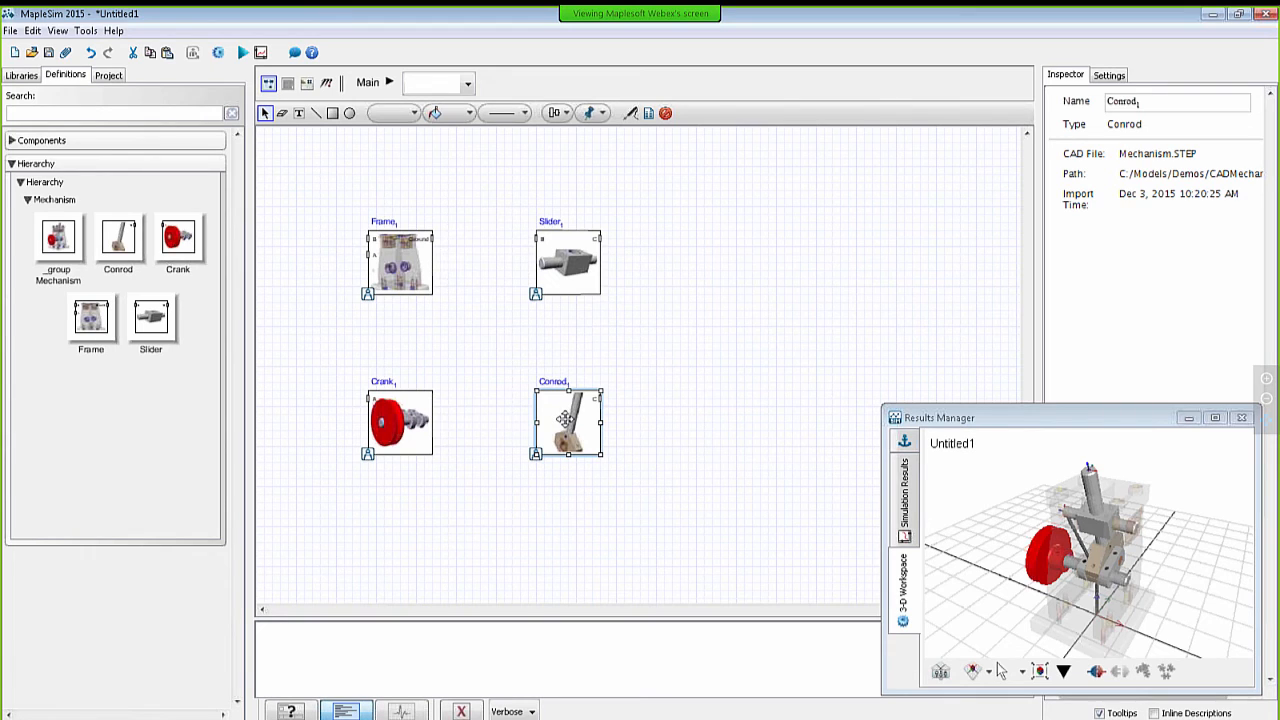
{"action": "double_click", "coordinate": [565, 420]}
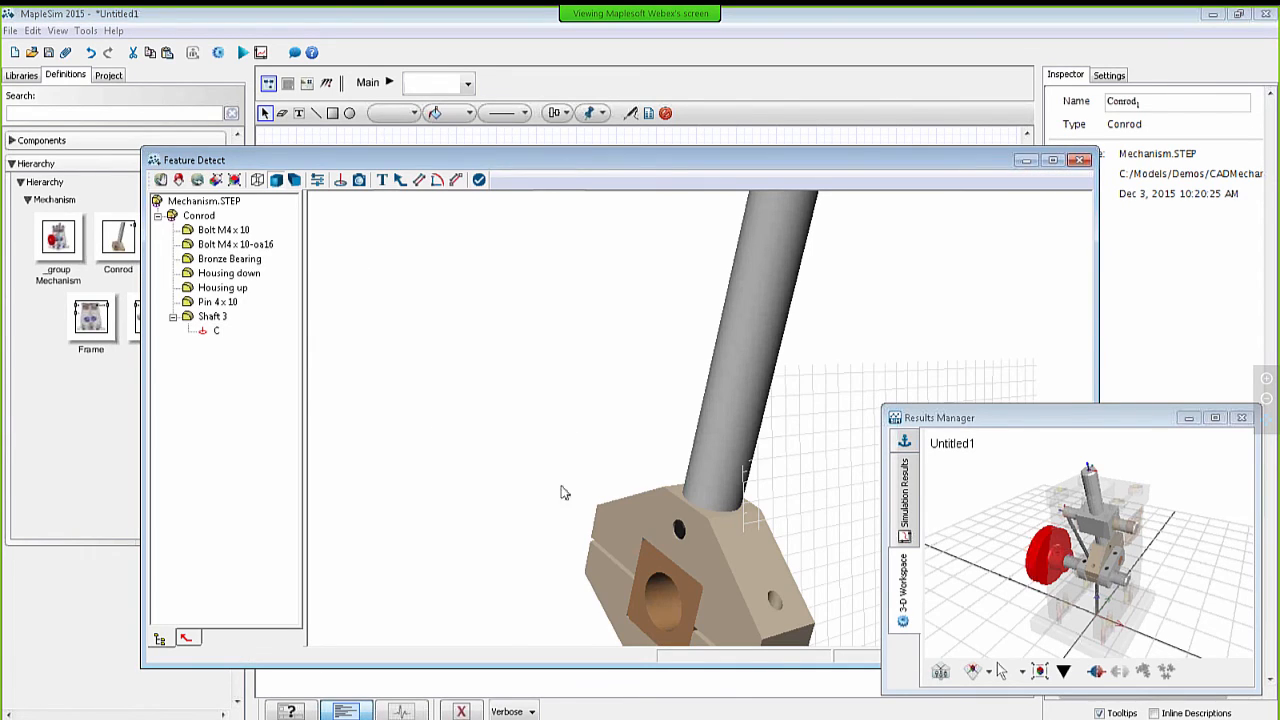
{"action": "left_click", "coordinate": [340, 180]}
{"action": "left_click", "coordinate": [662, 600]}
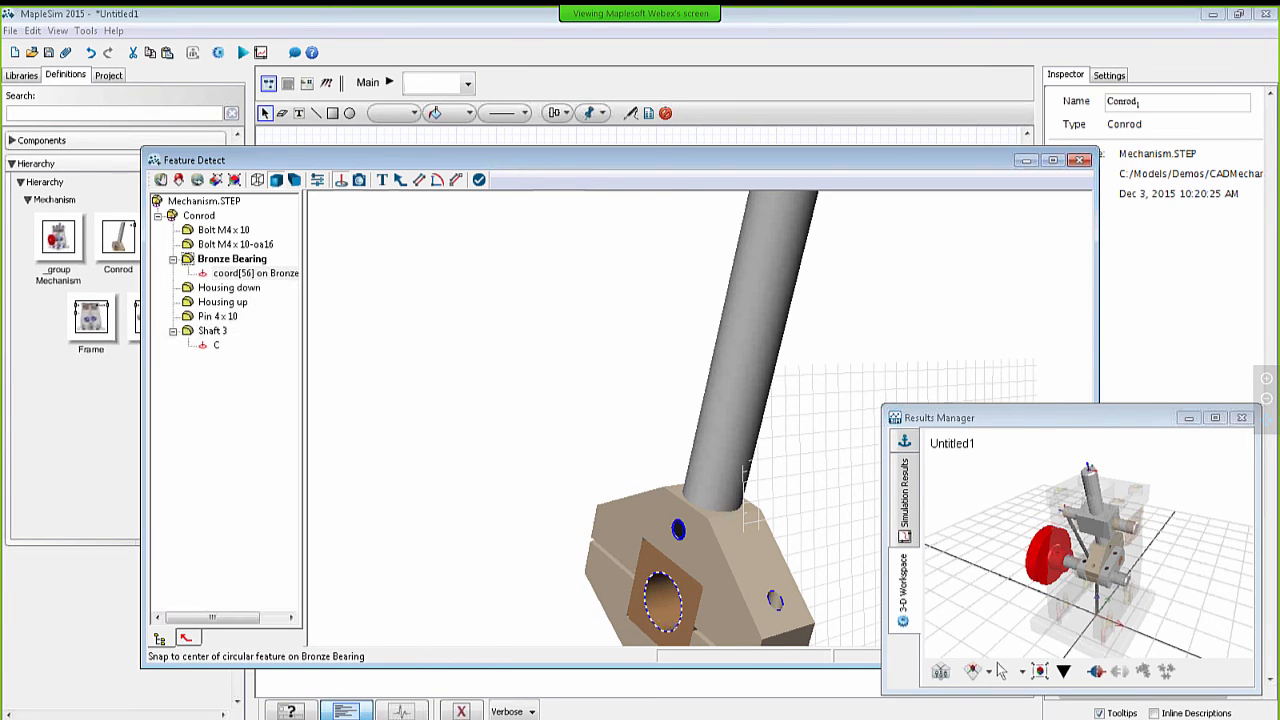
{"action": "left_click", "coordinate": [245, 273]}
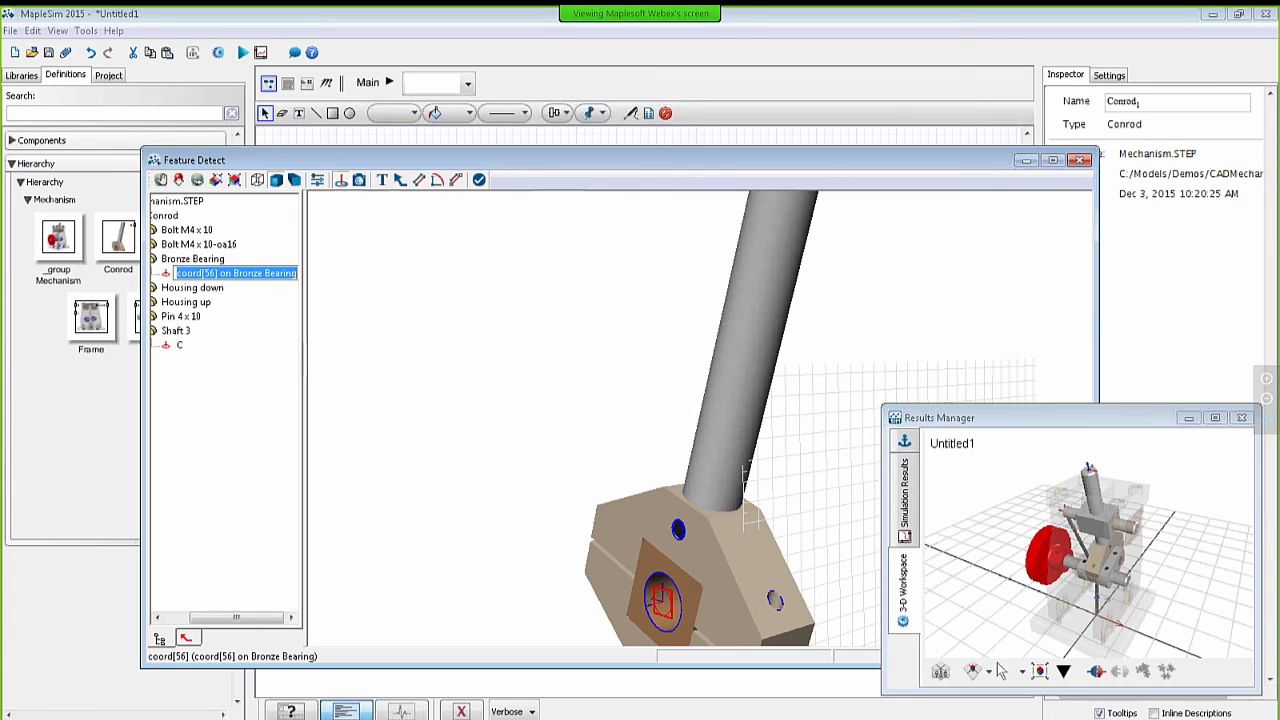
{"action": "type", "text": "D"}
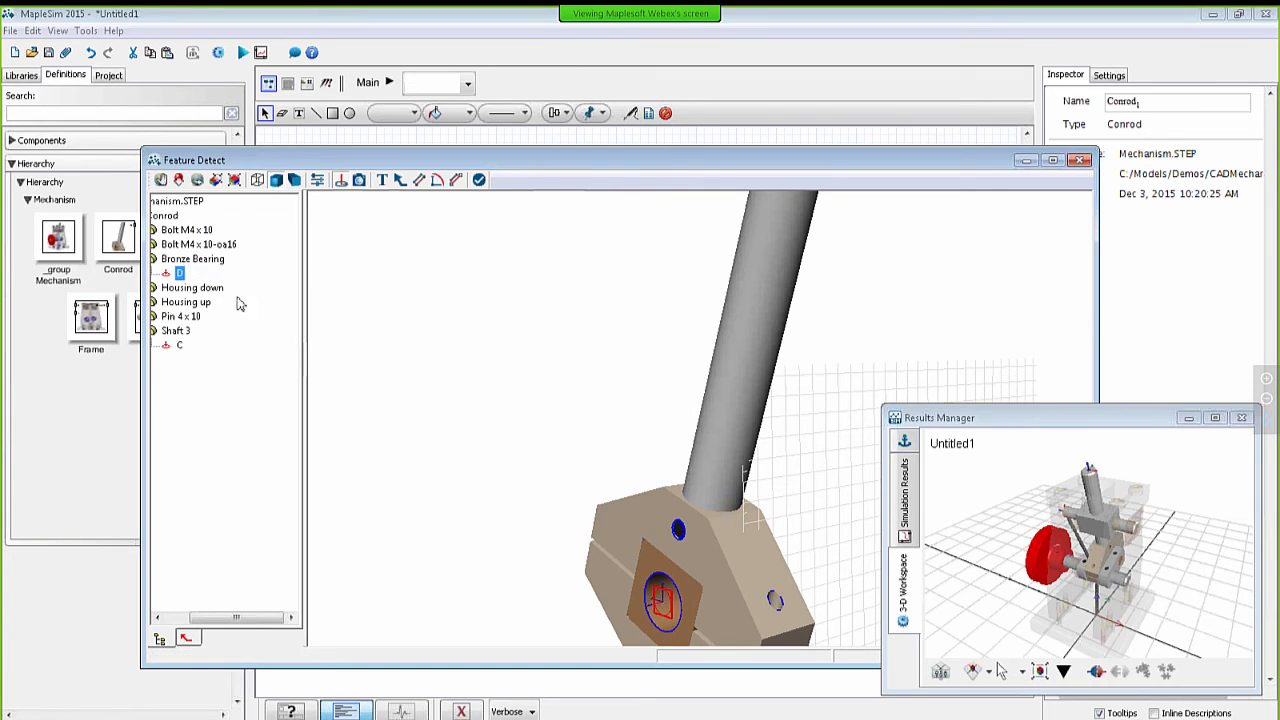
{"action": "key", "text": "Return"}
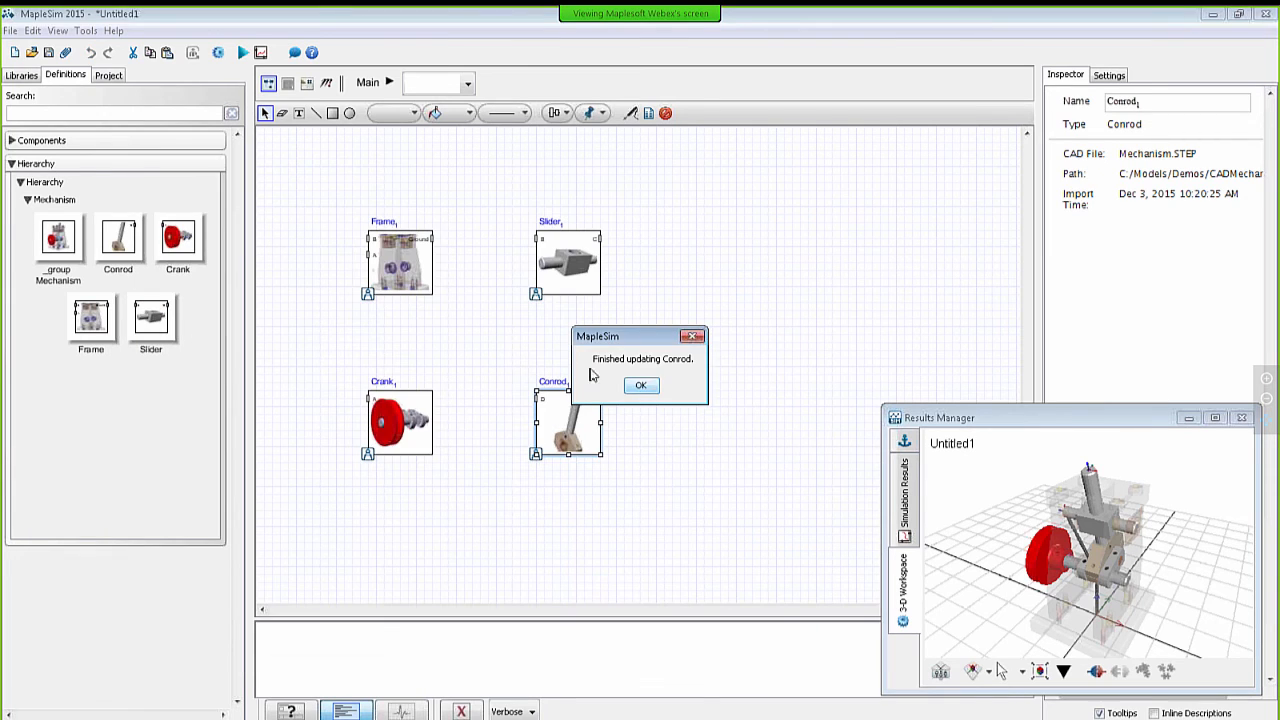
{"action": "left_click", "coordinate": [630, 388]}
{"action": "double_click", "coordinate": [584, 416]}
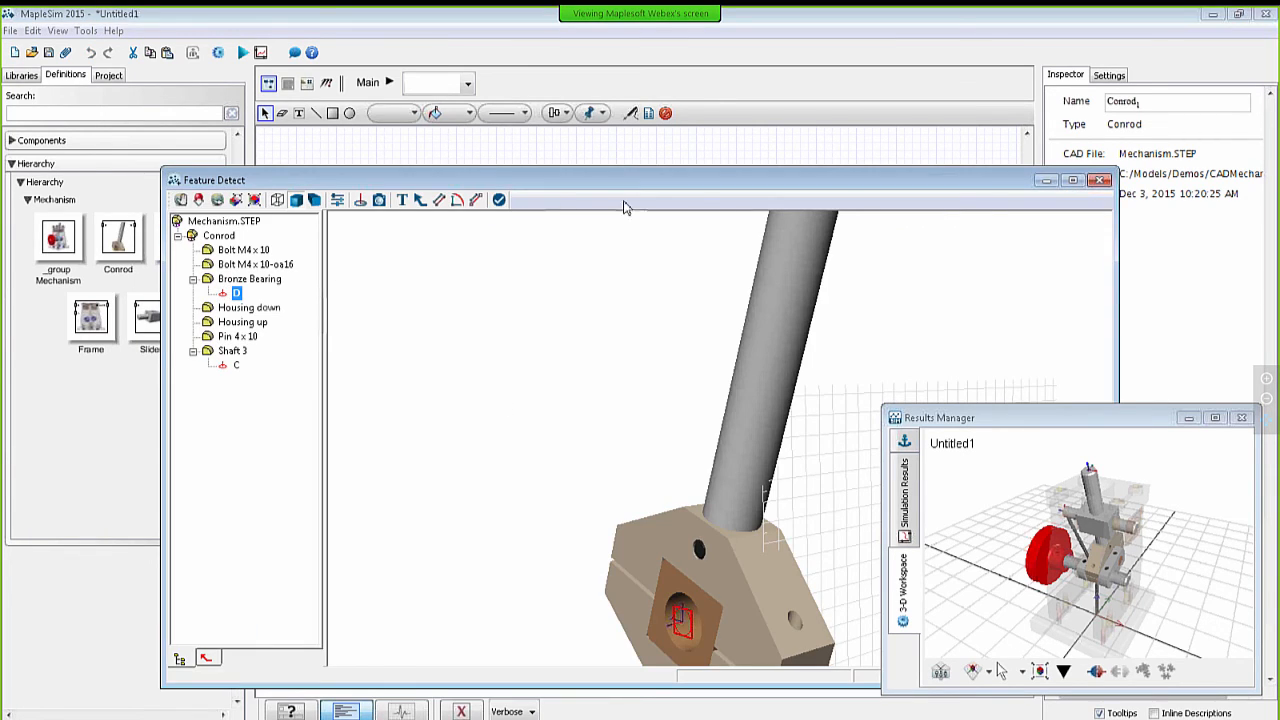
{"action": "left_click", "coordinate": [498, 199]}
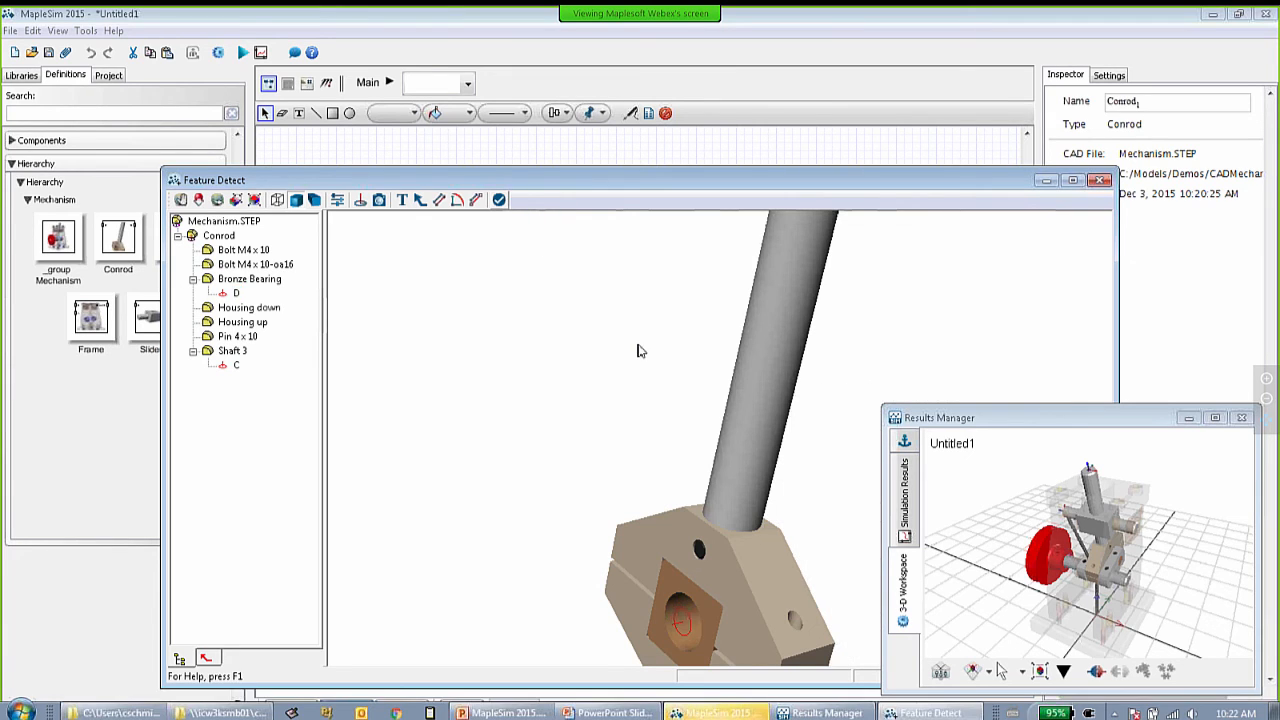
{"action": "left_click", "coordinate": [630, 386]}
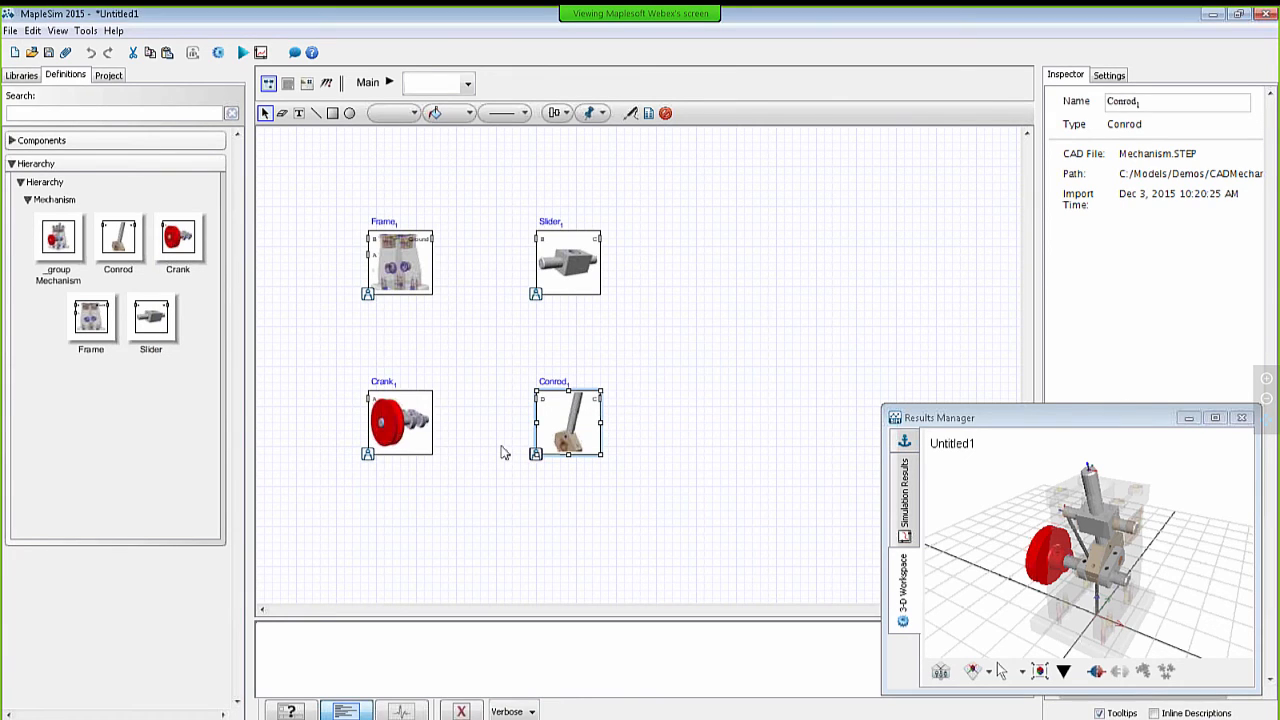
Step: Add a coordinate frame named D to the Crank's Shaft 2 and update the Crank component in the model
{"action": "double_click", "coordinate": [404, 422]}
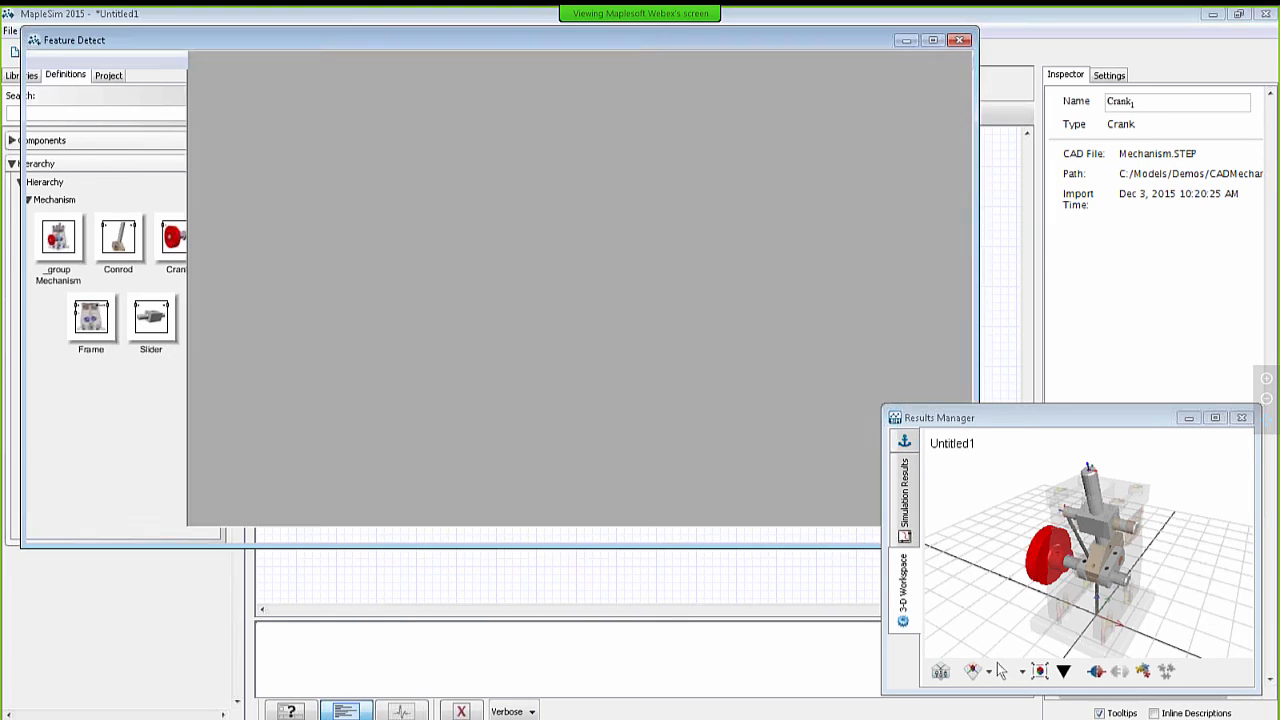
{"action": "left_click", "coordinate": [405, 303]}
{"action": "left_click", "coordinate": [405, 303]}
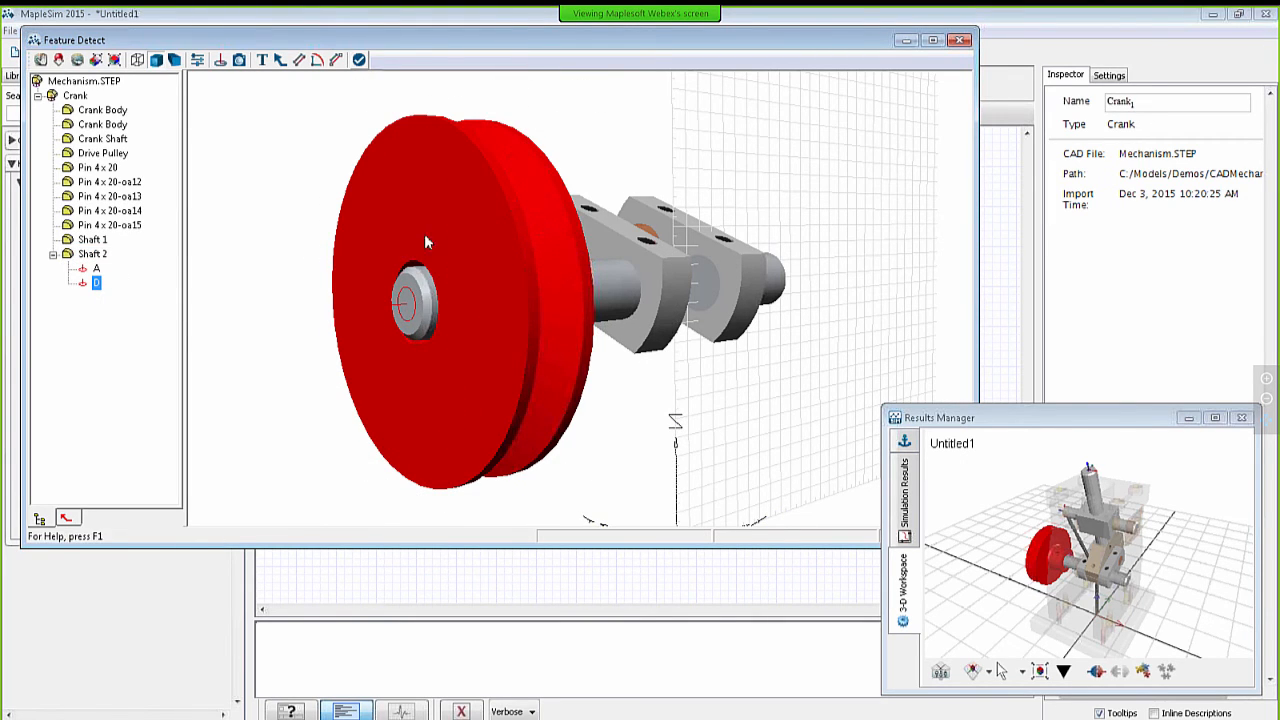
{"action": "left_click", "coordinate": [359, 59]}
{"action": "left_click", "coordinate": [641, 386]}
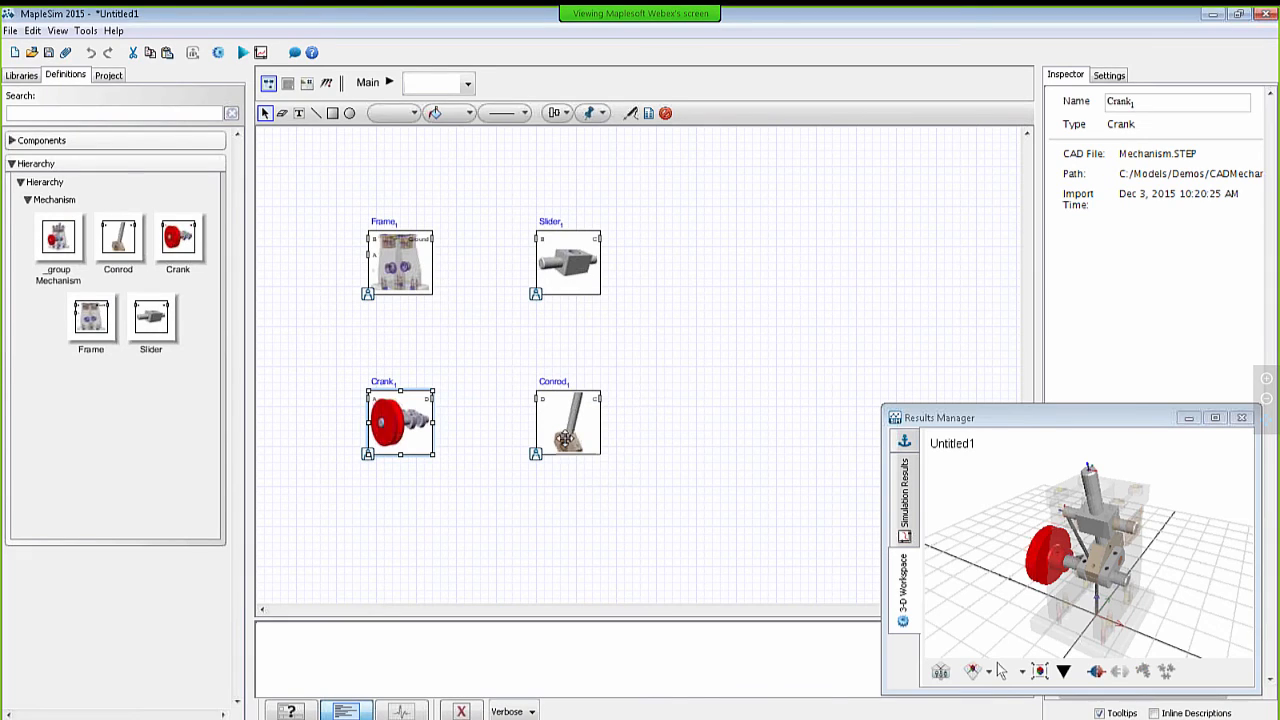
Step: Move the Conrod and Slider farther away from the Crank and Frame to make room for joints
{"action": "left_click_drag", "start_coordinate": [568, 425], "coordinate": [600, 425]}
{"action": "left_click_drag", "start_coordinate": [552, 280], "coordinate": [576, 280]}
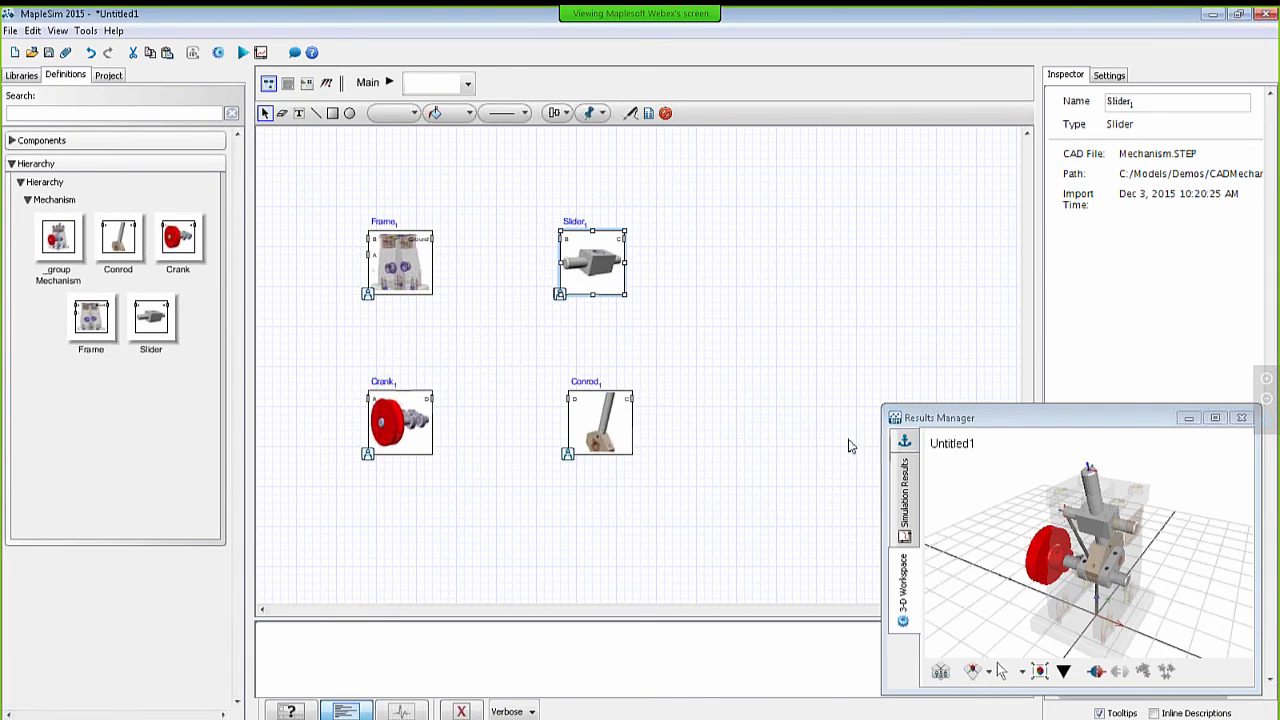
Step: Inspect the internal structure of the Crank component and return to the main model level
{"action": "left_click", "coordinate": [399, 428]}
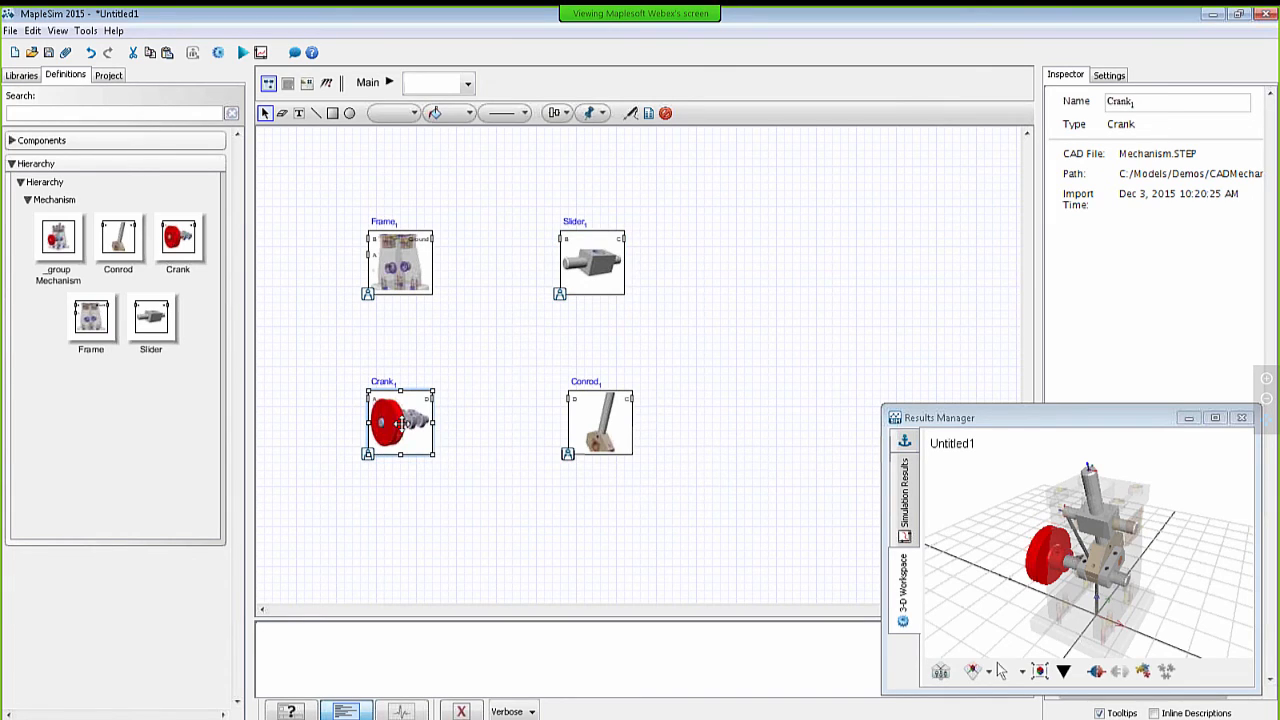
{"action": "right_click", "coordinate": [400, 424]}
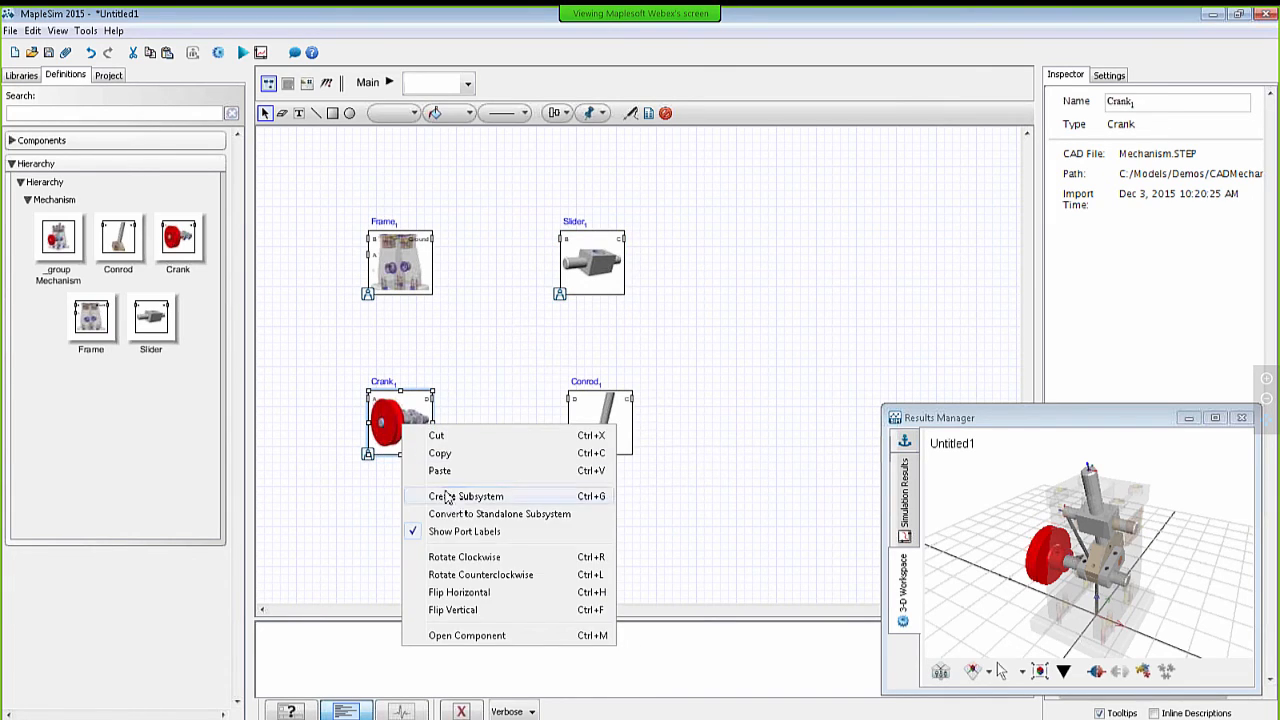
{"action": "left_click", "coordinate": [470, 636]}
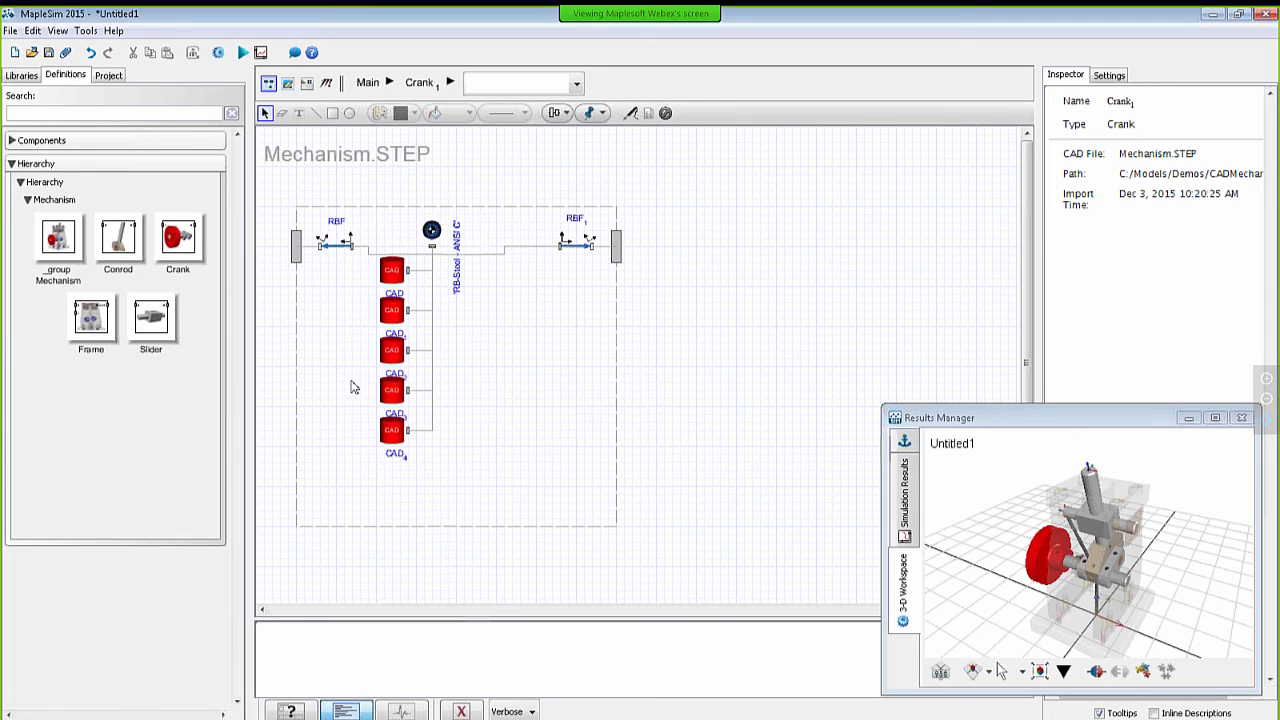
{"action": "left_click", "coordinate": [368, 82]}
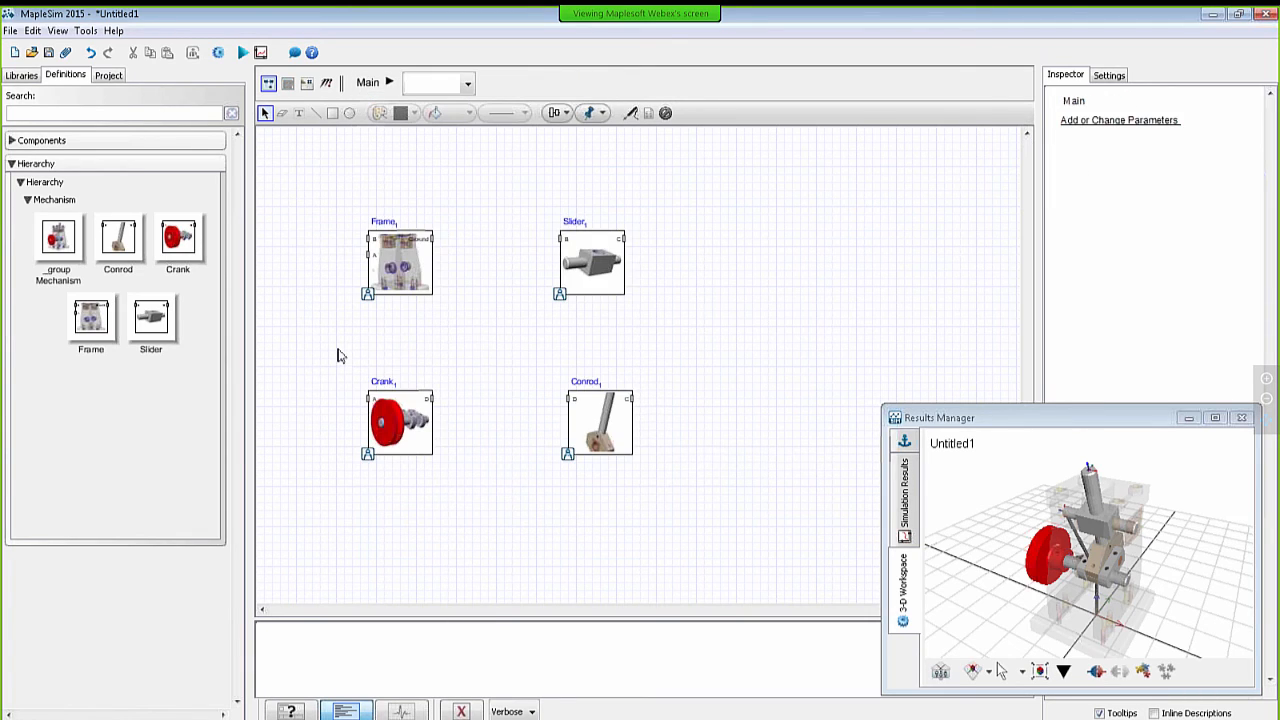
Step: Place a Revolute joint between the Crank and Conrod and a Prismatic joint beside the Slider
{"action": "left_click", "coordinate": [21, 75]}
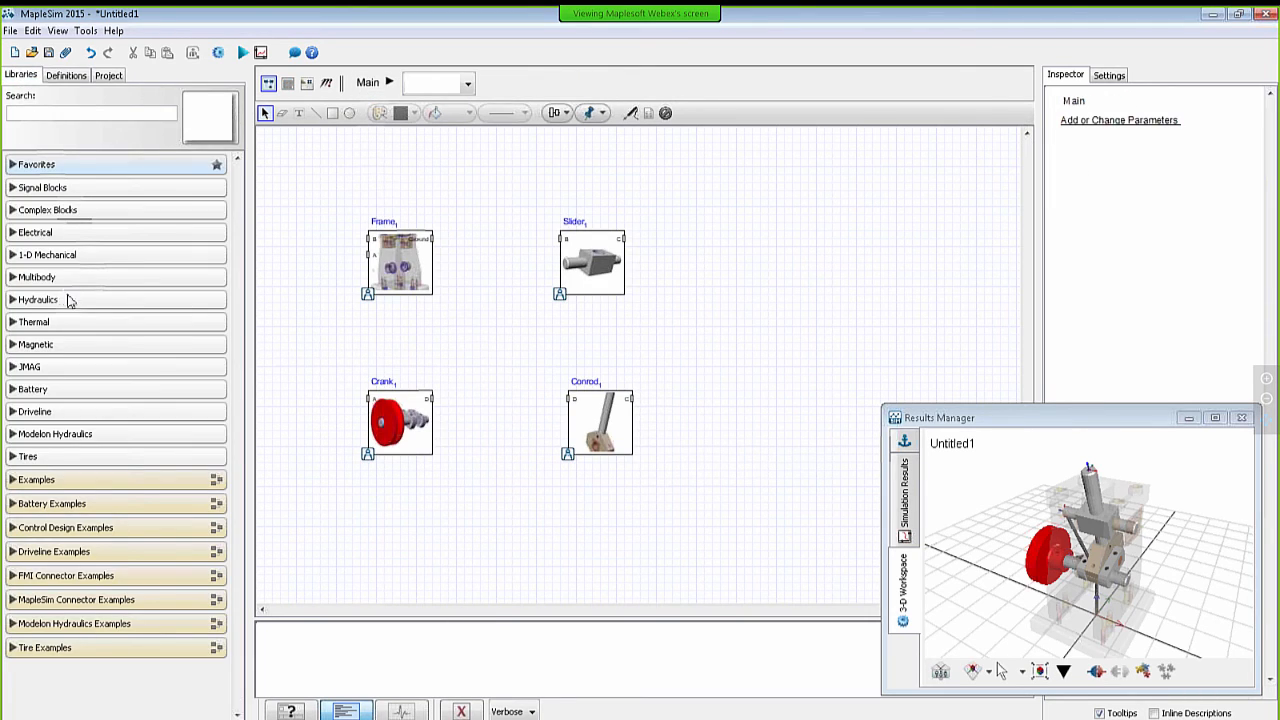
{"action": "left_click", "coordinate": [13, 278]}
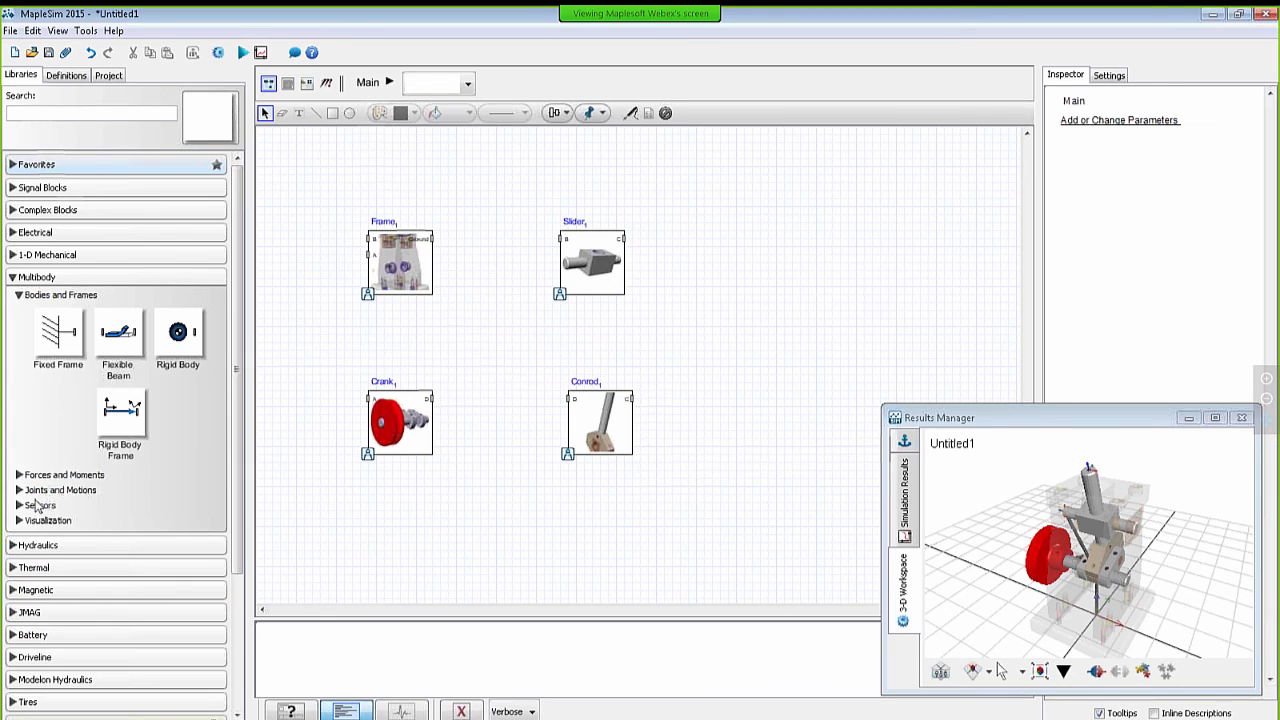
{"action": "left_click", "coordinate": [19, 490]}
{"action": "scroll", "coordinate": [120, 490], "scroll_direction": "down", "scroll_amount": 5}
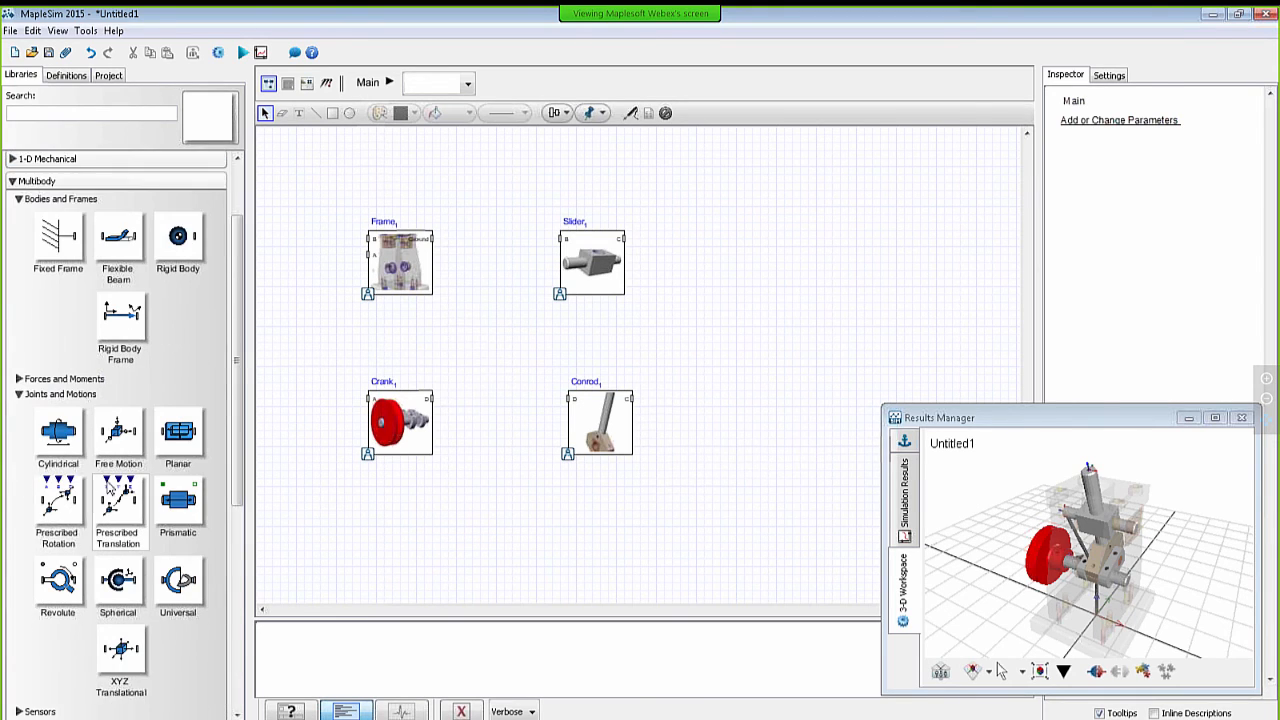
{"action": "left_click_drag", "start_coordinate": [57, 490], "coordinate": [489, 408]}
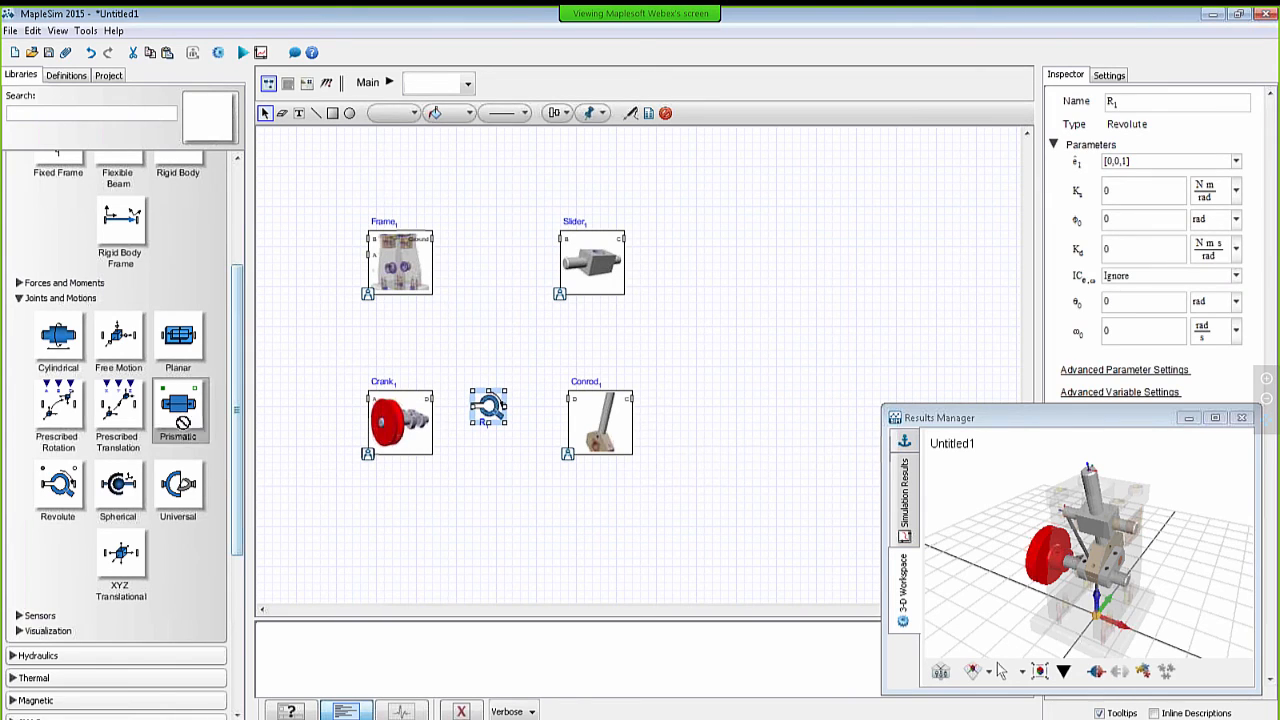
{"action": "left_click_drag", "start_coordinate": [178, 405], "coordinate": [679, 239]}
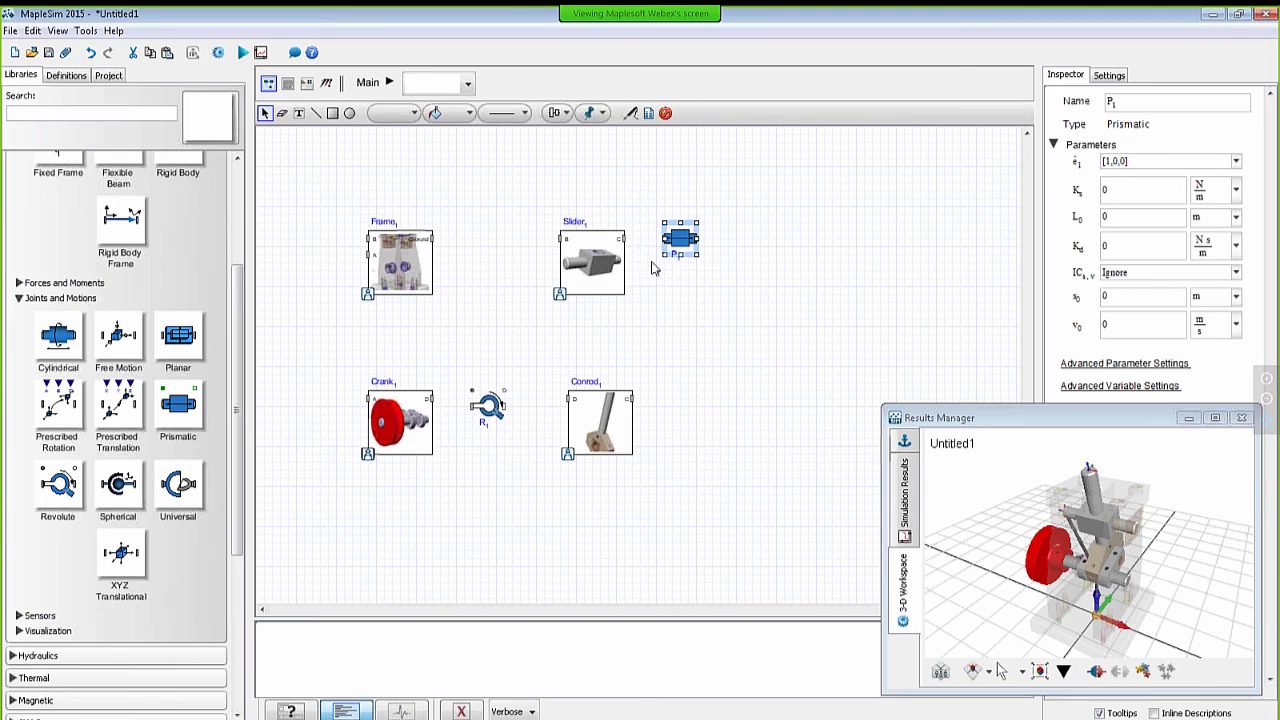
Step: Set the prismatic joint's translation axis and connect the joint between port C of the Slider and port C of the Conrod
{"action": "left_click", "coordinate": [652, 268]}
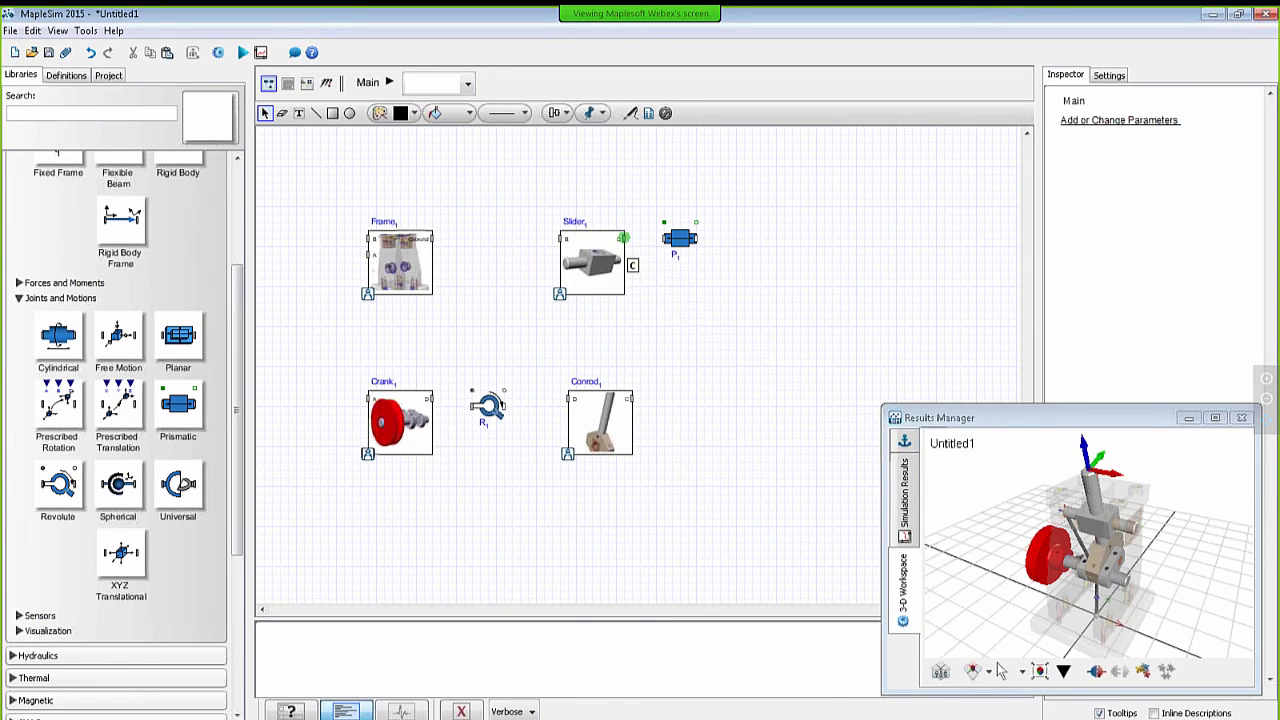
{"action": "left_click", "coordinate": [680, 238]}
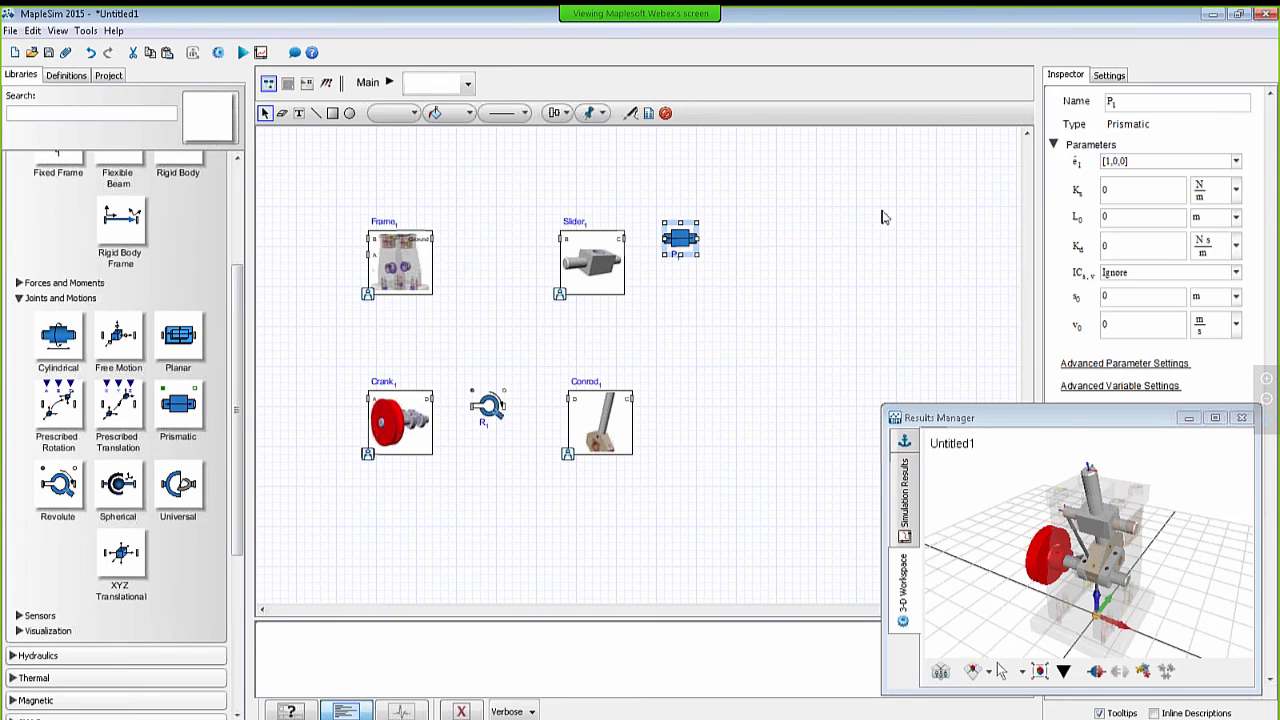
{"action": "left_click", "coordinate": [1130, 161]}
{"action": "left_click", "coordinate": [1130, 208]}
{"action": "left_click", "coordinate": [641, 252]}
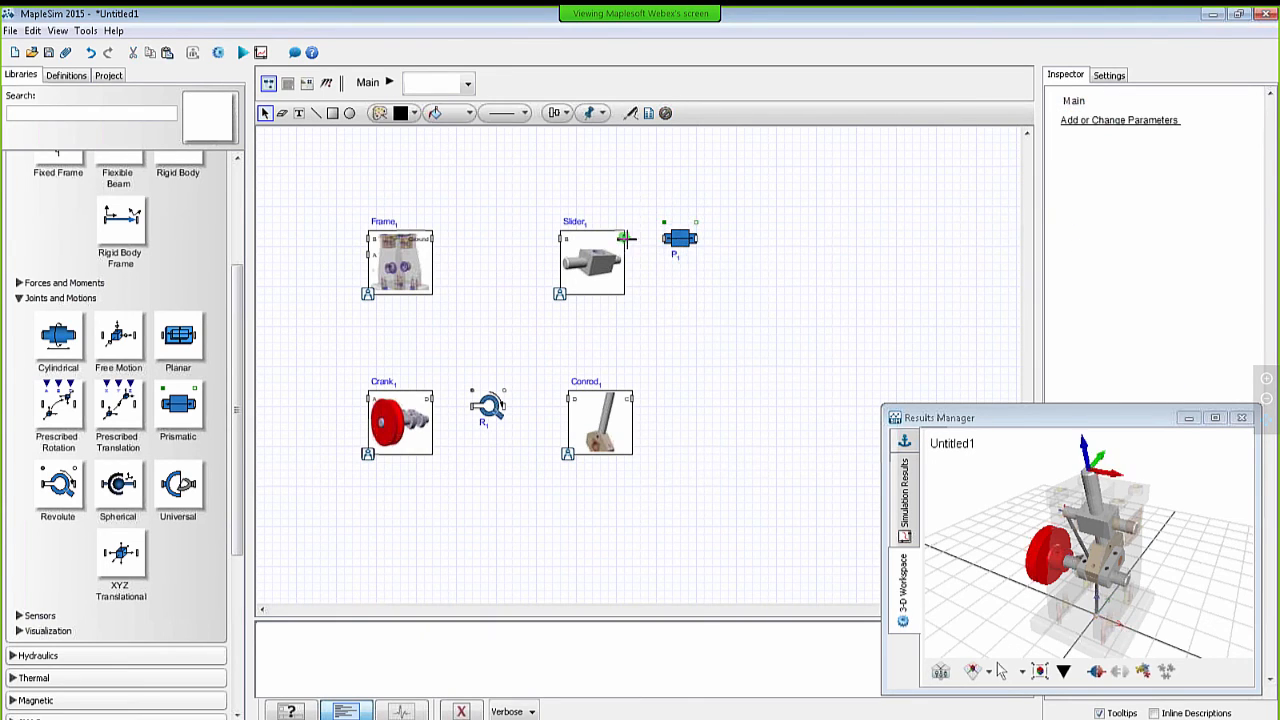
{"action": "left_click", "coordinate": [702, 238]}
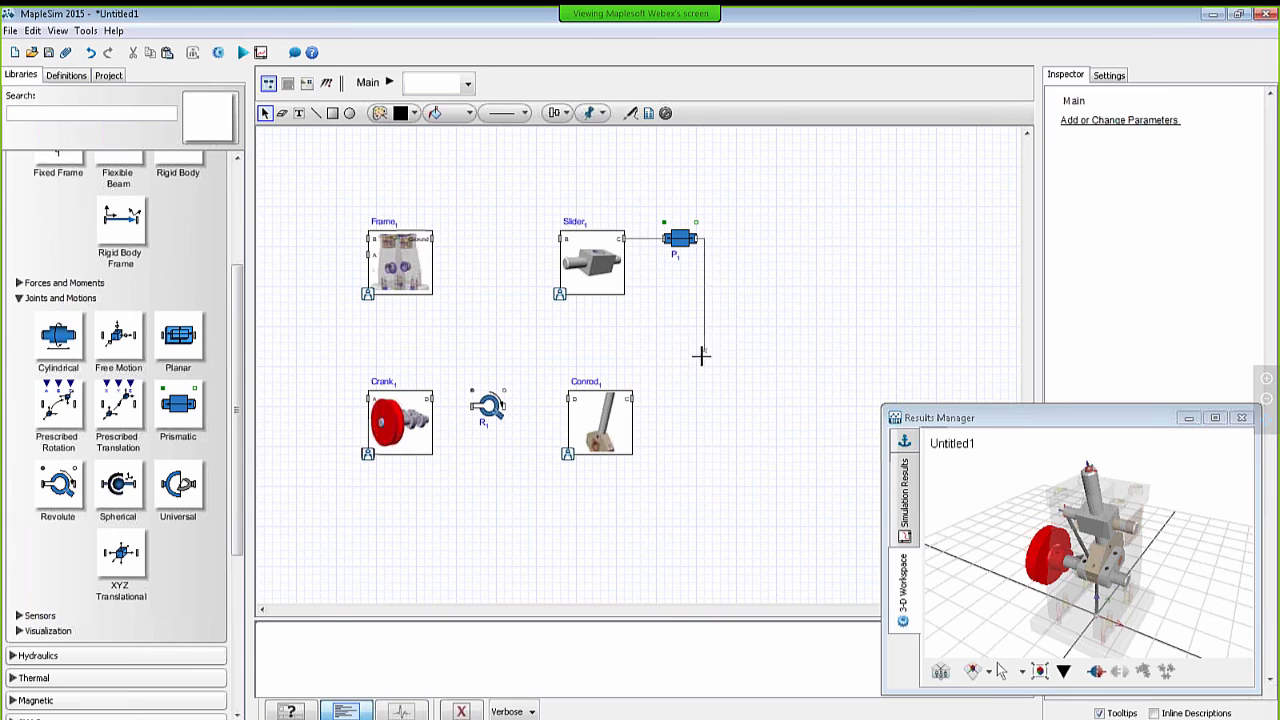
{"action": "left_click", "coordinate": [629, 398]}
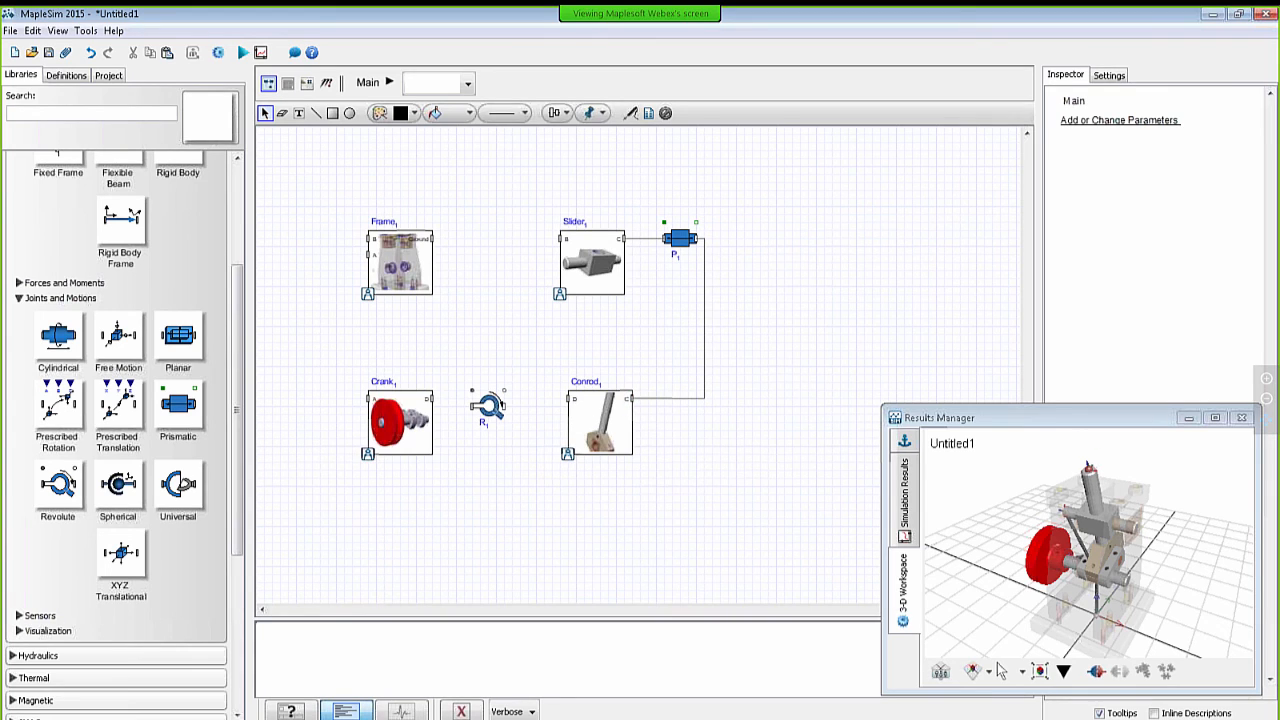
Step: Connect the revolute joint between port D of the Conrod and port D of the Crank, aligning it with the ports
{"action": "left_click", "coordinate": [566, 398]}
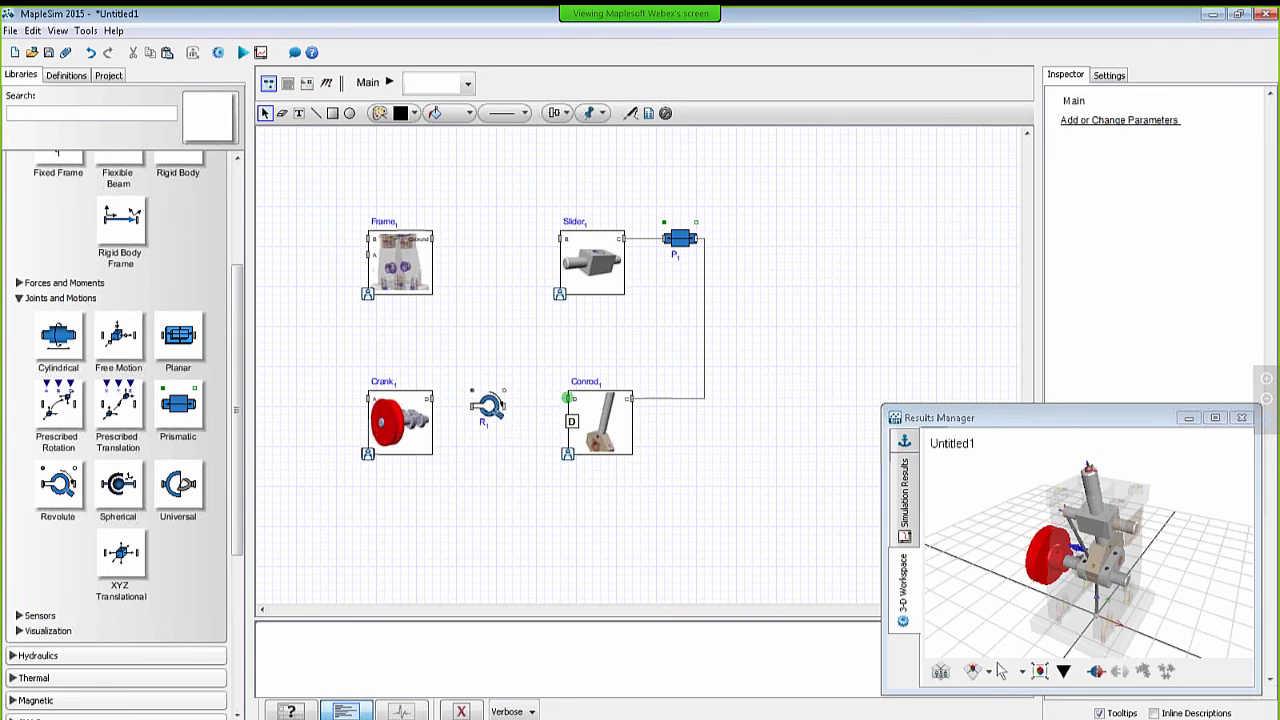
{"action": "left_click", "coordinate": [505, 403]}
{"action": "left_click", "coordinate": [489, 405]}
{"action": "left_click_drag", "start_coordinate": [489, 405], "coordinate": [497, 398]}
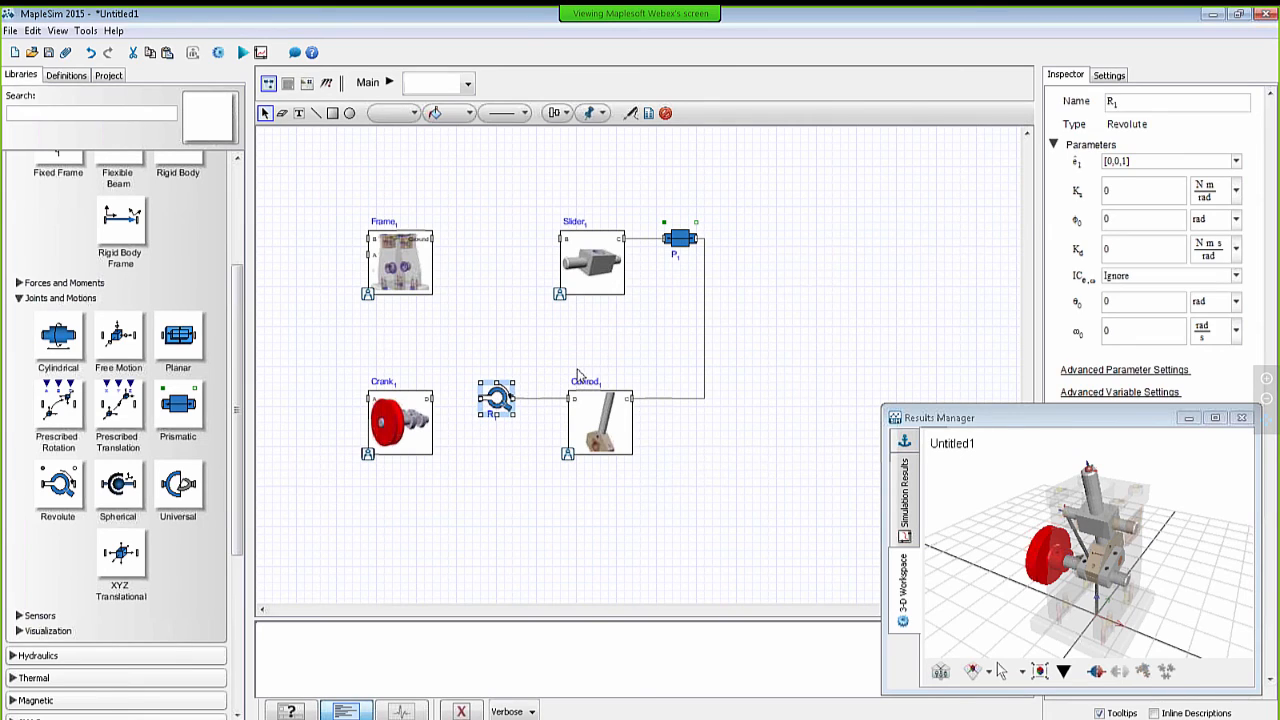
{"action": "left_click", "coordinate": [445, 402]}
Step: Add a second Revolute joint beside the Crank and connect it between port A of the Crank and port A of the Frame
{"action": "left_click_drag", "start_coordinate": [56, 485], "coordinate": [320, 400]}
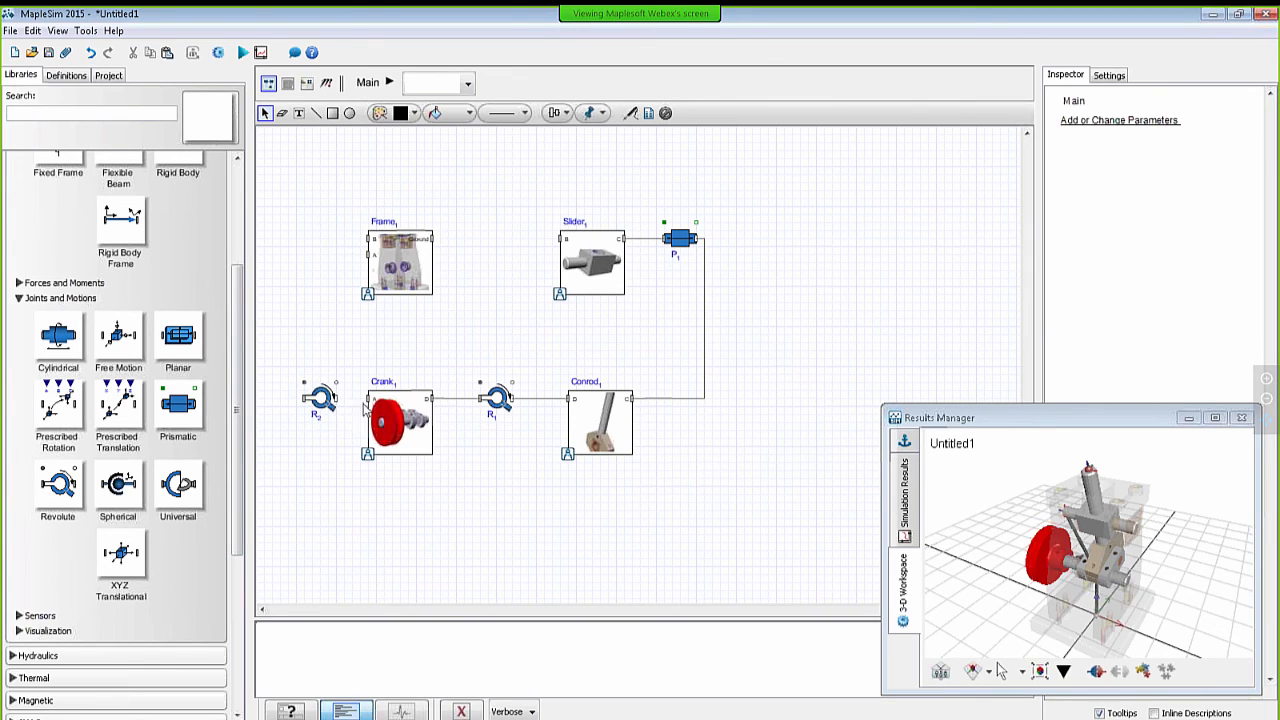
{"action": "left_click", "coordinate": [303, 397]}
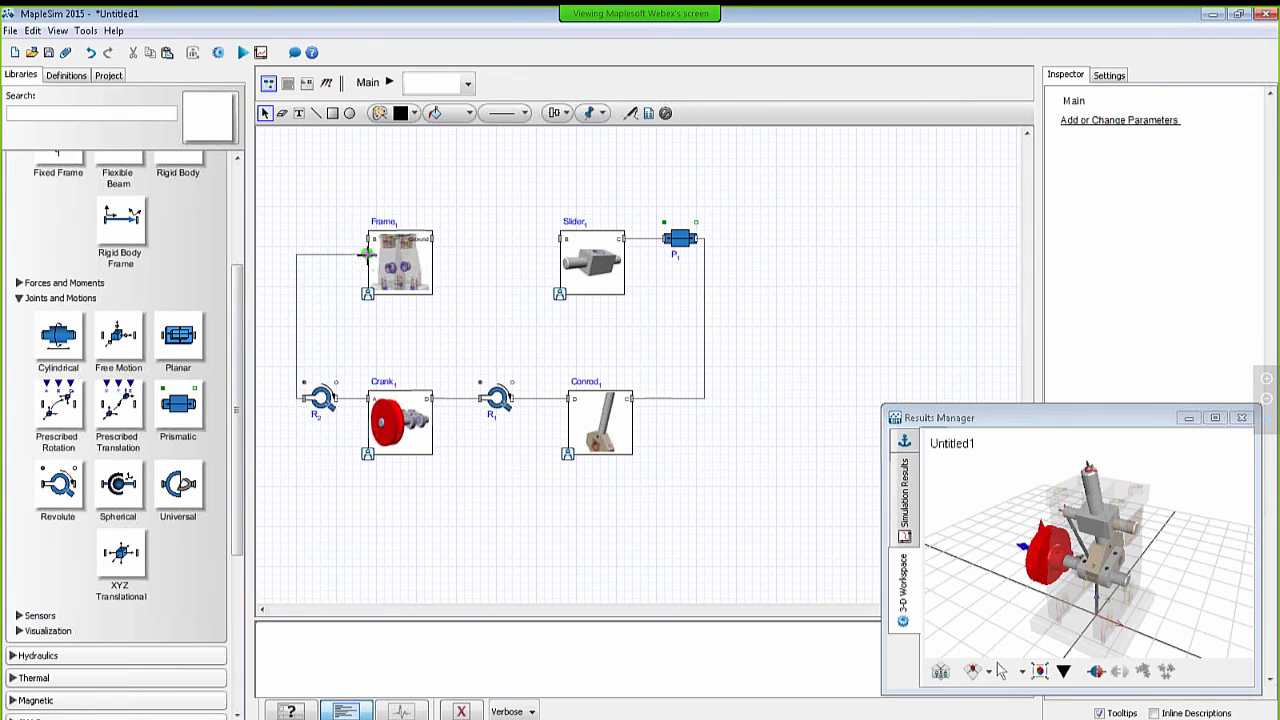
{"action": "left_click", "coordinate": [363, 254]}
Step: Add a third Revolute joint above the Frame and connect it between port B of the Frame and port B of the Slider
{"action": "left_click_drag", "start_coordinate": [58, 485], "coordinate": [488, 197]}
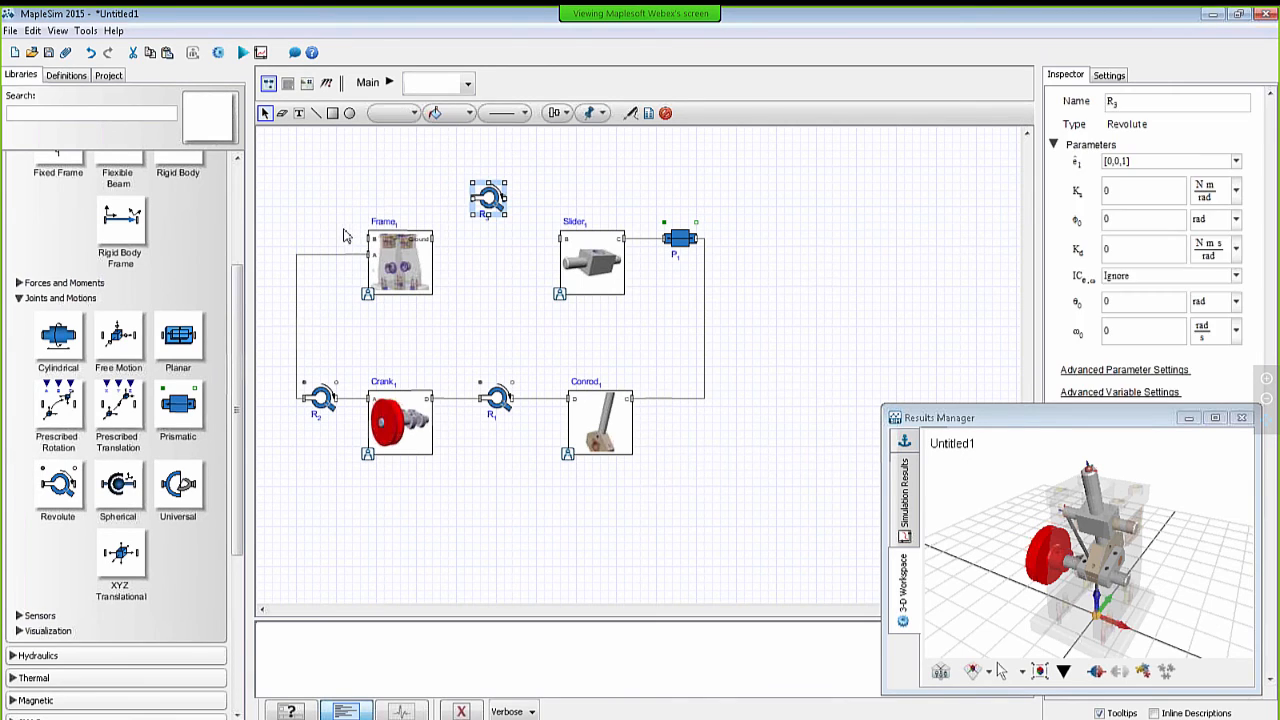
{"action": "left_click", "coordinate": [366, 238]}
{"action": "left_click", "coordinate": [473, 198]}
{"action": "left_click", "coordinate": [505, 198]}
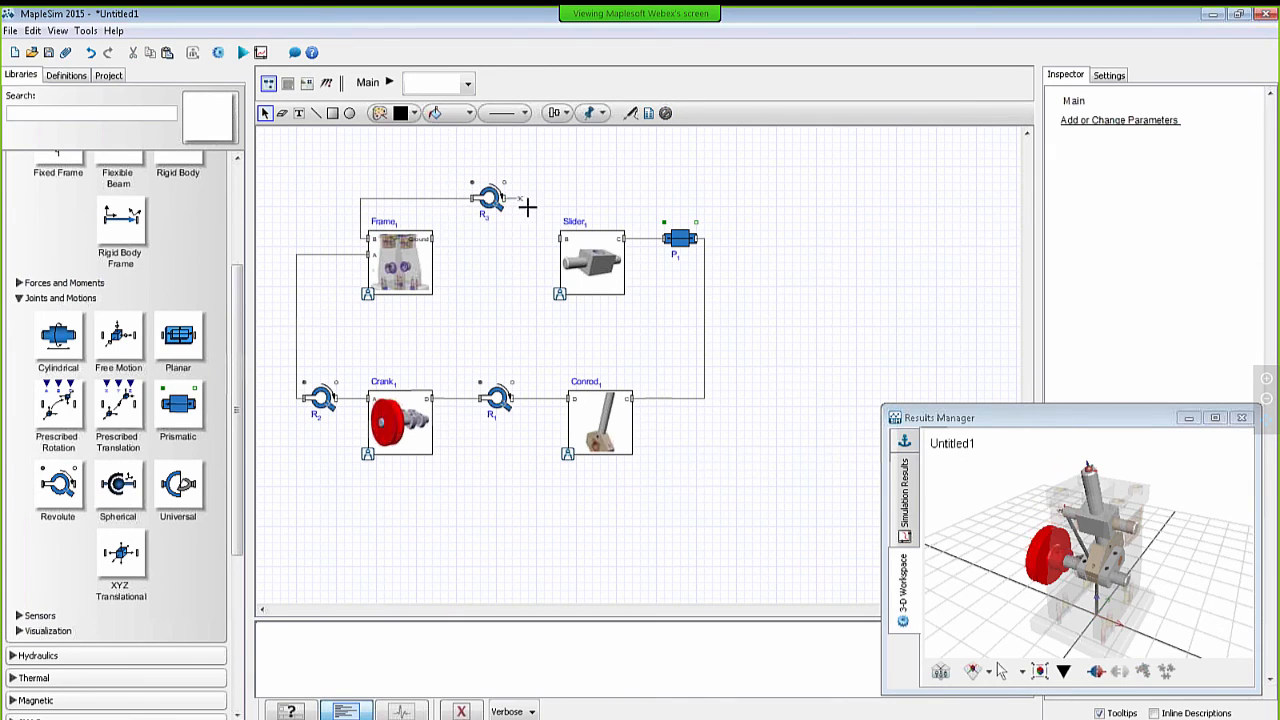
{"action": "left_click", "coordinate": [558, 237]}
{"action": "left_click", "coordinate": [488, 197]}
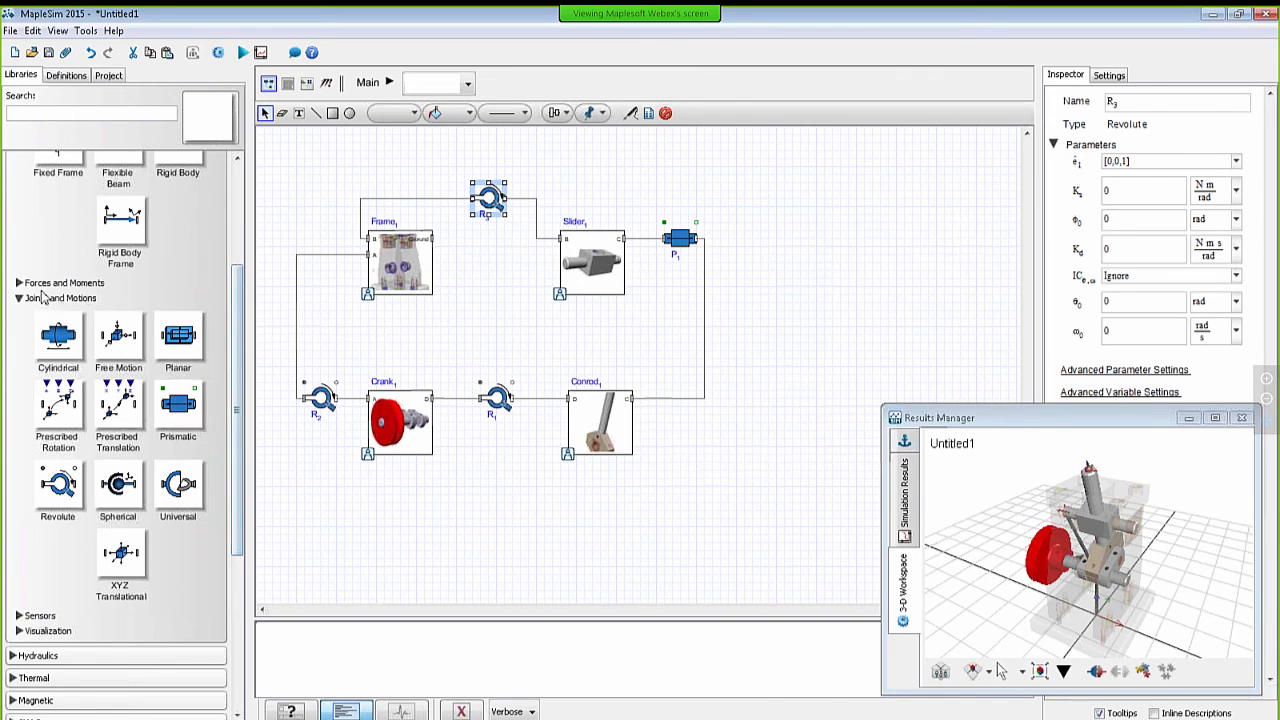
Step: Place a Fixed Frame between the Frame and Slider, flip it horizontally, and connect it to the Frame's Ground port
{"action": "scroll", "coordinate": [118, 335], "scroll_direction": "up", "scroll_amount": 2}
{"action": "left_click_drag", "start_coordinate": [58, 240], "coordinate": [488, 284]}
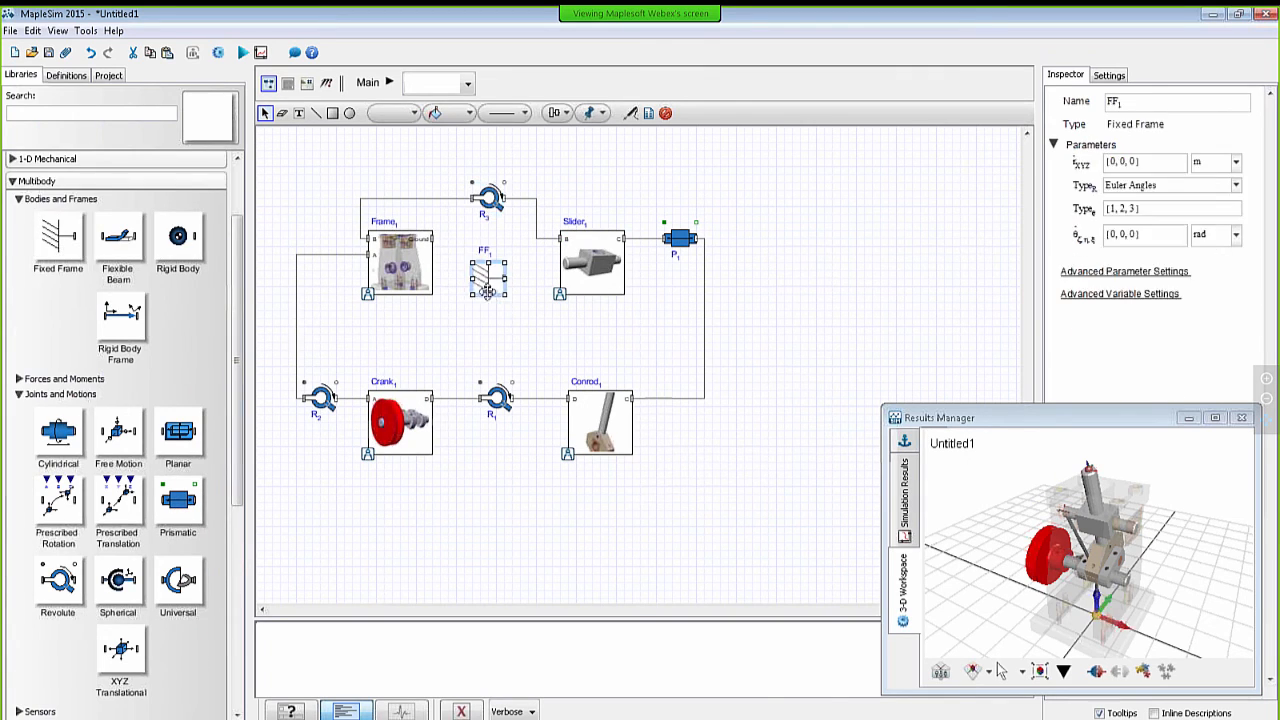
{"action": "left_click", "coordinate": [488, 285]}
{"action": "key", "text": "ctrl+h"}
{"action": "left_click", "coordinate": [480, 270]}
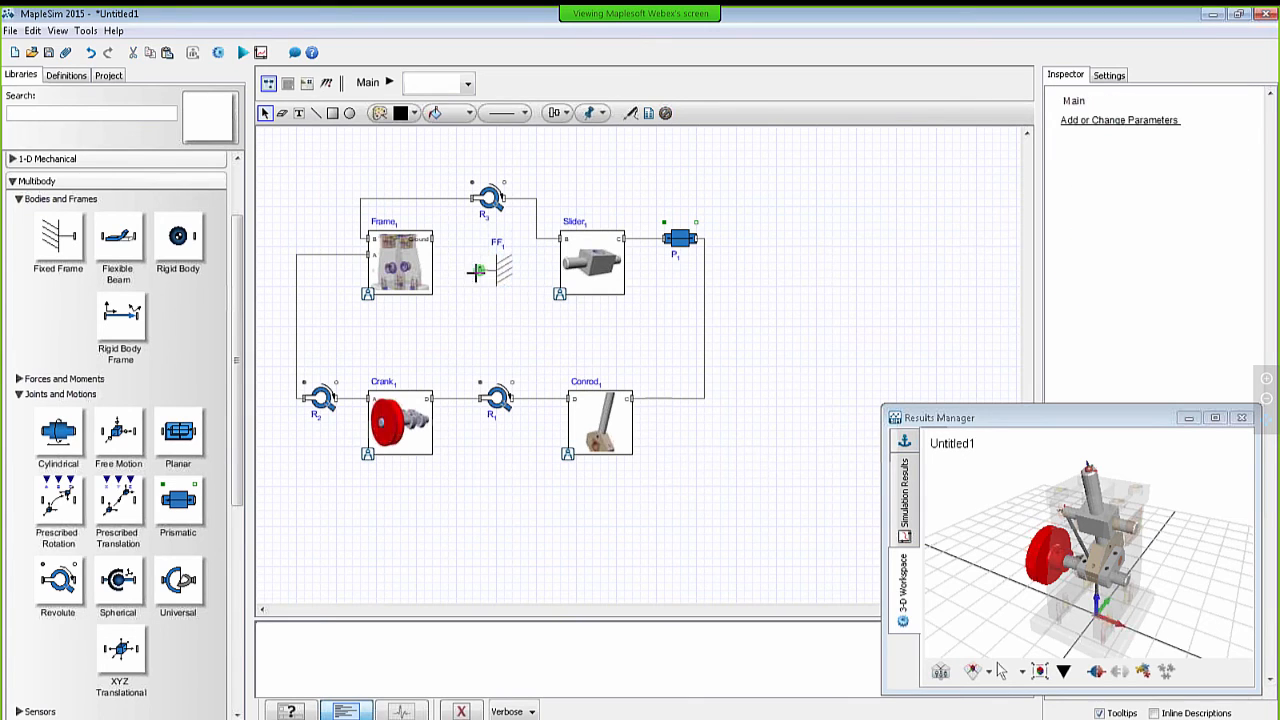
{"action": "left_click", "coordinate": [431, 238]}
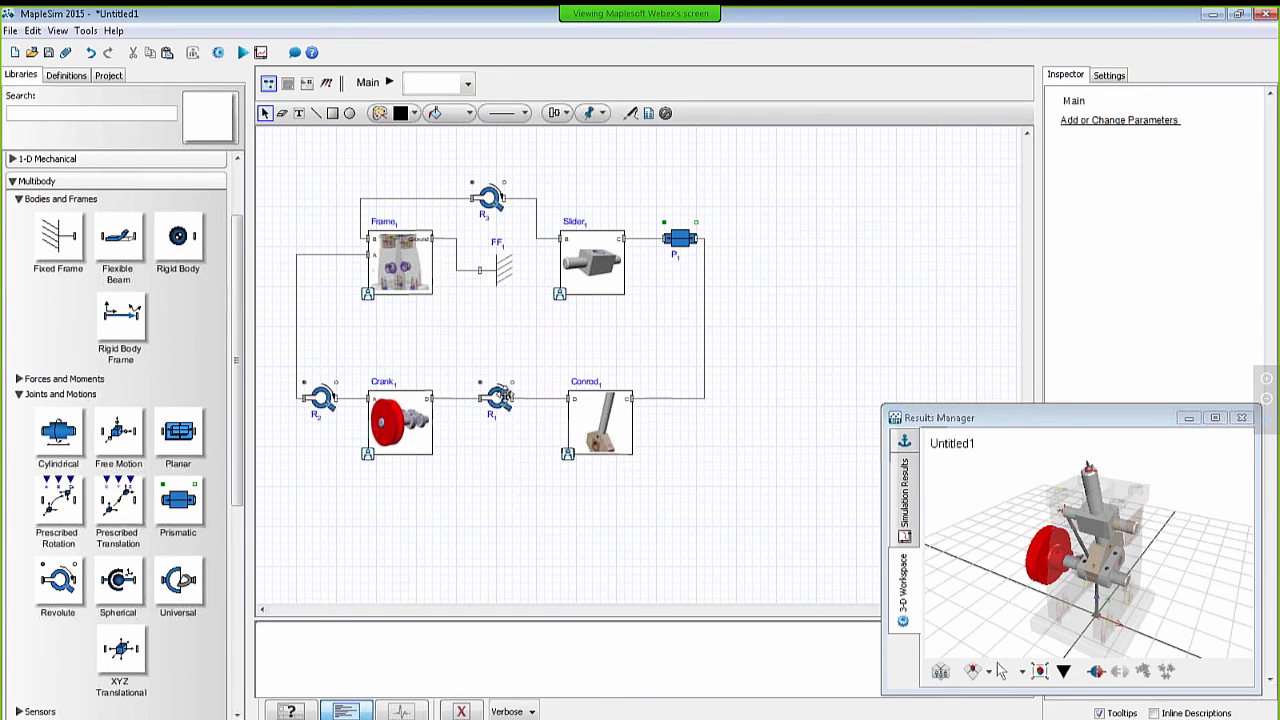
Step: Simulate the assembled mechanism and show its simulation results in the maximized Results Manager
{"action": "left_click", "coordinate": [244, 54]}
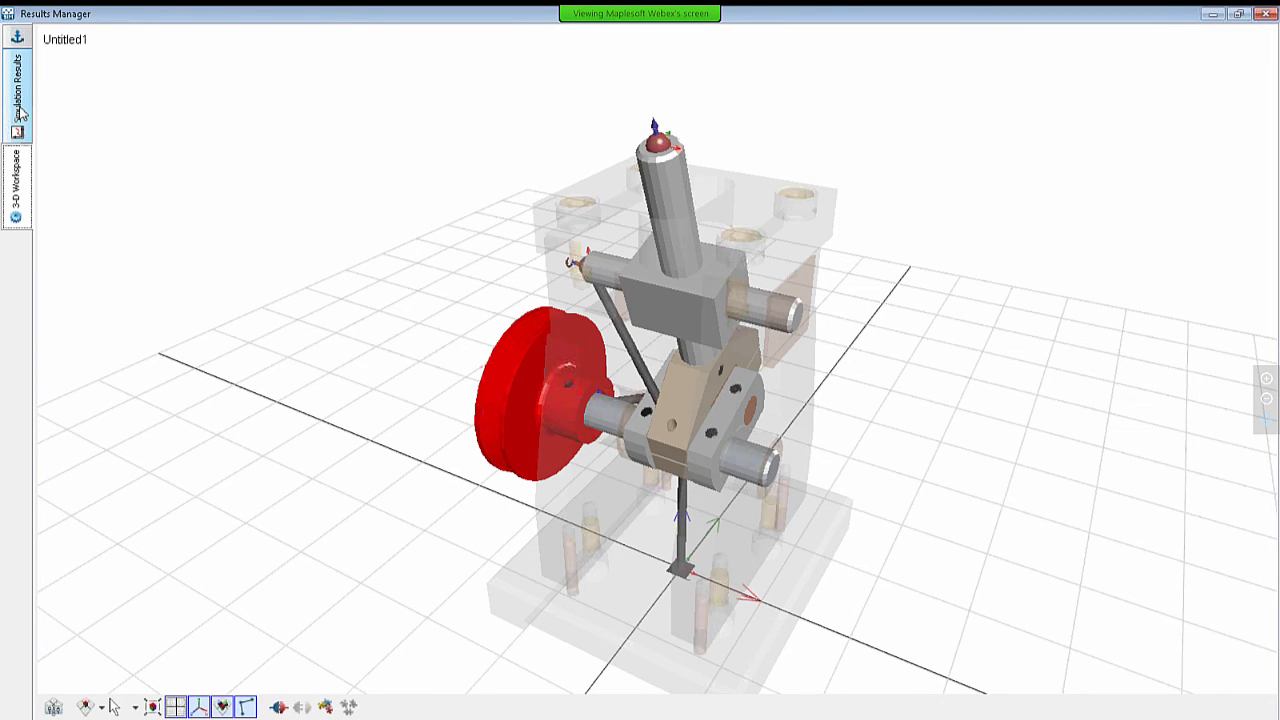
{"action": "left_click", "coordinate": [20, 113]}
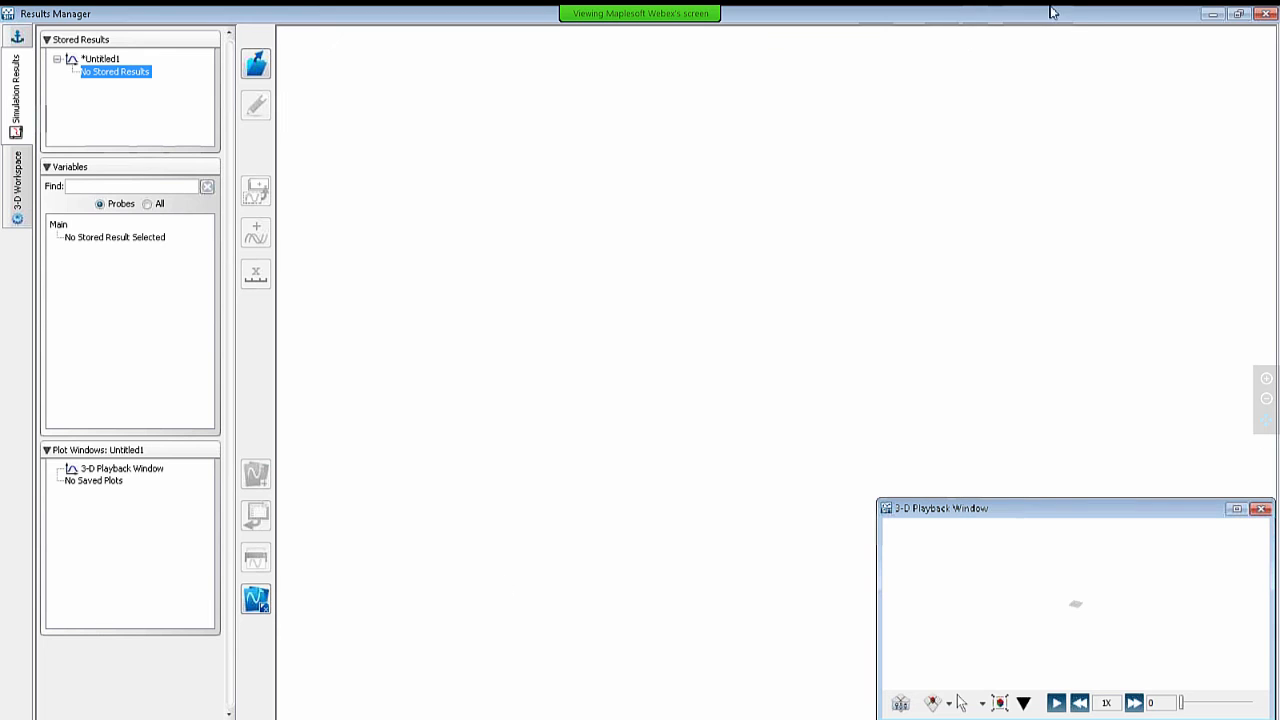
{"action": "double_click", "coordinate": [944, 15]}
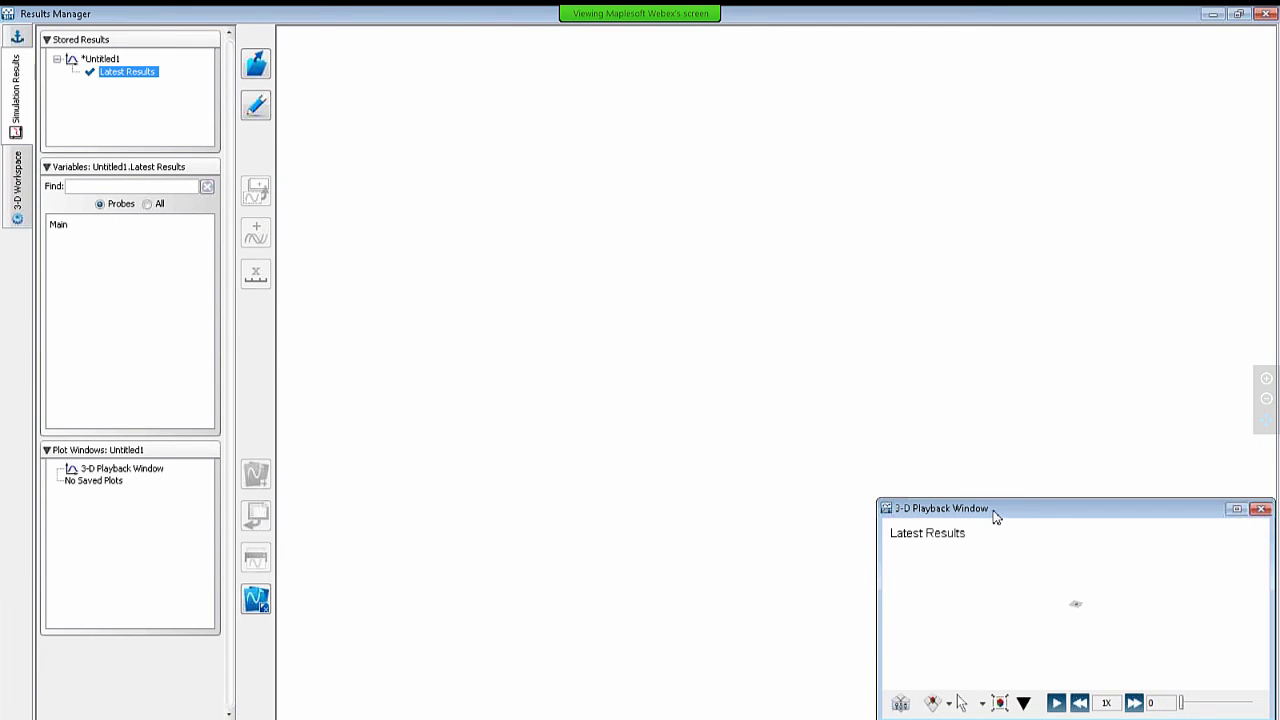
Step: Enlarge the 3-D Playback Window, fit the mechanism in view, and play the simulation animation
{"action": "double_click", "coordinate": [995, 515]}
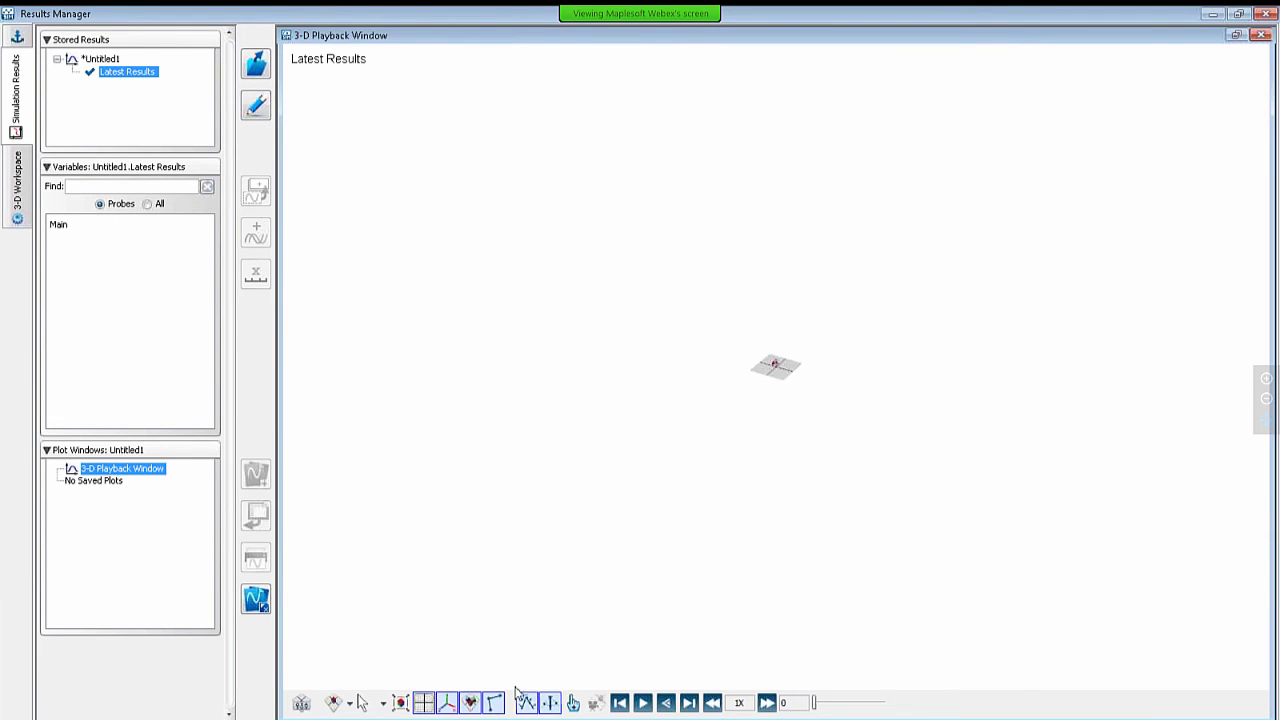
{"action": "left_click", "coordinate": [410, 704]}
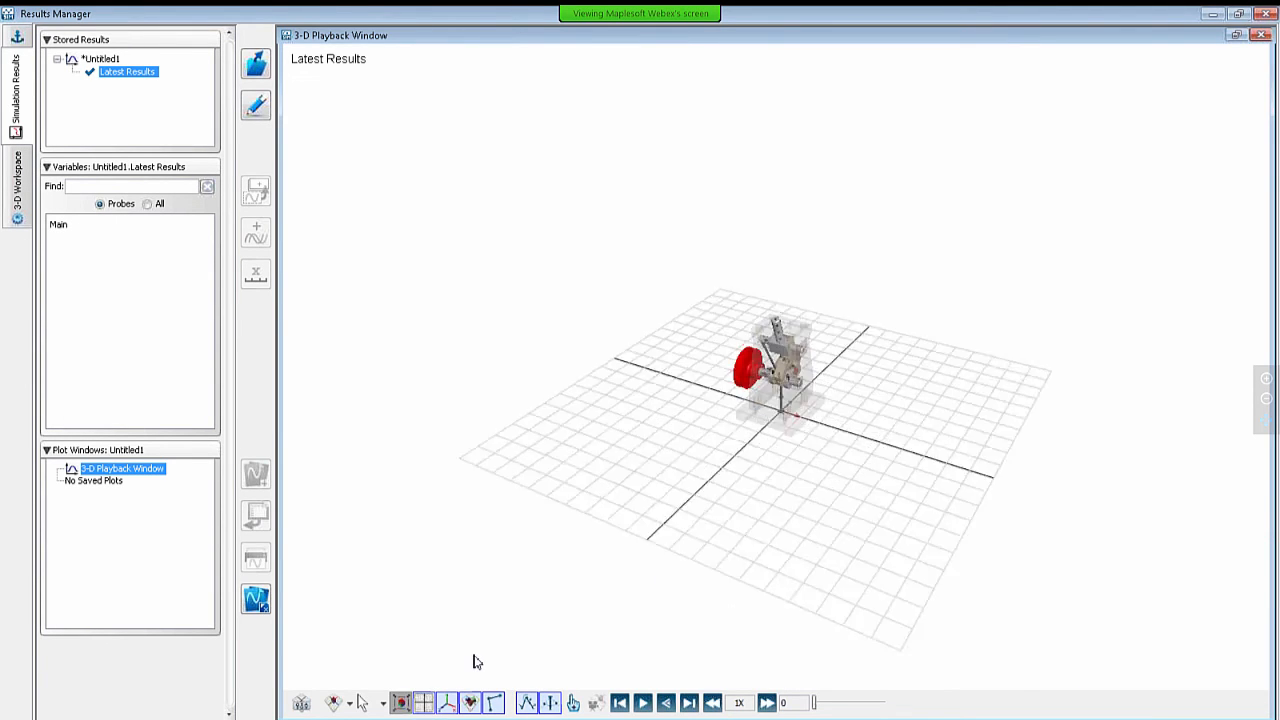
{"action": "left_click", "coordinate": [643, 703]}
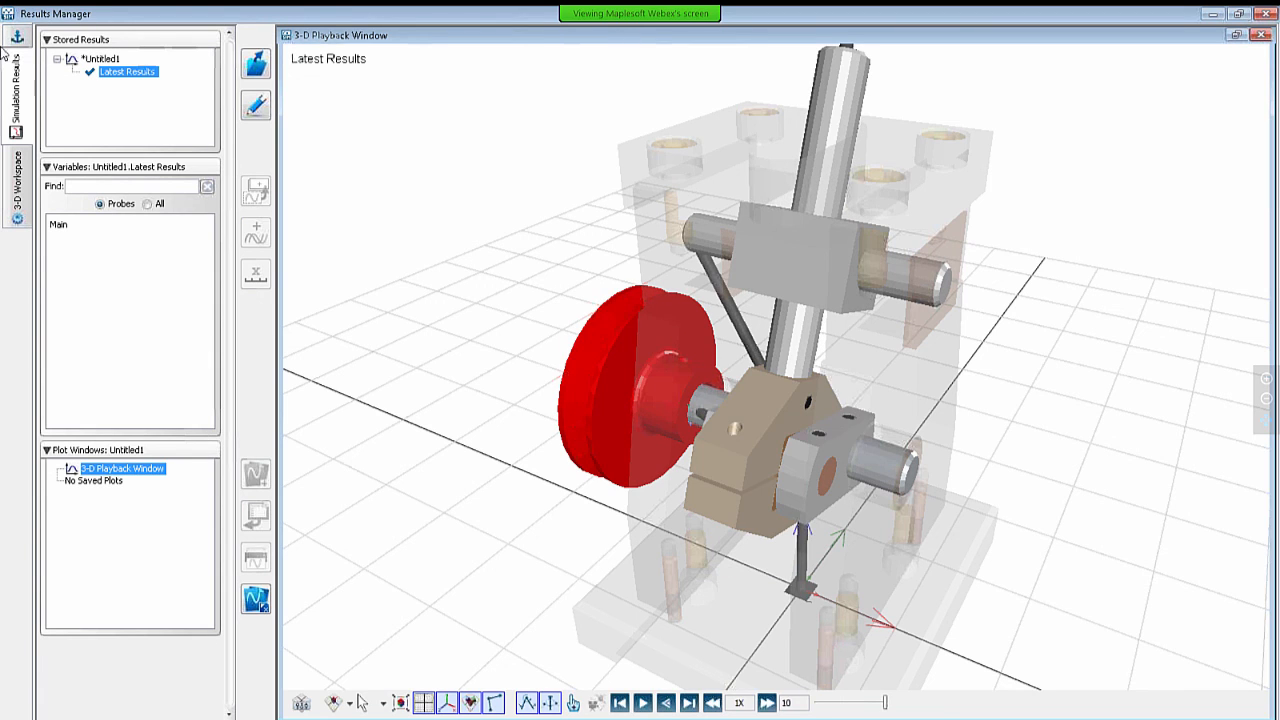
Step: Close the Results Manager and open the CrankSliderMD_NoAnalysis.msim model
{"action": "left_click", "coordinate": [1262, 14]}
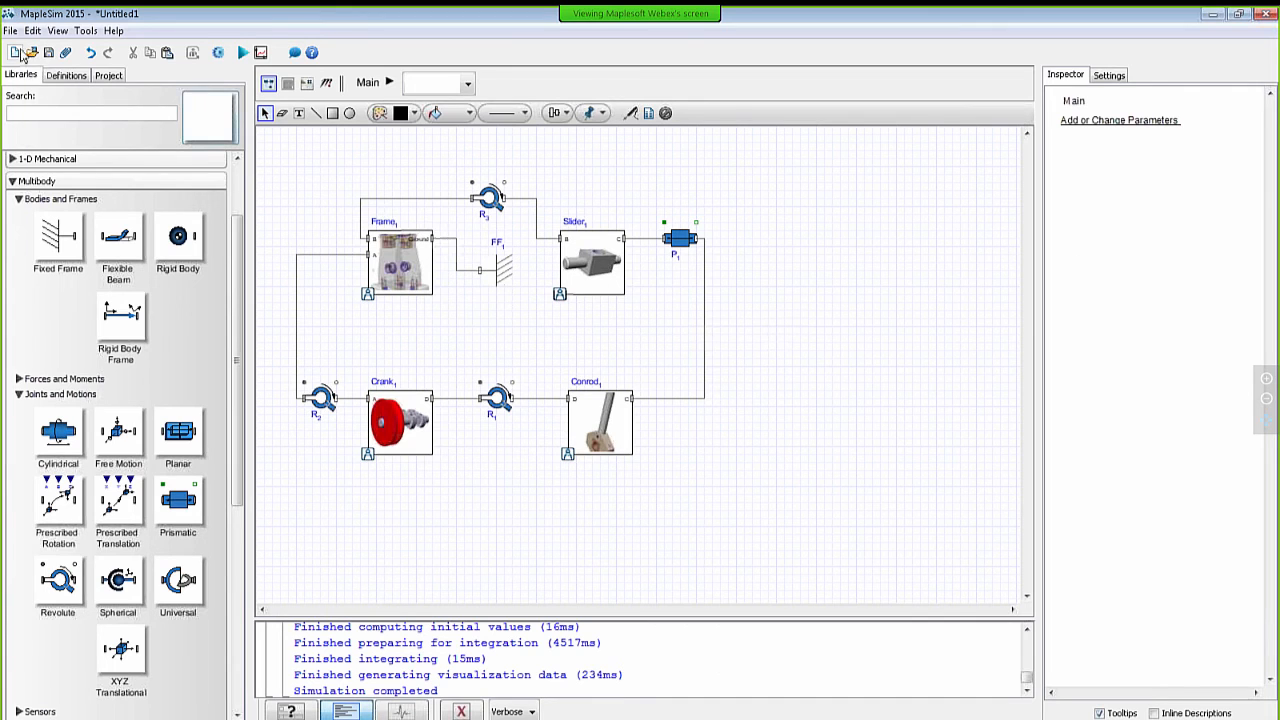
{"action": "left_click", "coordinate": [10, 30]}
{"action": "mouse_move", "coordinate": [68, 113]}
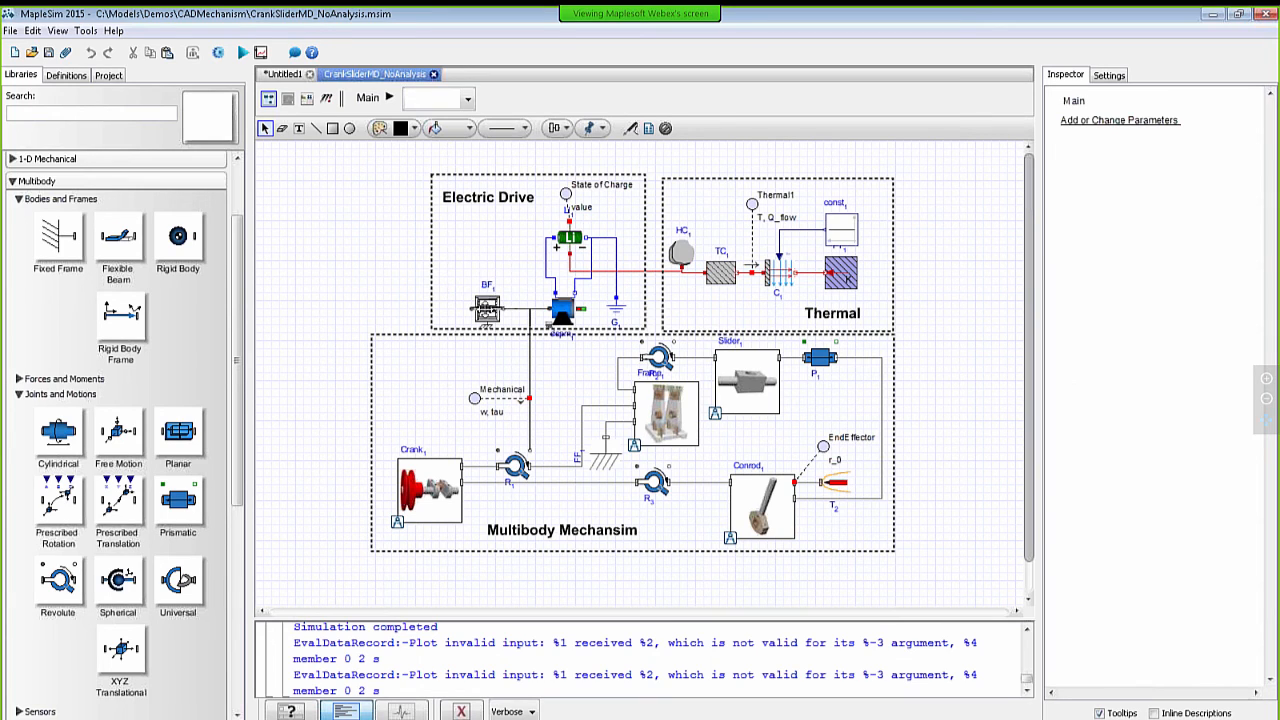
Step: Inspect the parameters of the bearing friction, DC permanent magnet motor and lithium-ion battery in the Electric Drive section
{"action": "left_click", "coordinate": [488, 309]}
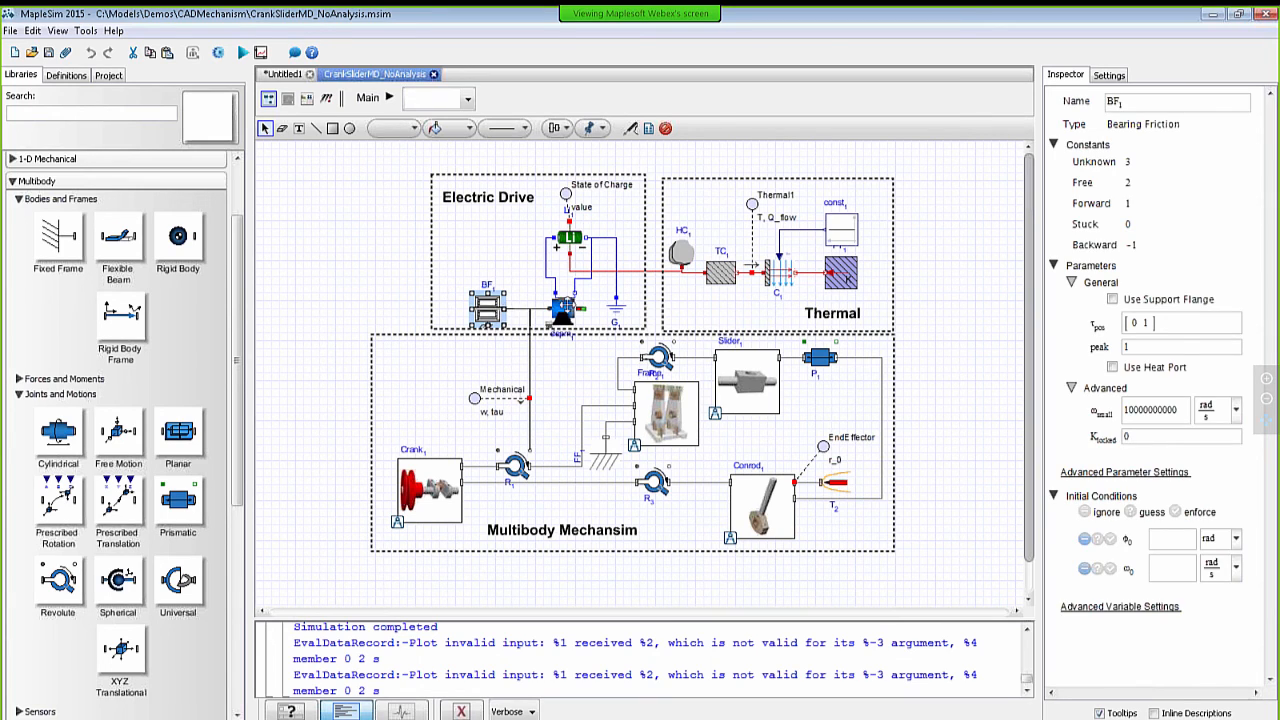
{"action": "left_click", "coordinate": [562, 314]}
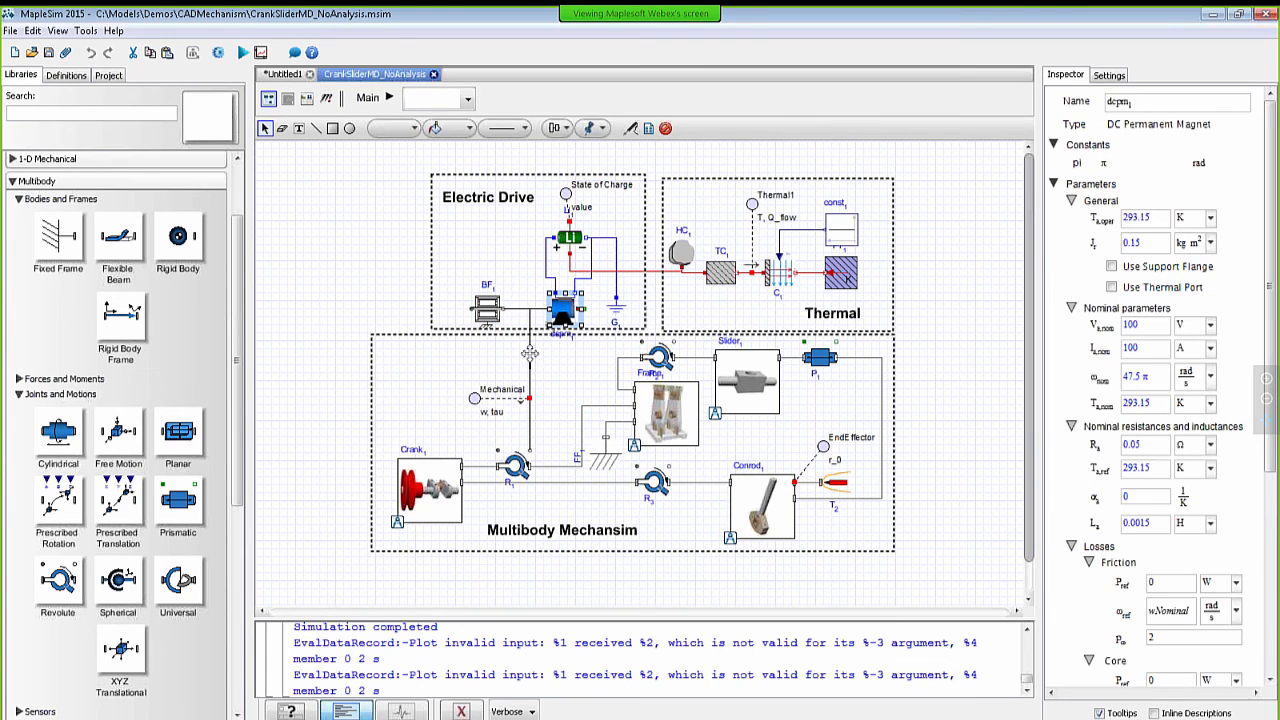
{"action": "left_click", "coordinate": [568, 238]}
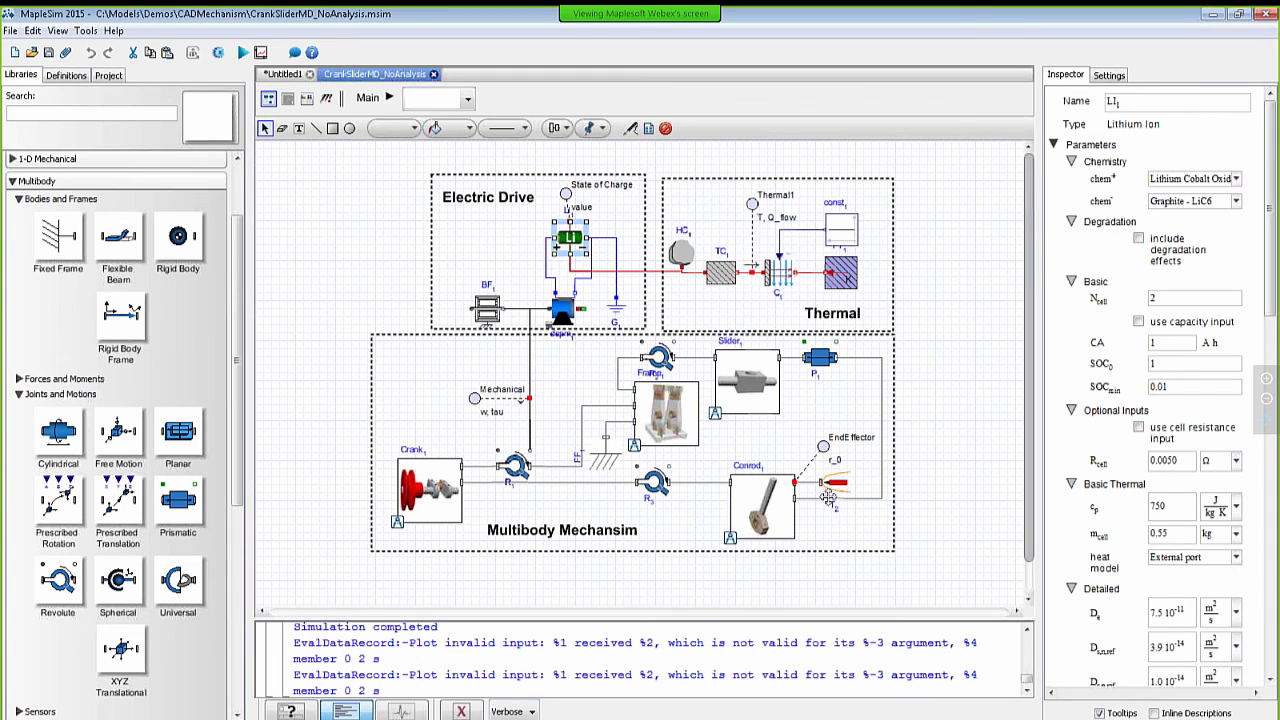
Step: Simulate the multidomain model and play its animation in a reduced 3-D Playback Window placed beside the State of Charge plot
{"action": "left_click", "coordinate": [243, 52]}
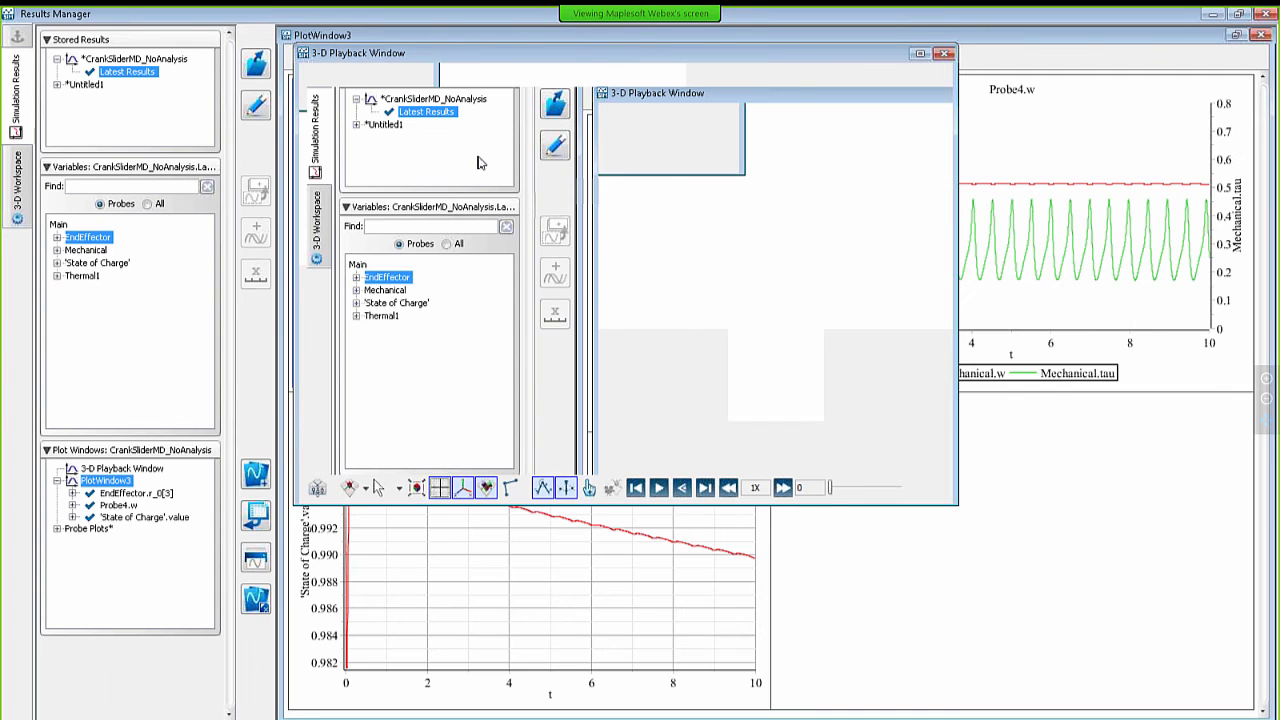
{"action": "left_click_drag", "start_coordinate": [960, 507], "coordinate": [782, 376]}
{"action": "left_click_drag", "start_coordinate": [575, 58], "coordinate": [1050, 399]}
{"action": "left_click", "coordinate": [949, 700]}
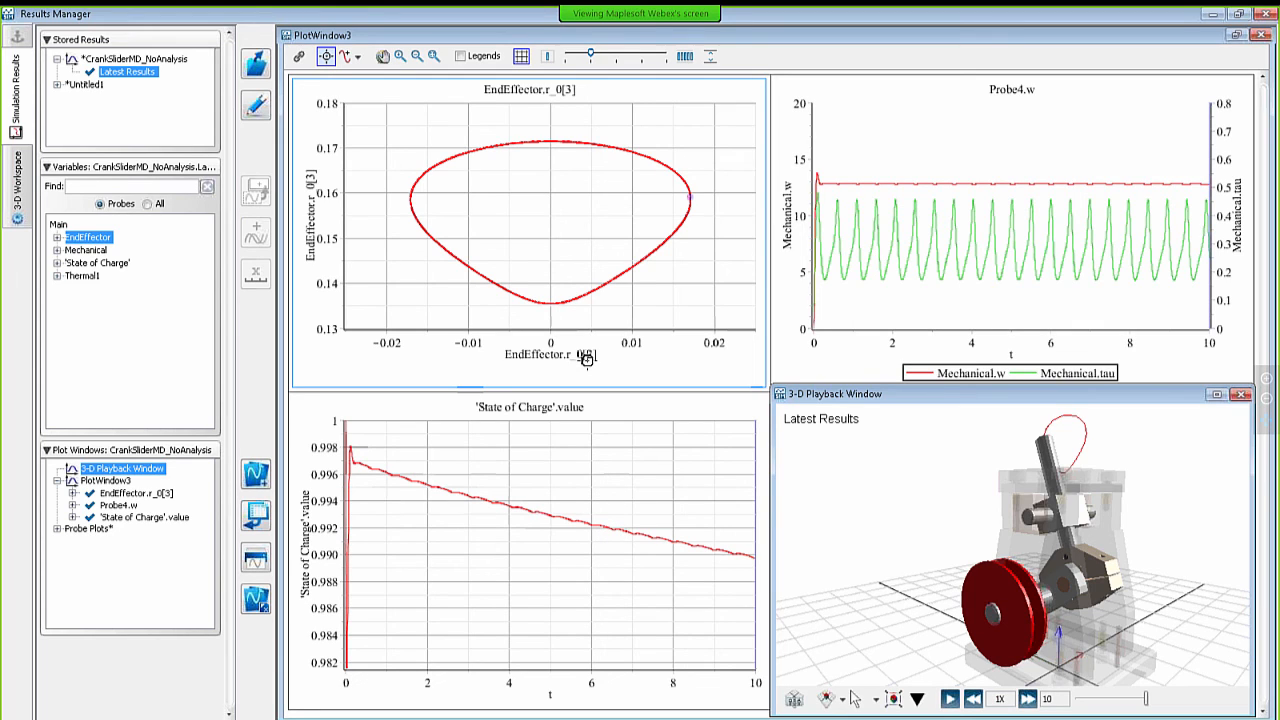
Step: Switch to the PowerPoint slide show and advance to the next slide
{"action": "key", "text": "alt+Tab"}
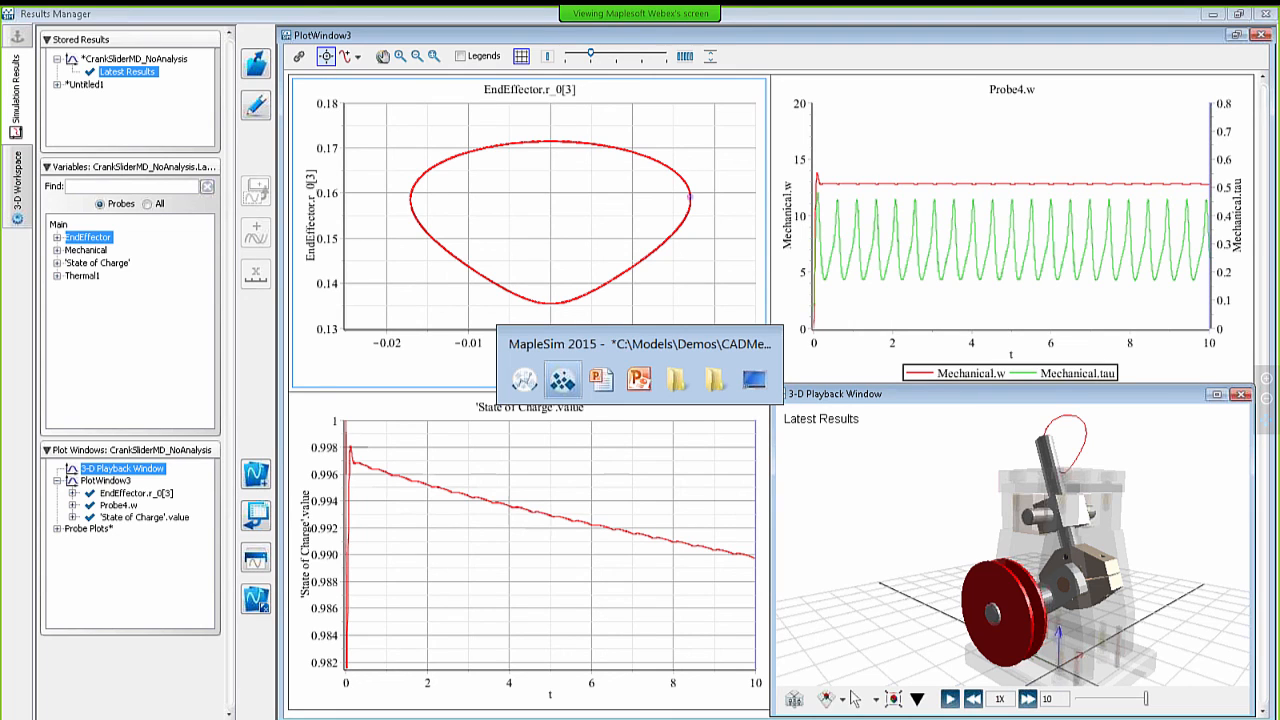
{"action": "key", "text": "alt+Tab"}
{"action": "key", "text": "Right"}
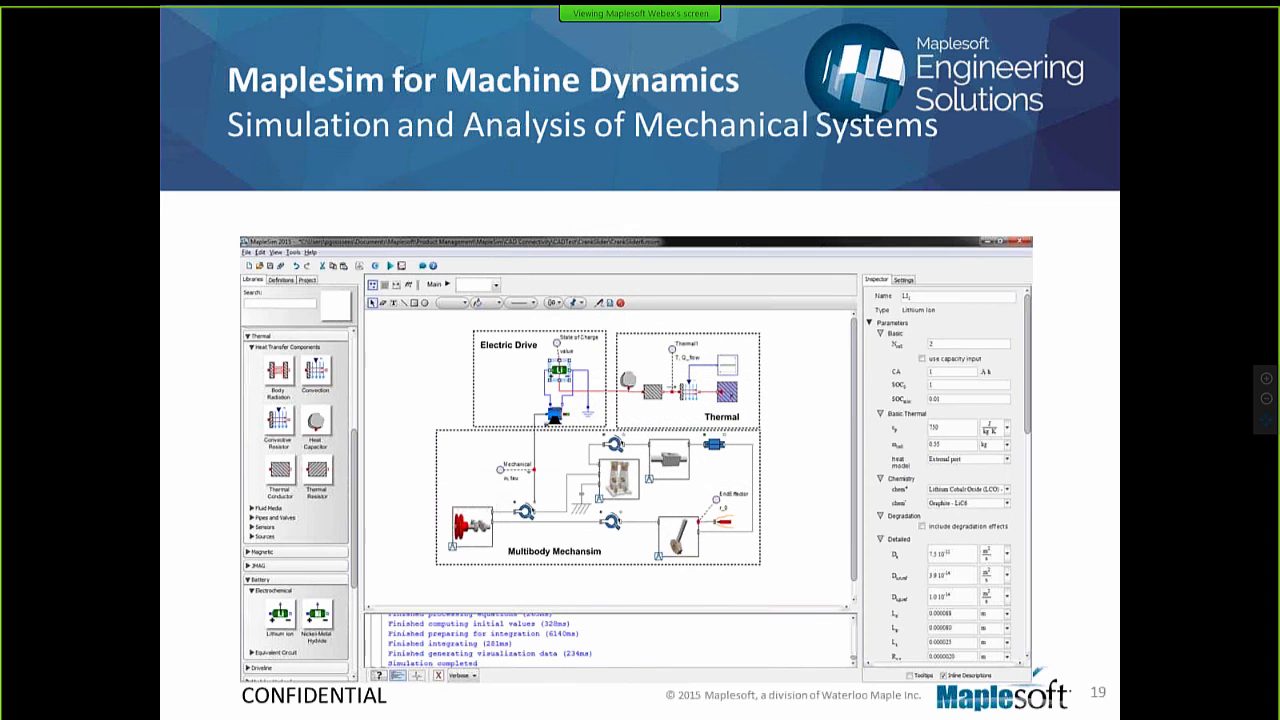